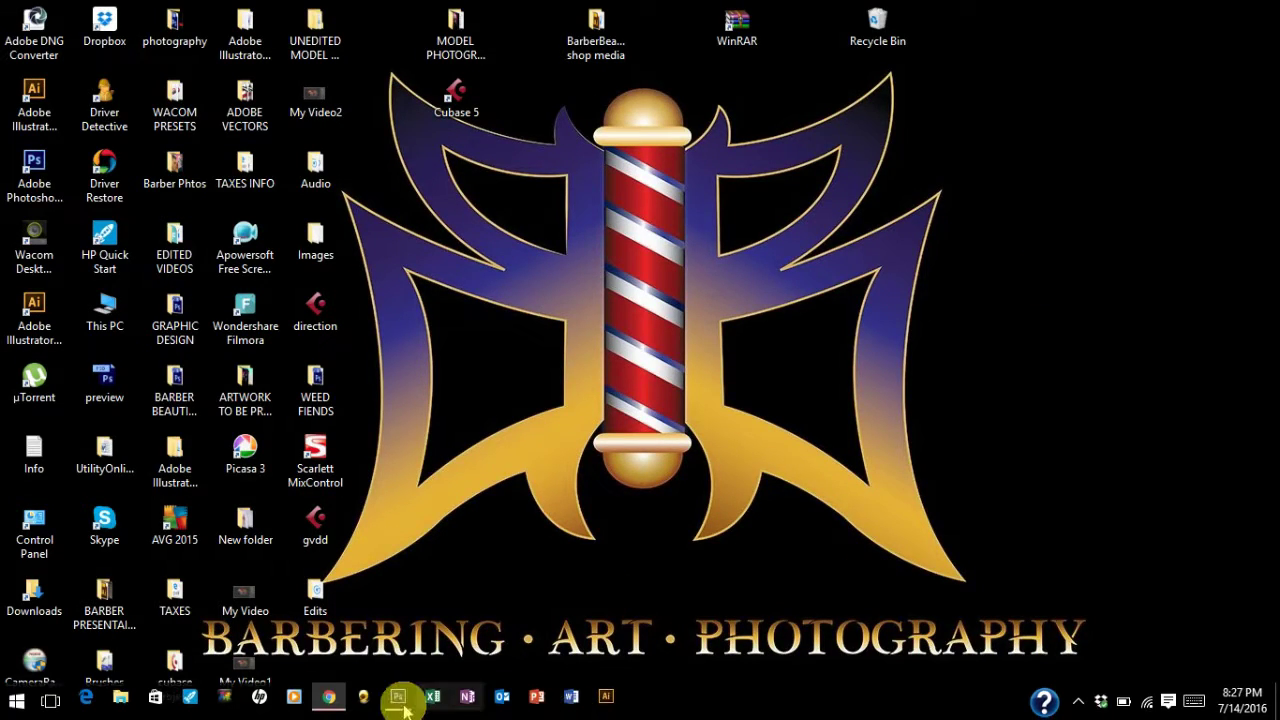
Switch to Photoshop and heal the dark mole below the eye with the Spot Healing Brush.
left_click(414, 698)
left_click_drag(352, 483, 386, 434)
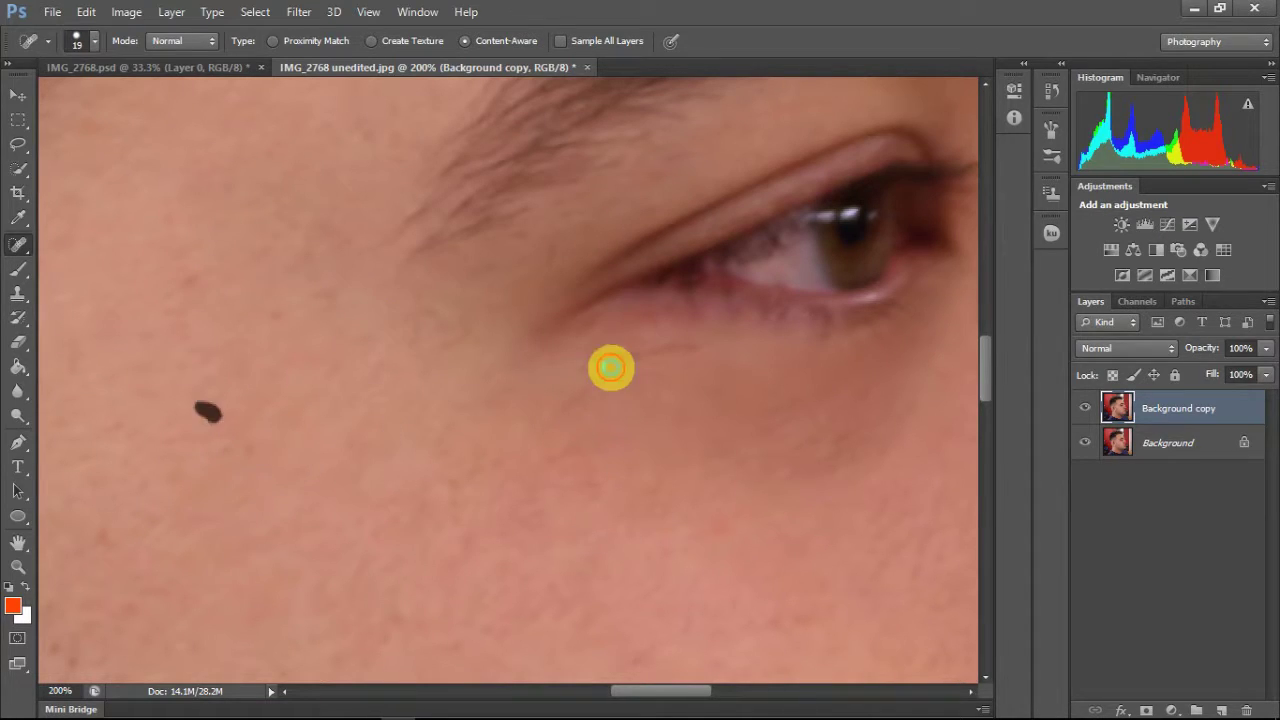
Heal another cheek blemish, toggling the Background copy visibility to compare before and after.
scroll(828, 358, "down", 3)
left_click(715, 425)
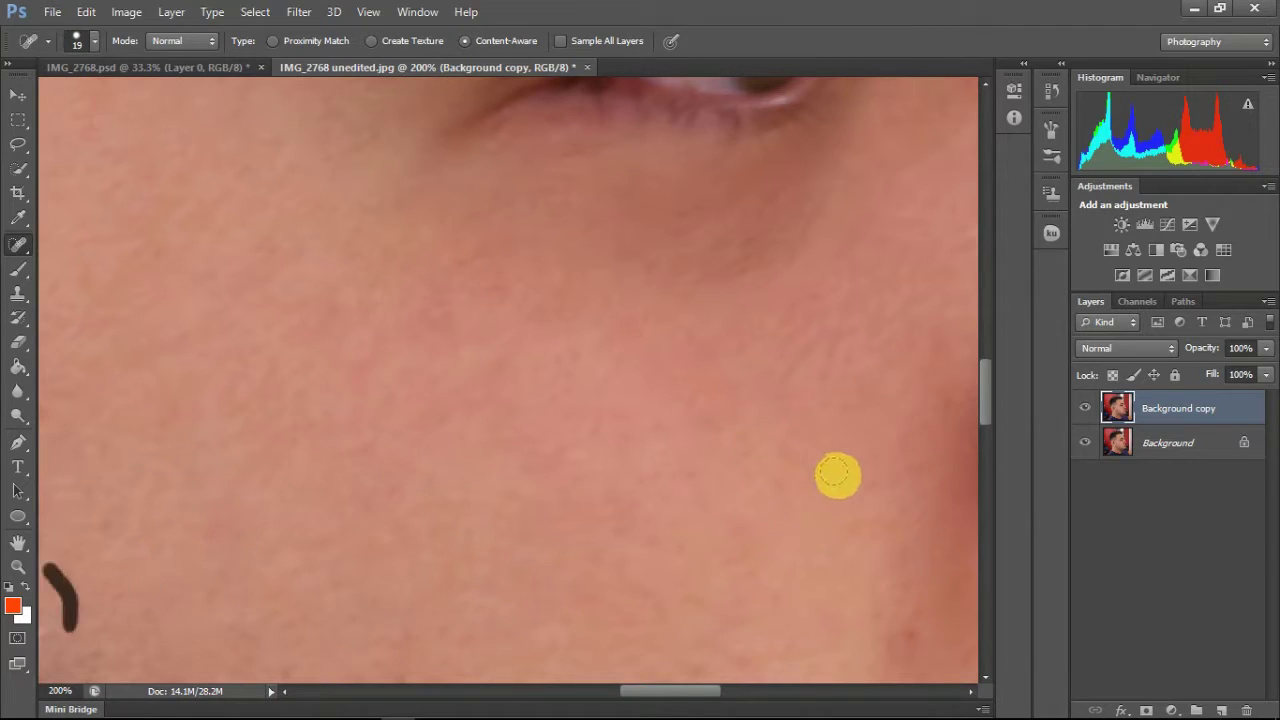
left_click(1084, 409)
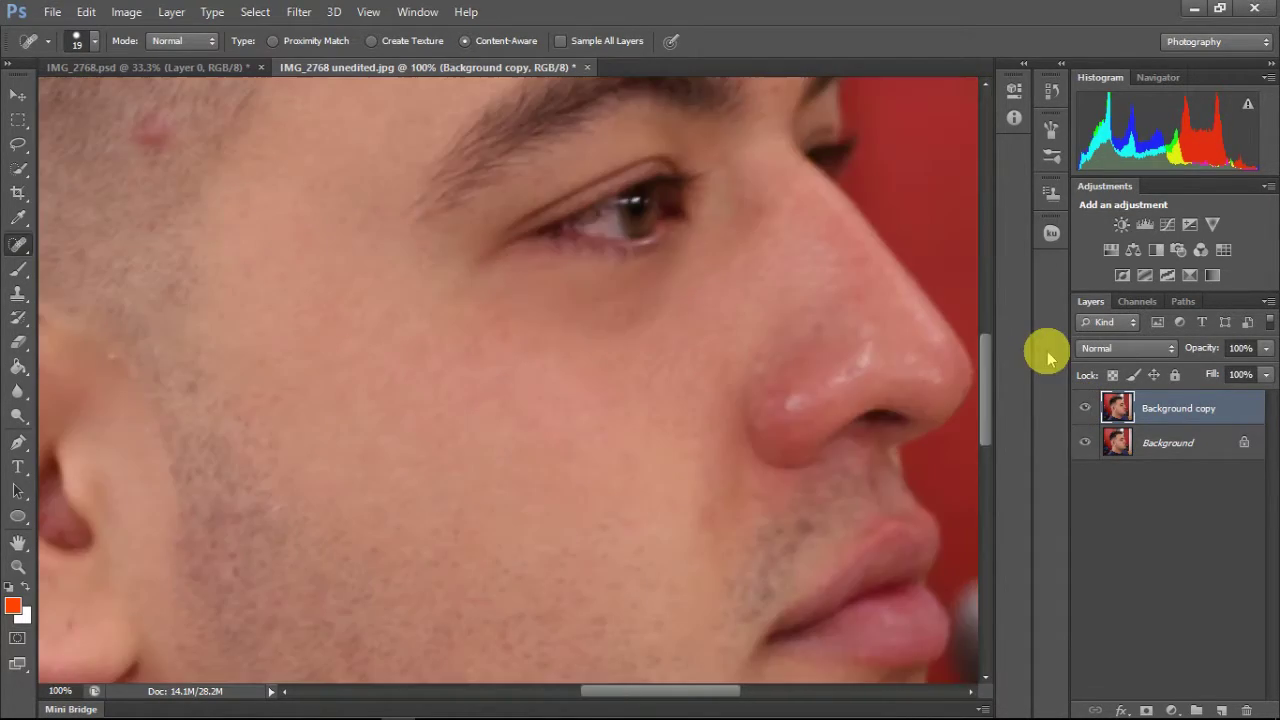
left_click_drag(1048, 358, 569, 429)
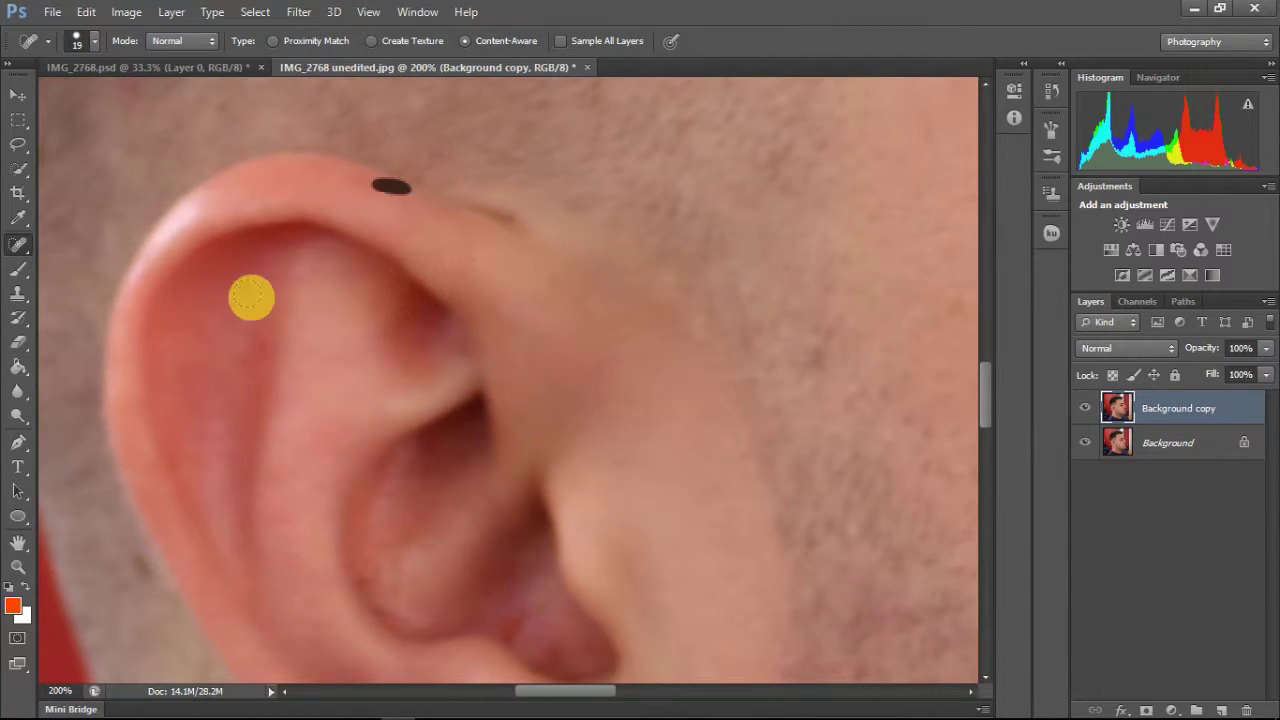
scroll(703, 437, "down", 5)
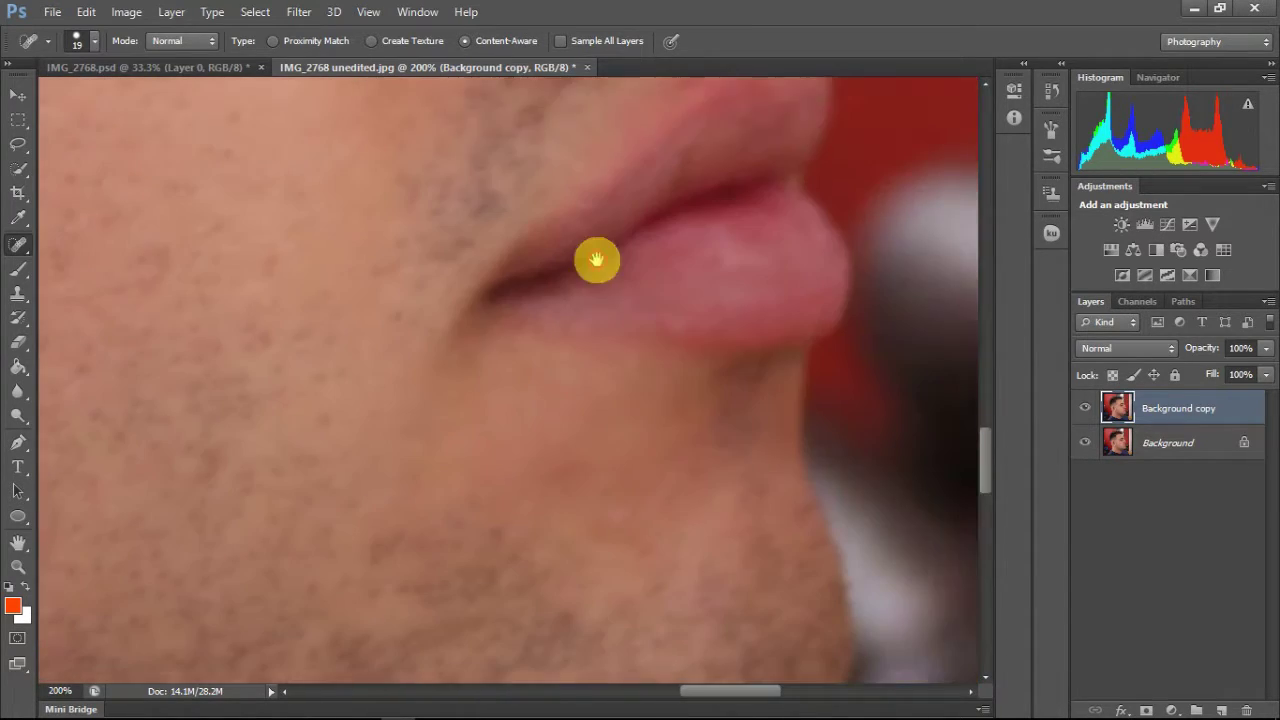
left_click_drag(602, 278, 581, 363)
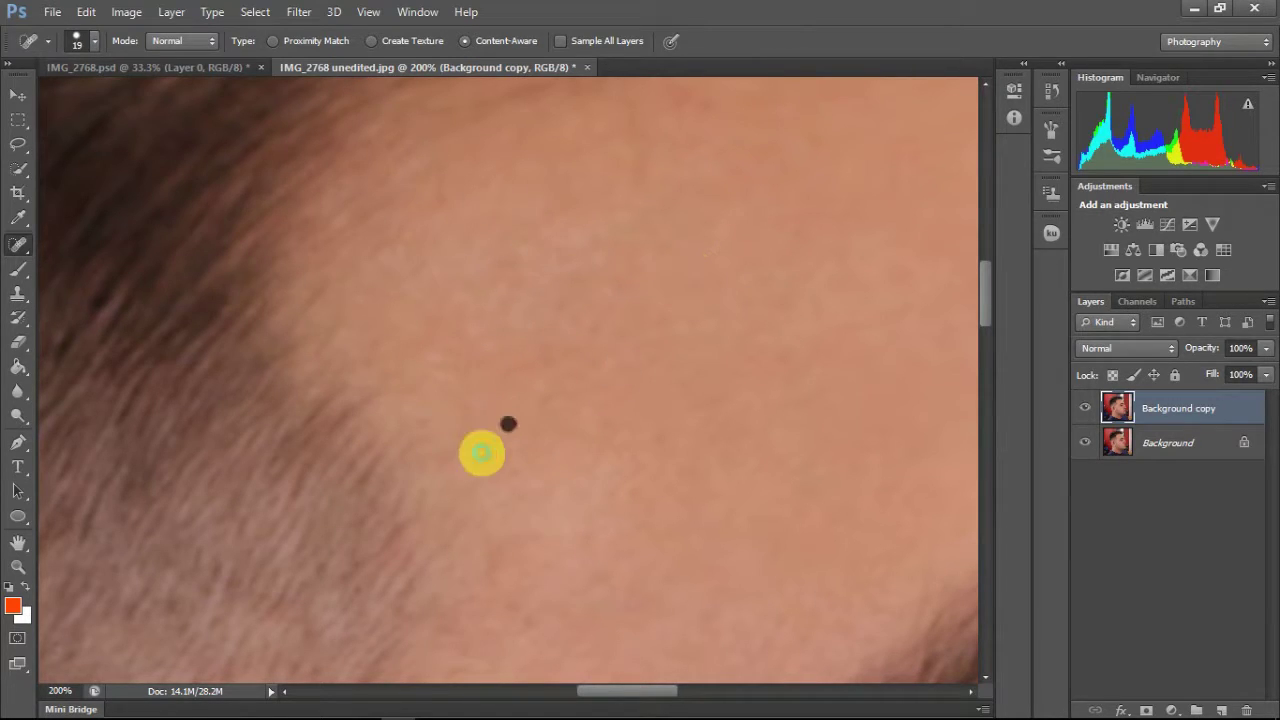
left_click(1085, 408)
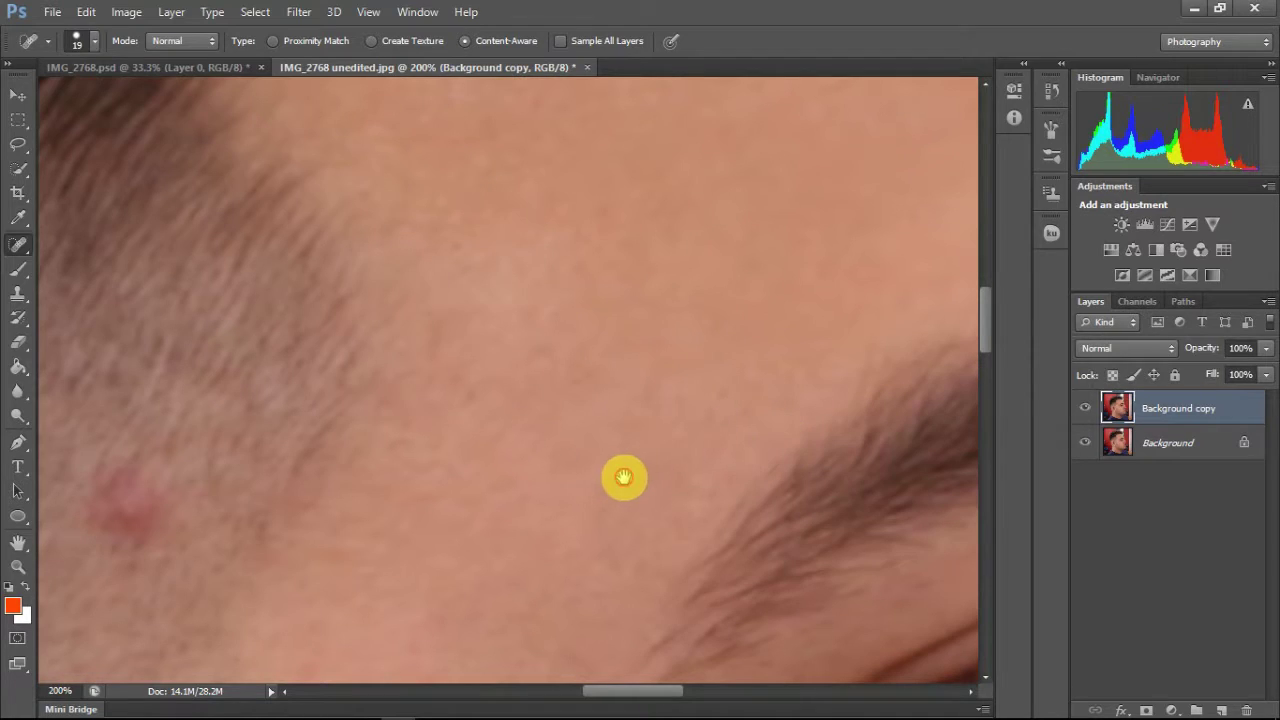
Heal the spots on the temple, in the stubble near the ear, and in the hair above it.
left_click_drag(624, 477, 700, 419)
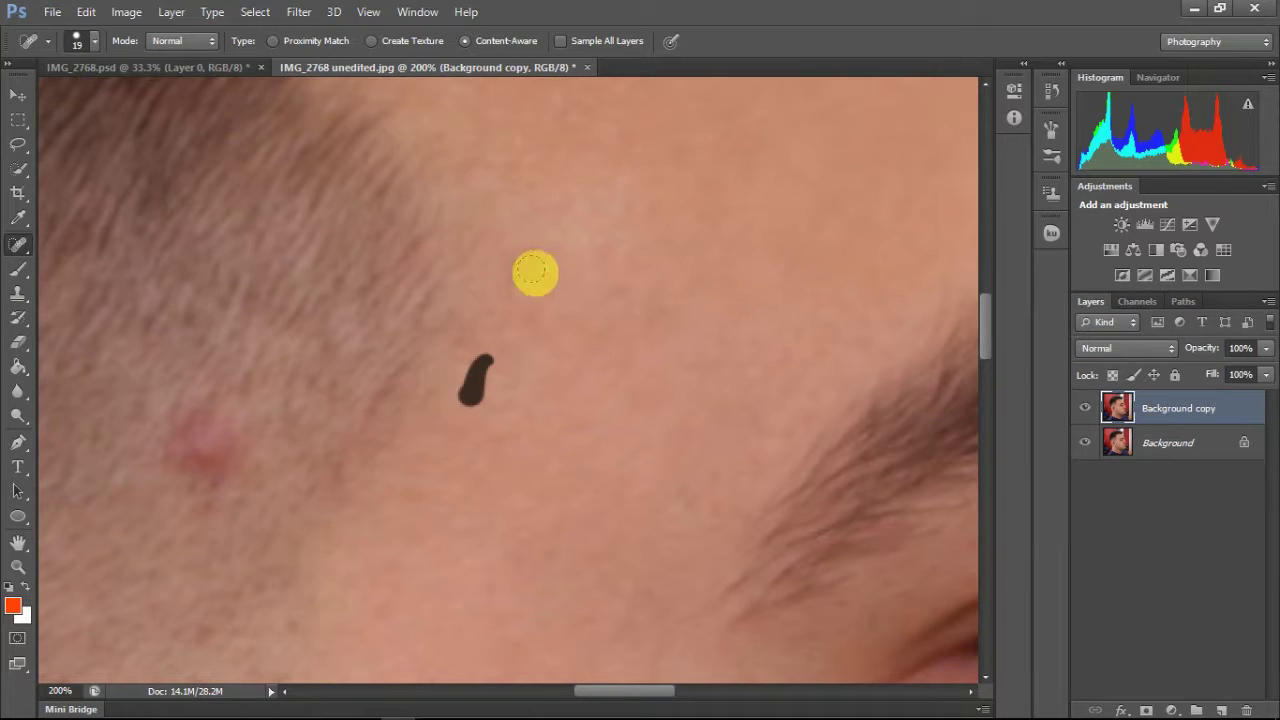
left_click_drag(612, 168, 525, 353)
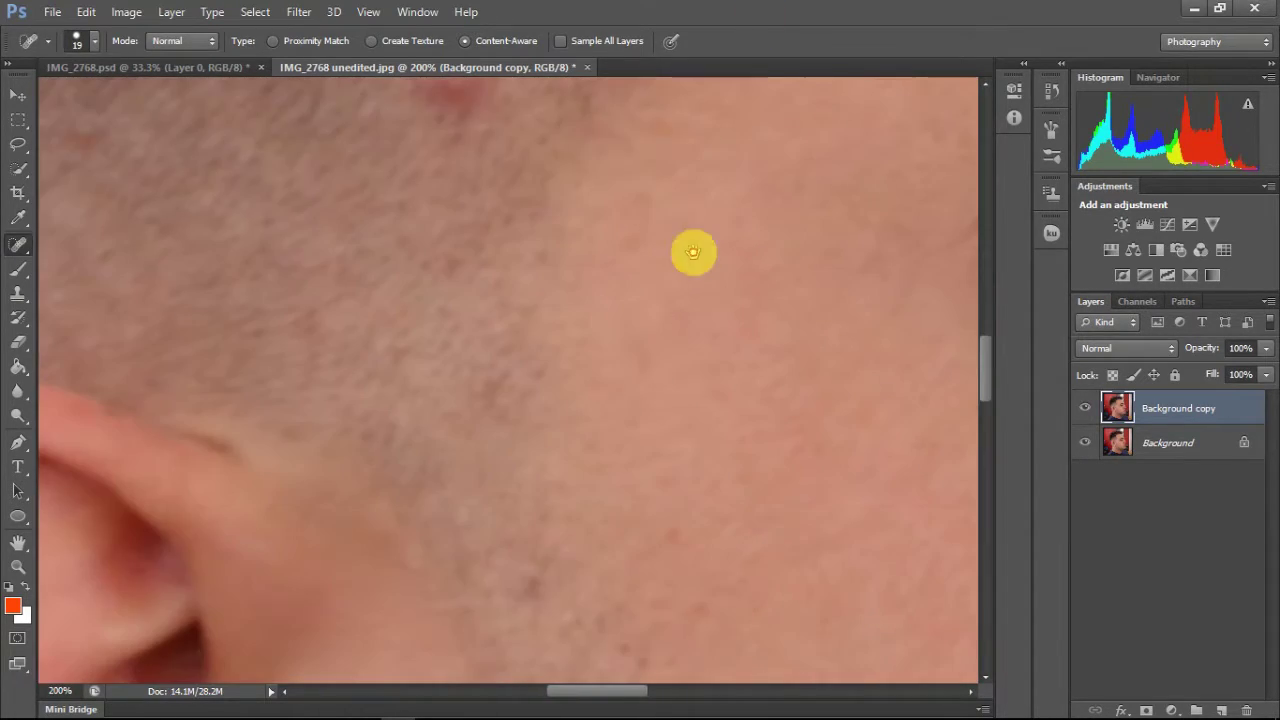
left_click_drag(530, 465, 550, 478)
left_click_drag(463, 363, 330, 324)
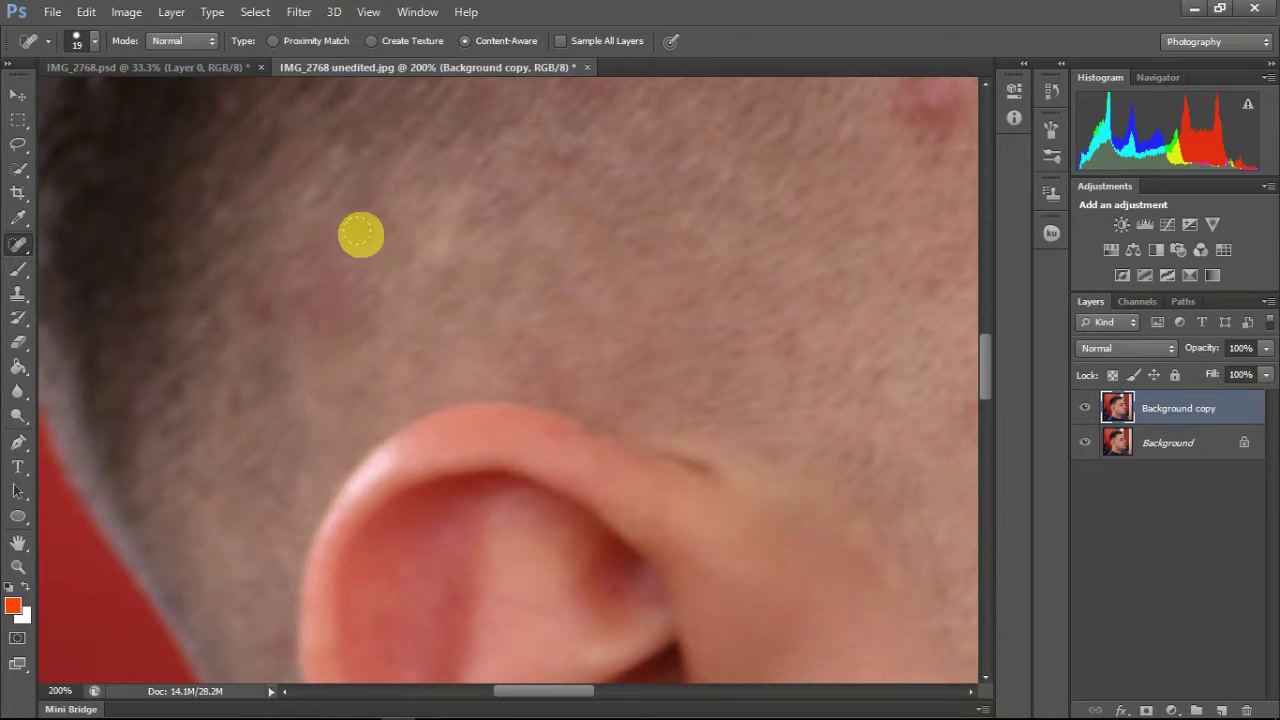
left_click_drag(356, 259, 629, 323)
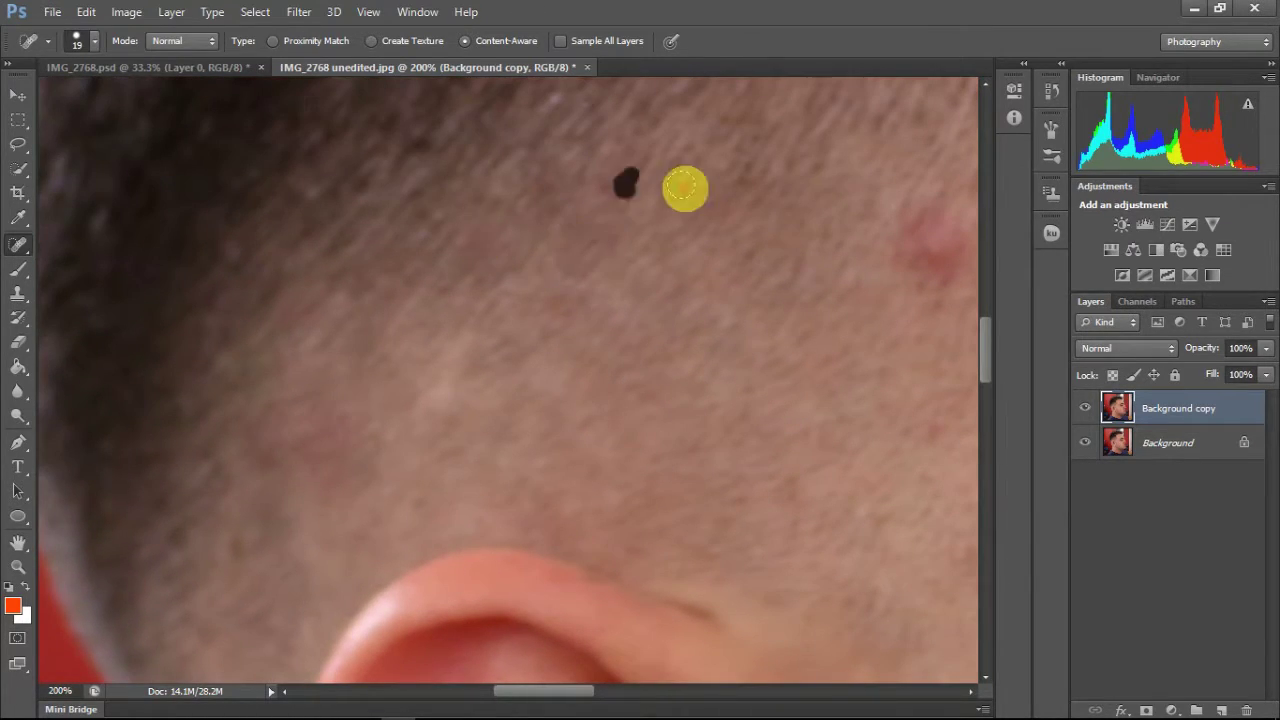
mouse_move(680, 189)
left_mouse_down()
mouse_move(803, 333)
mouse_move(757, 334)
left_mouse_up()
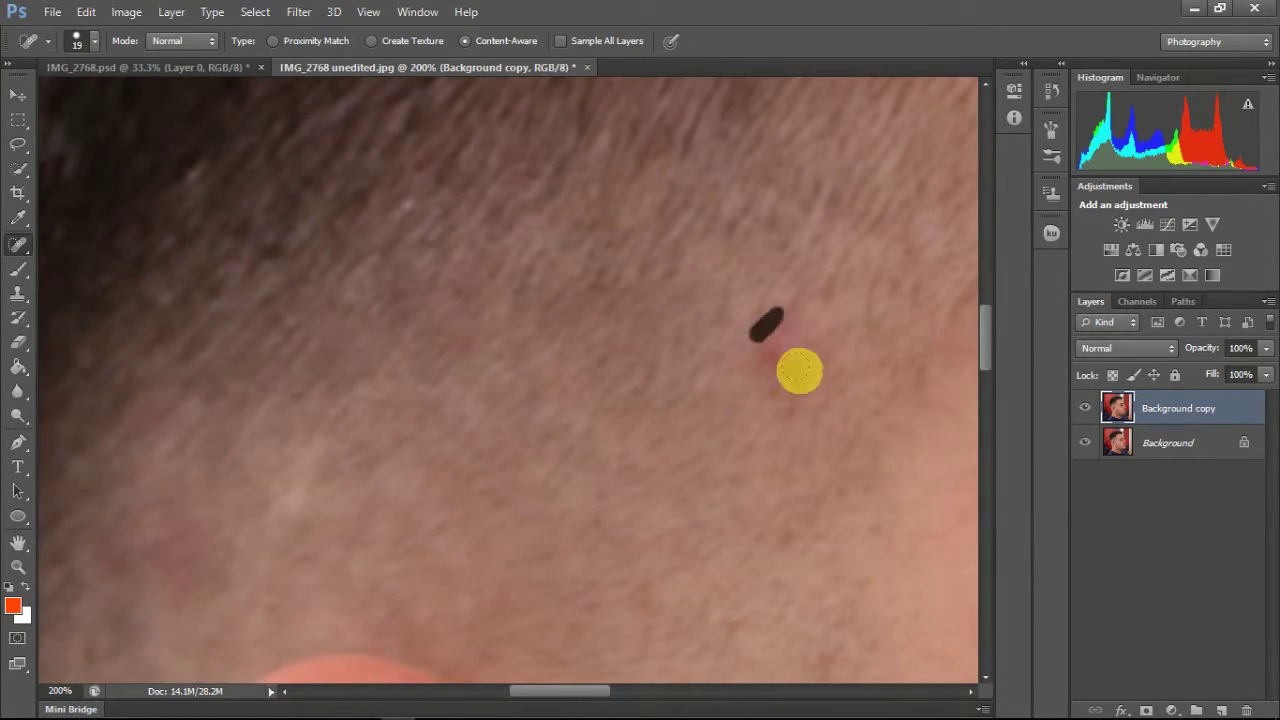
scroll(775, 378, "right", 5)
scroll(709, 314, "down", 10)
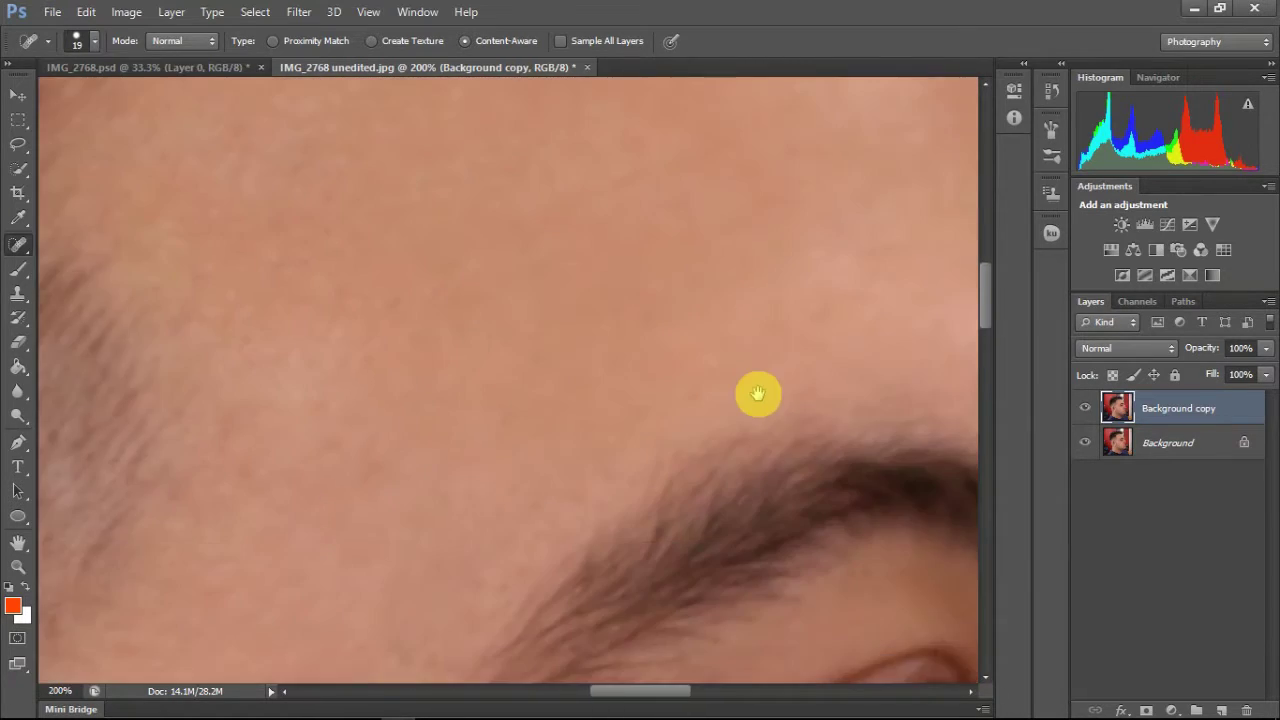
scroll(757, 394, "down", 10)
scroll(780, 215, "down", 10)
scroll(266, 391, "left", 5)
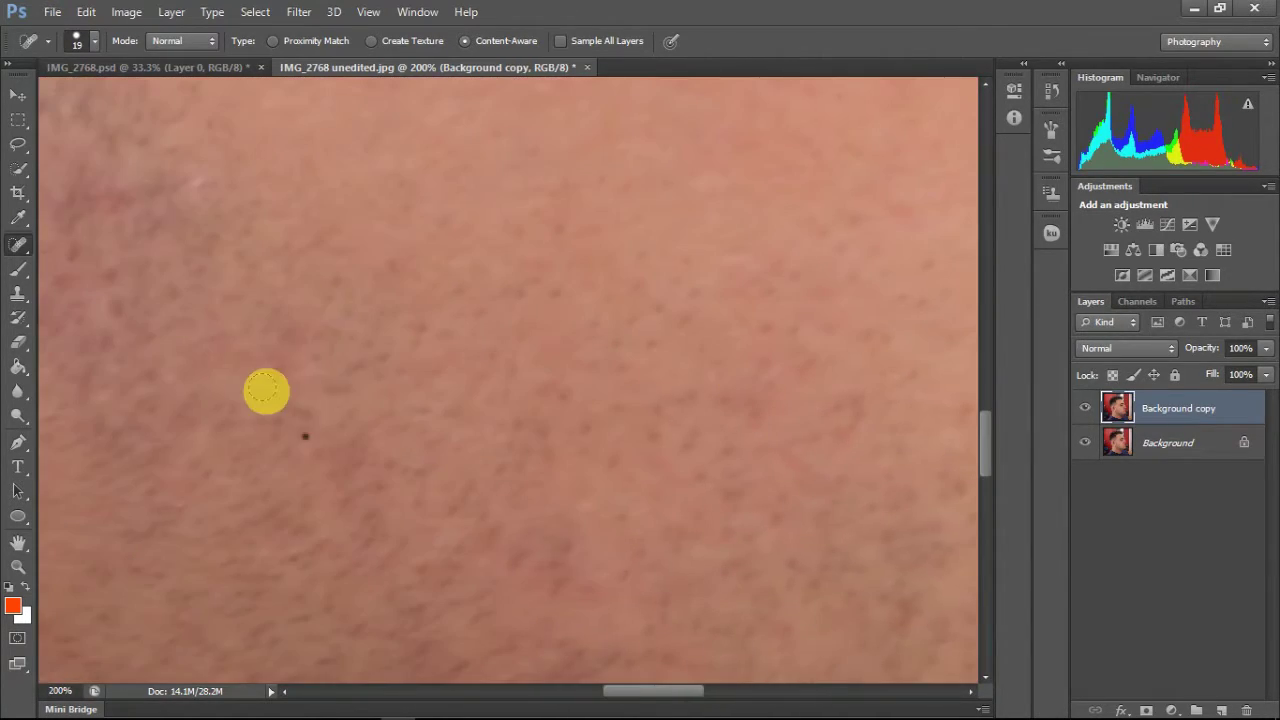
Zoom out, then back in to actual size, panning over the eye and eyebrow to inspect the healed skin.
key("ctrl+minus")
key("ctrl+minus")
key("ctrl+minus")
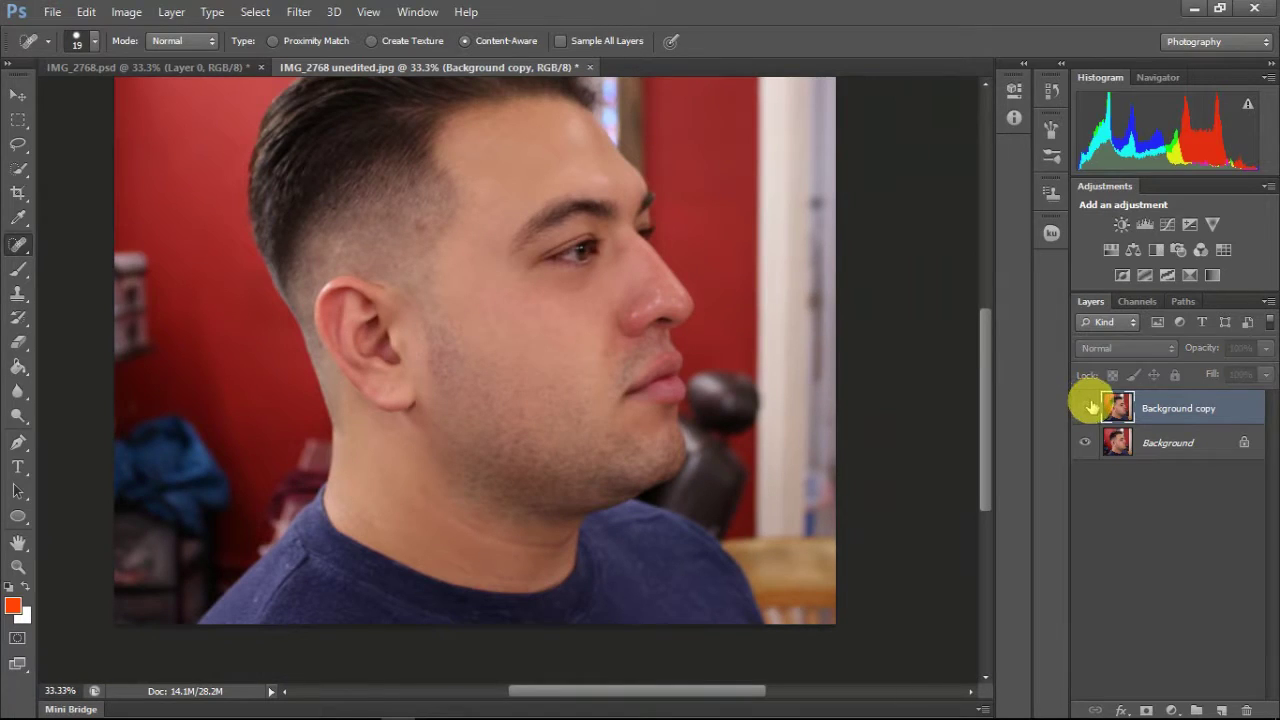
key("ctrl+plus")
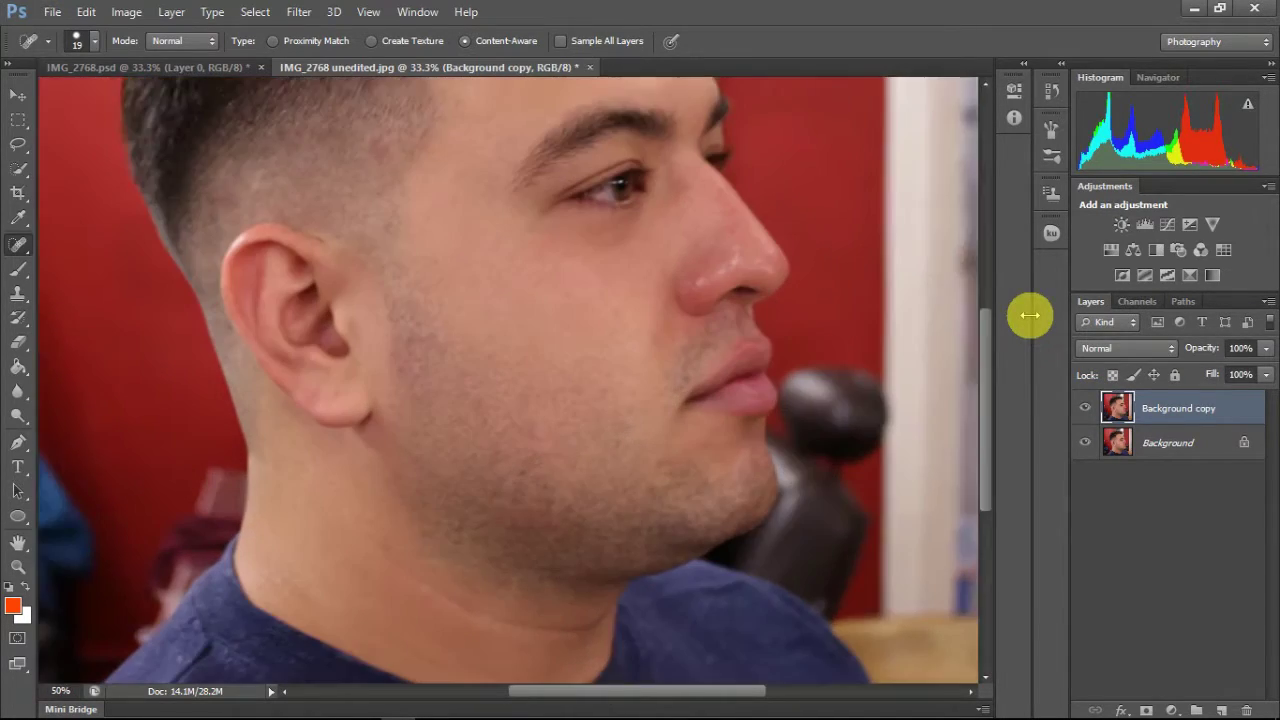
key("ctrl+plus")
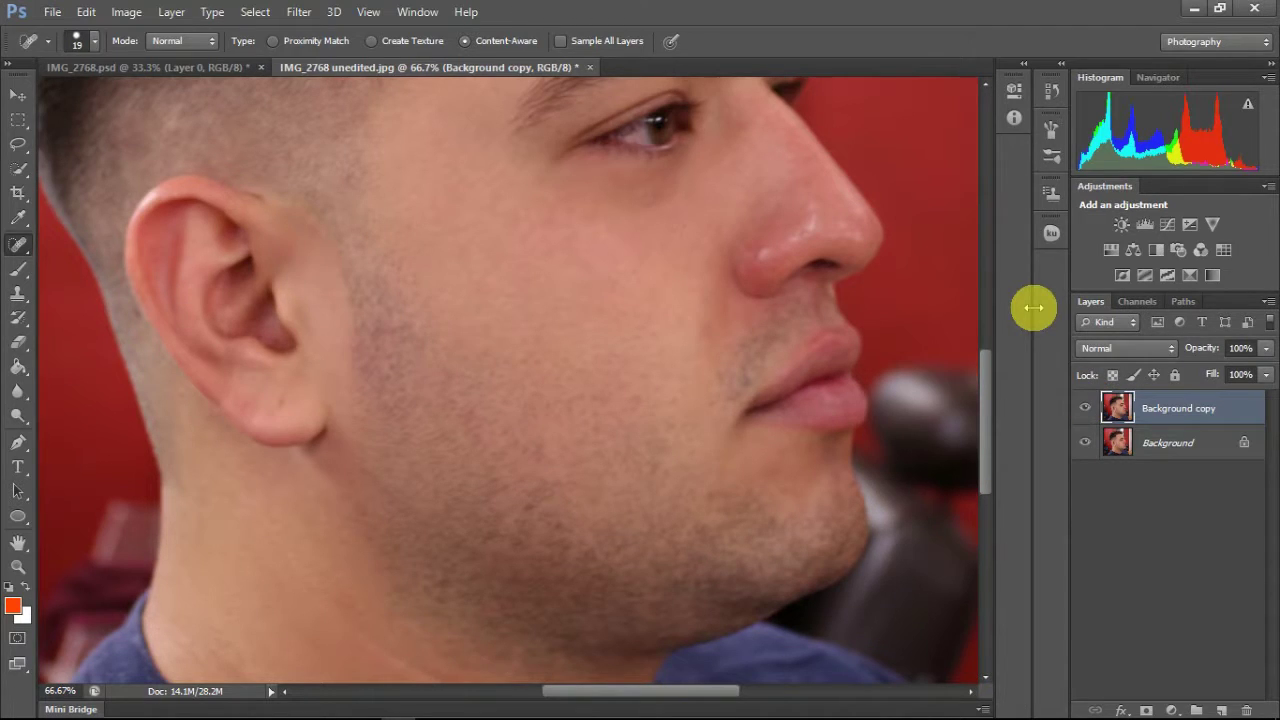
key("ctrl+plus")
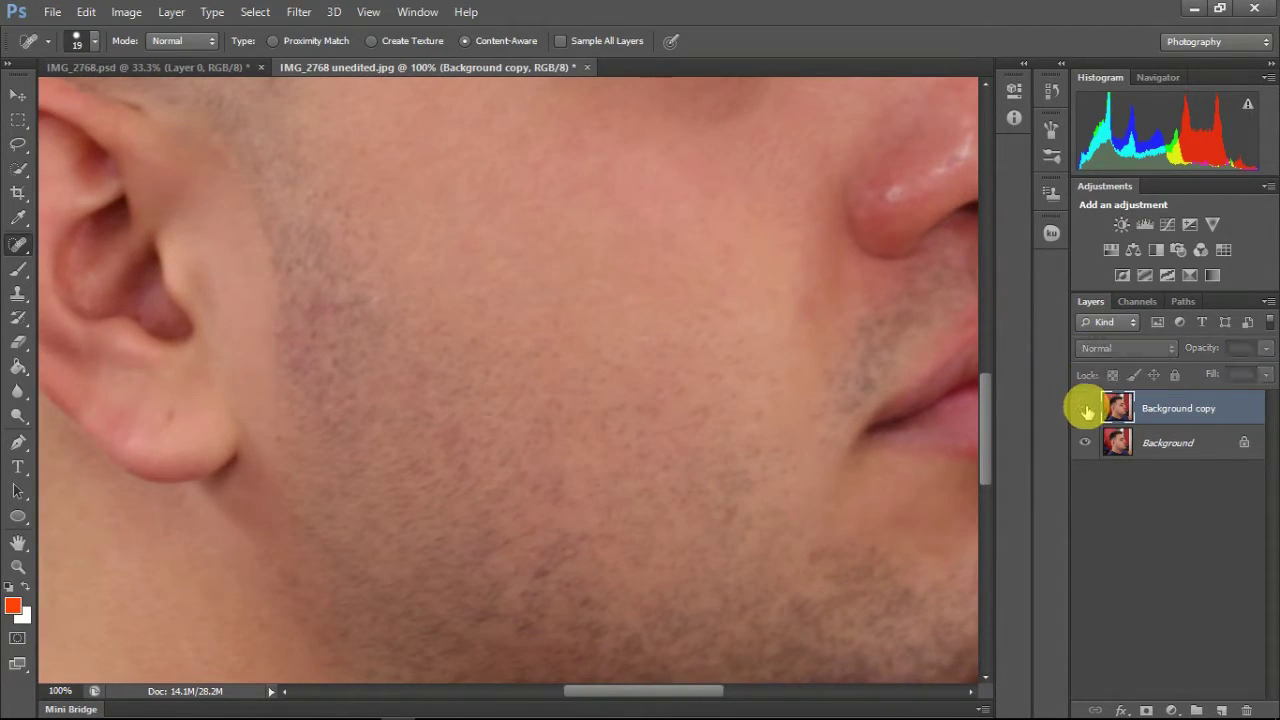
left_click_drag(1037, 316, 1017, 421)
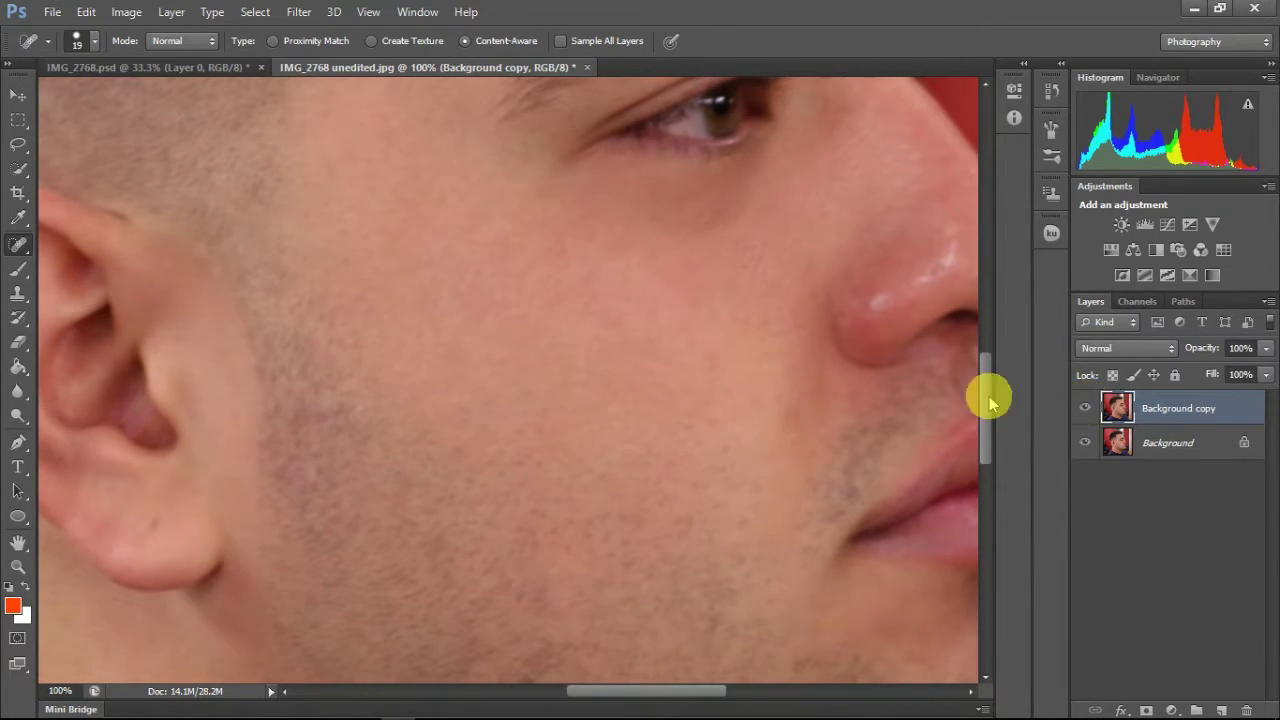
scroll(943, 300, "left", 5)
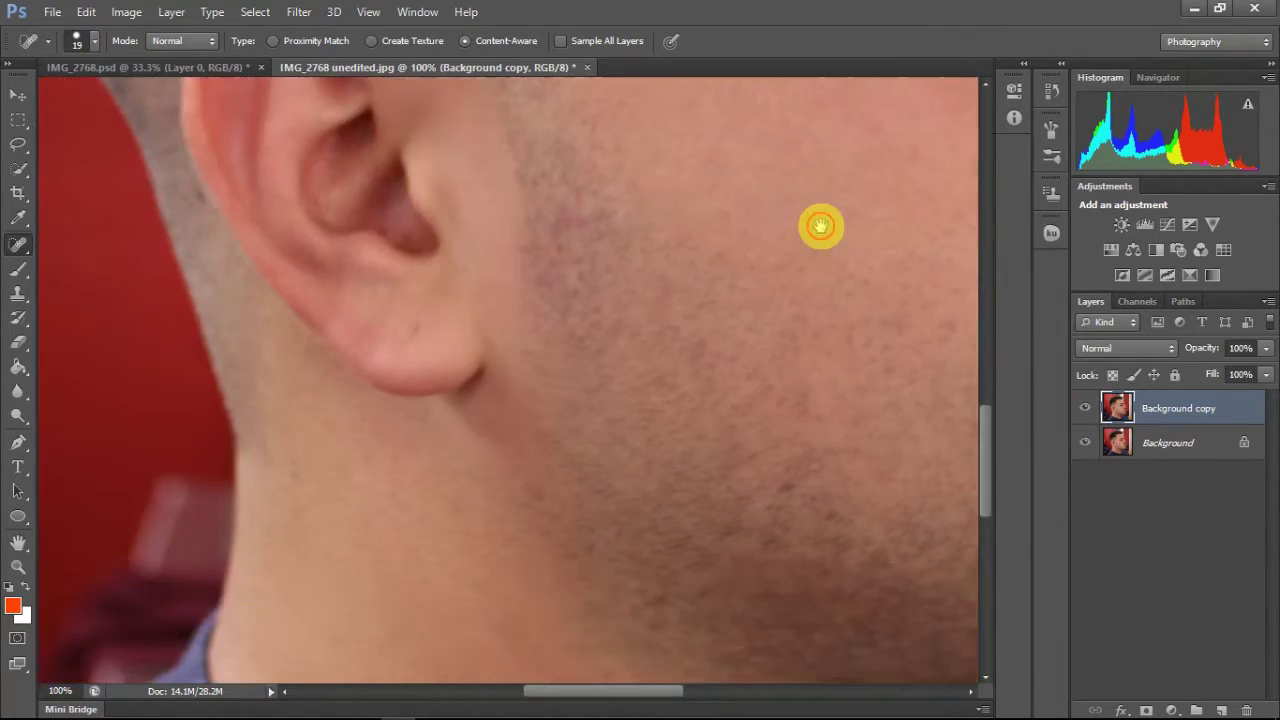
left_click_drag(817, 223, 795, 541)
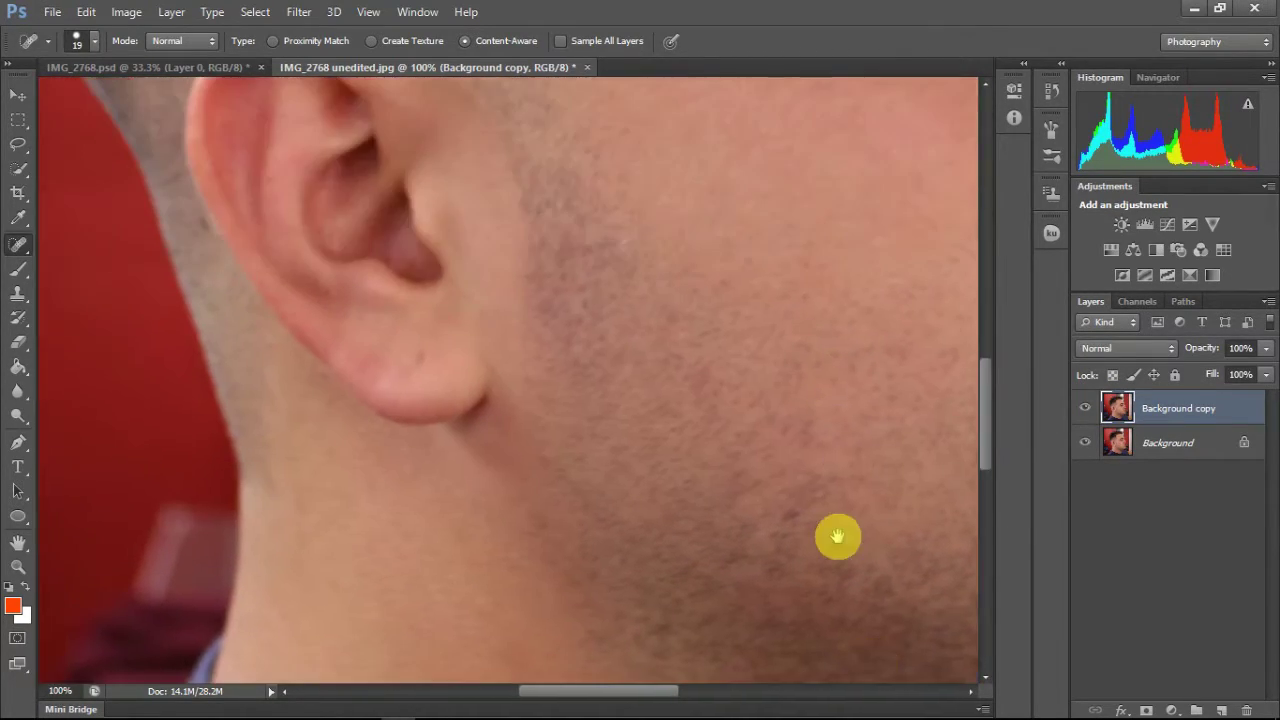
scroll(795, 541, "down", 1)
scroll(760, 551, "down", 1)
scroll(771, 531, "down", 1)
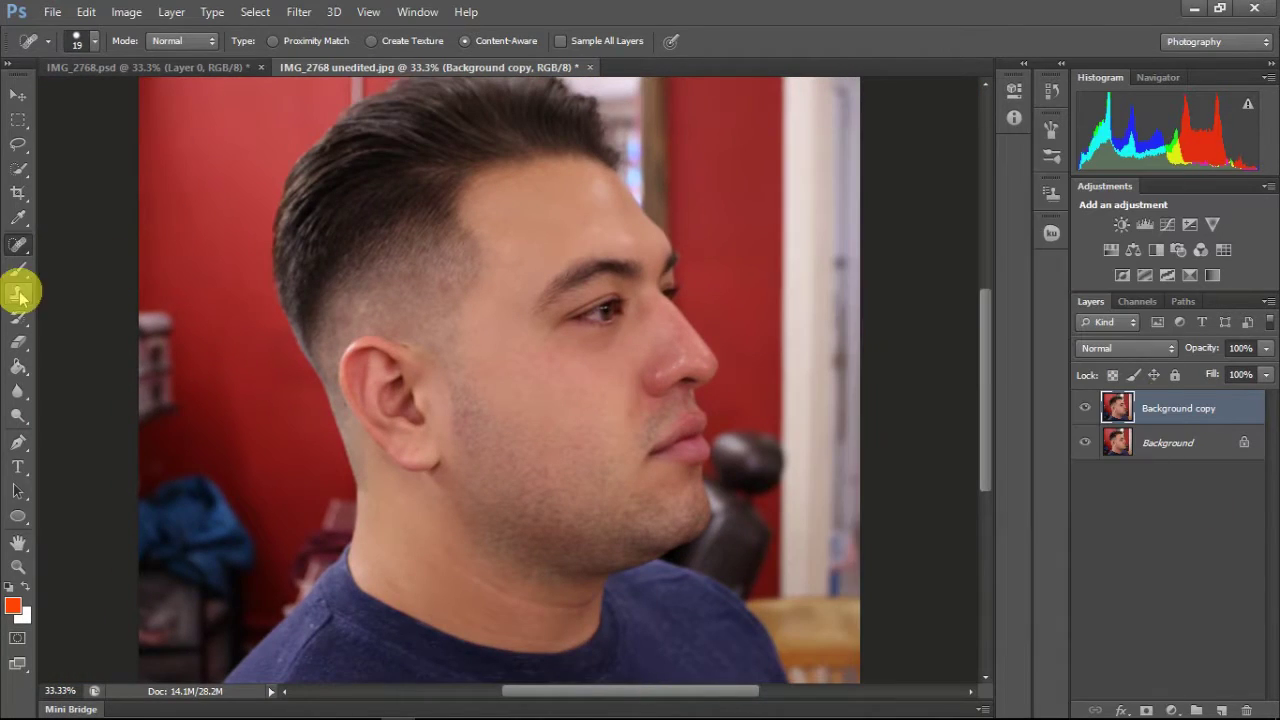
Duplicate Background copy twice and group the two new copies into Group 1.
left_click(18, 293)
right_click(1143, 400)
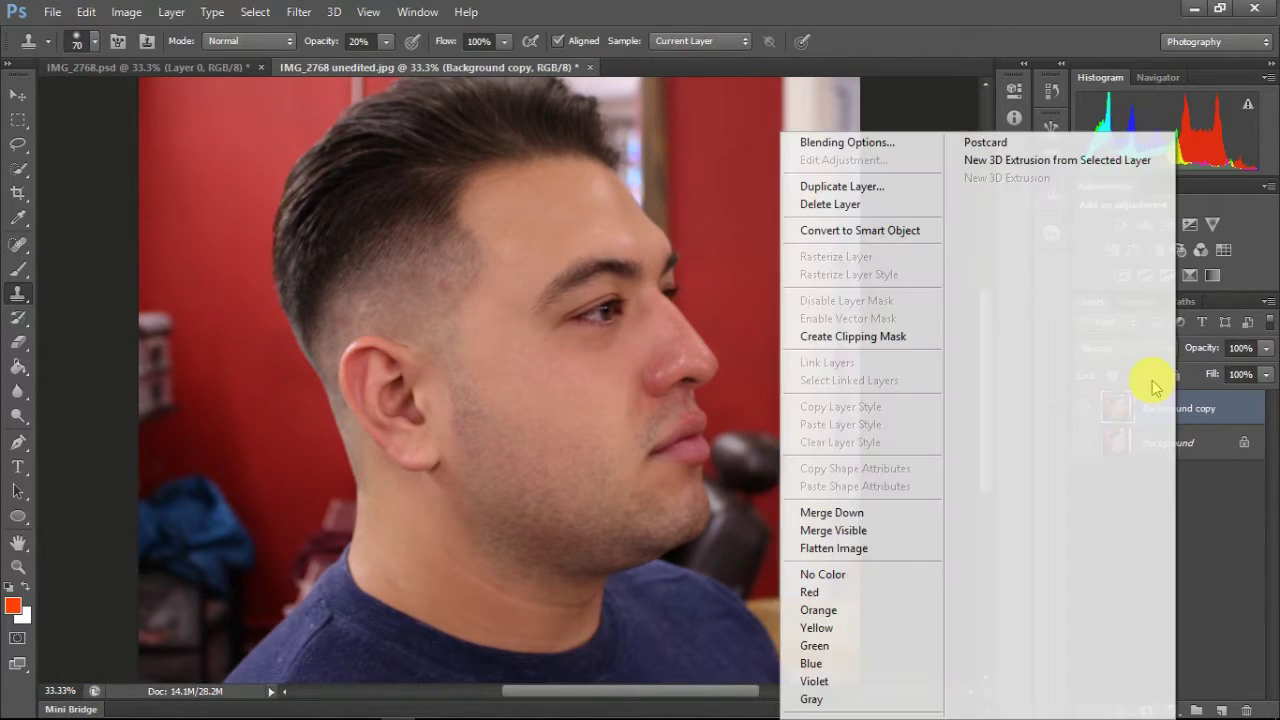
left_click(830, 183)
right_click(1170, 405)
left_click(829, 184)
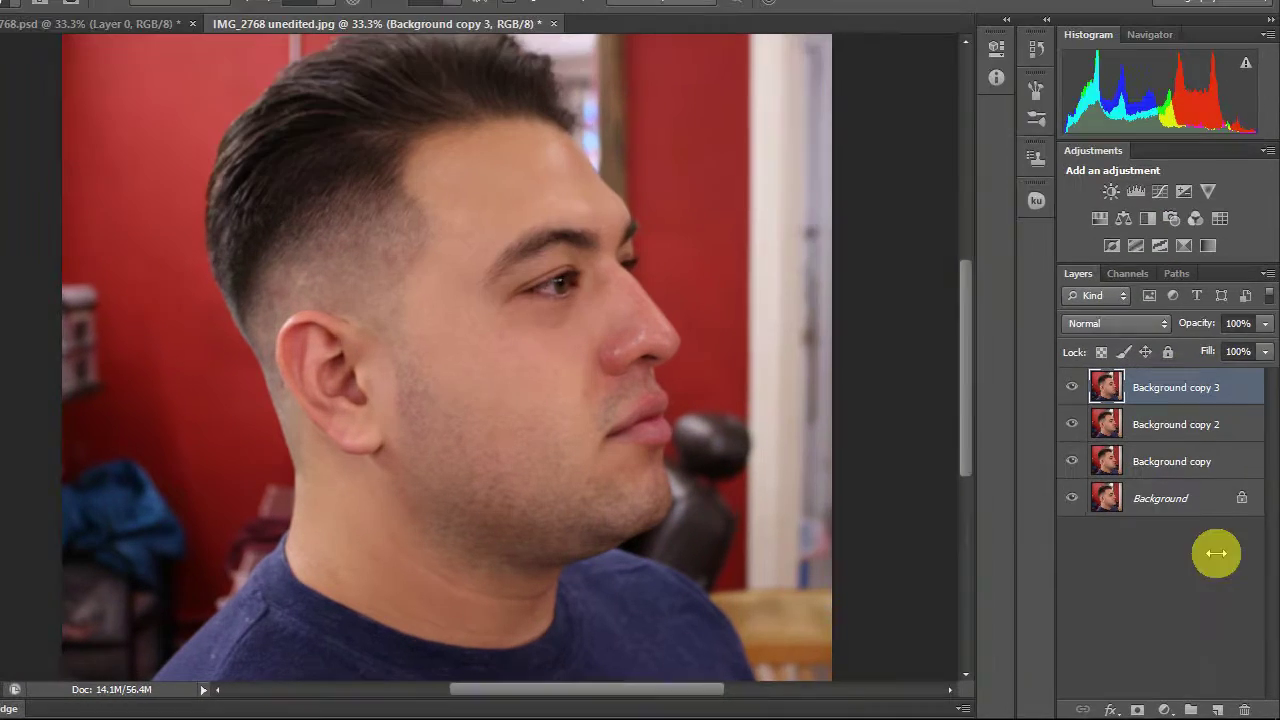
left_click(1192, 707)
left_click(1095, 380)
Apply a Gaussian Blur to the lower copy, Background copy 2.
left_click(319, 12)
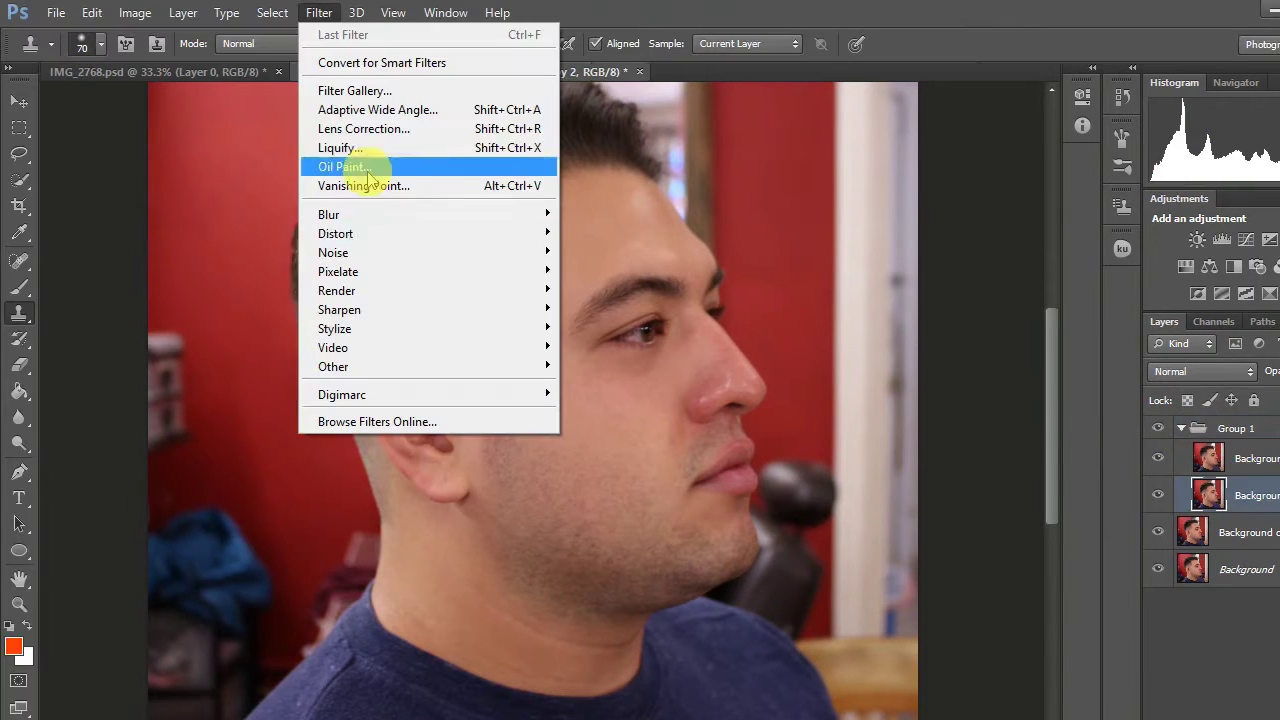
left_click(257, 349)
left_click(866, 100)
Turn the top copy into a detail layer with Apply Image Subtract and Linear Light blending.
left_click(1230, 458)
left_click(183, 12)
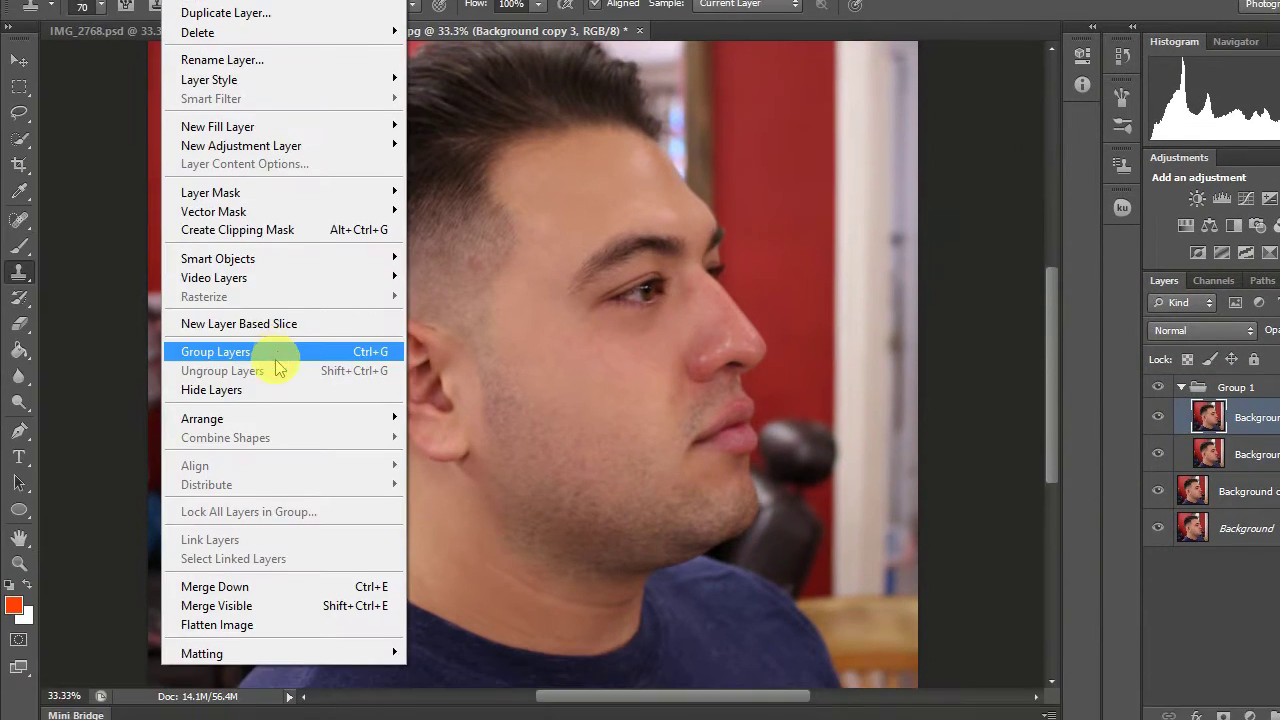
left_click(200, 253)
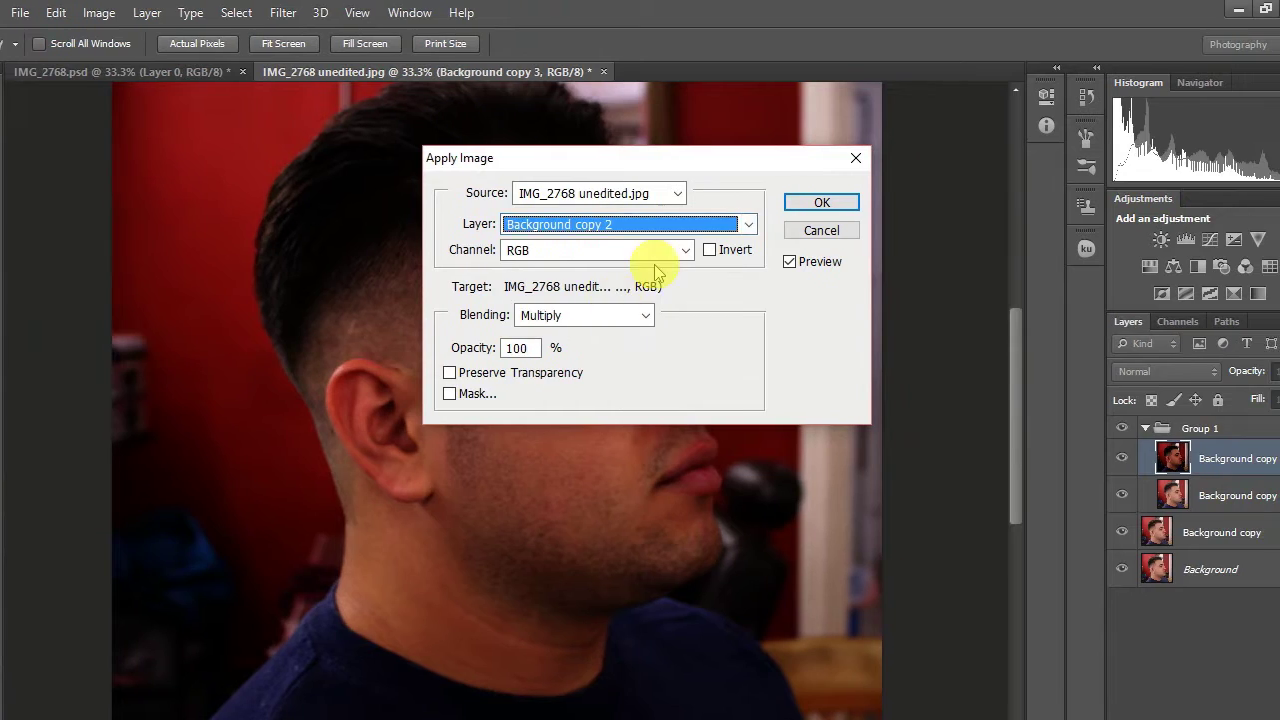
left_click(630, 315)
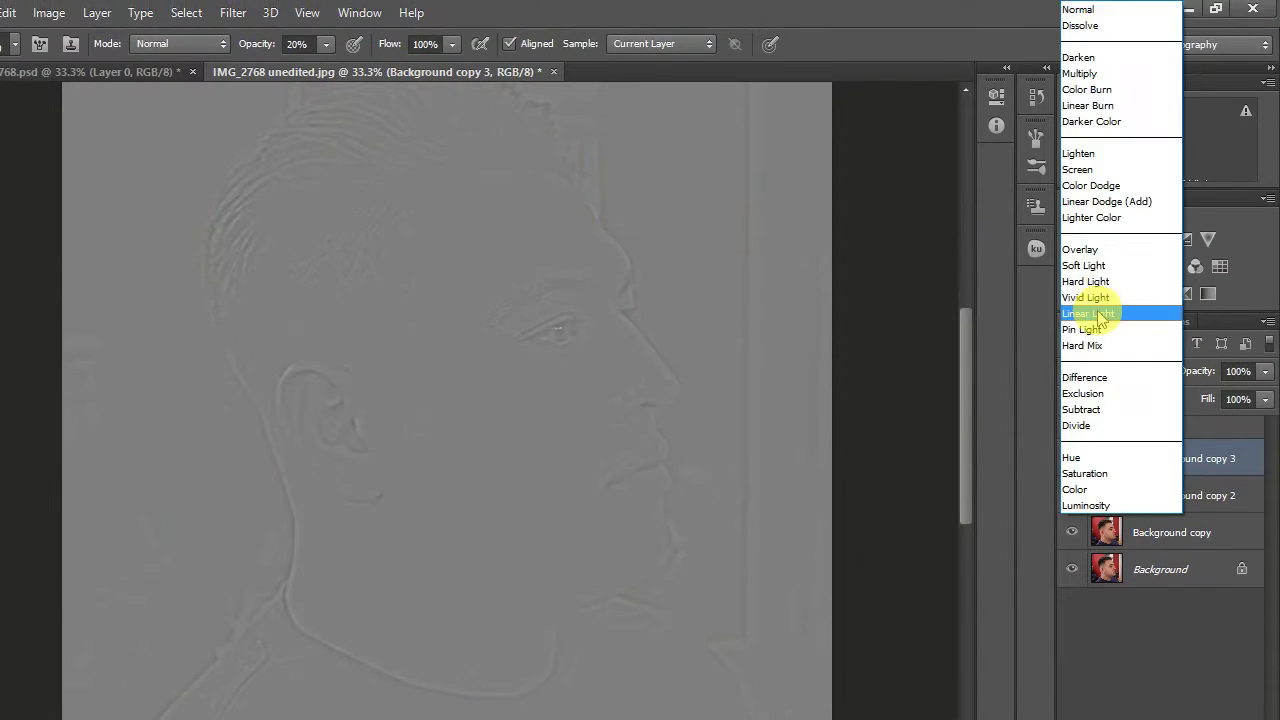
left_click(1100, 313)
left_click(1094, 371)
left_click(1094, 360)
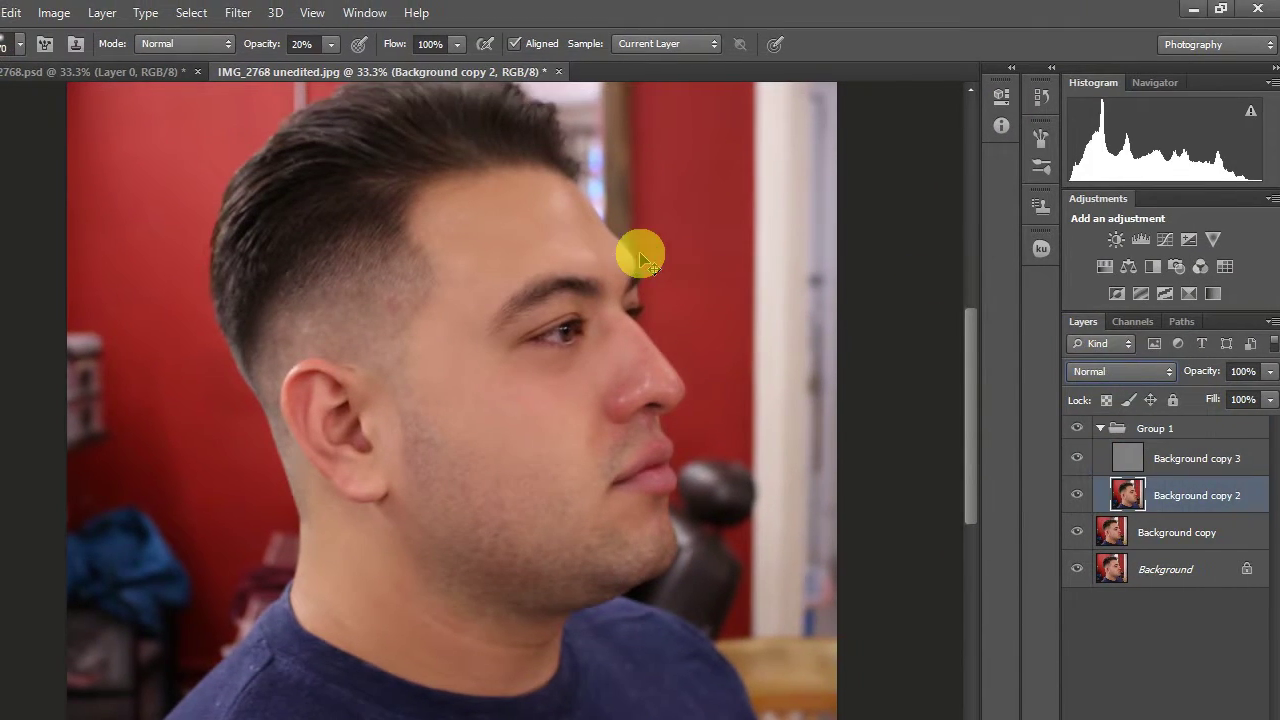
Set the Clone Stamp to 11% opacity and clone smooth skin over the under-eye shadow and upper cheek.
scroll(640, 258, "up", 3)
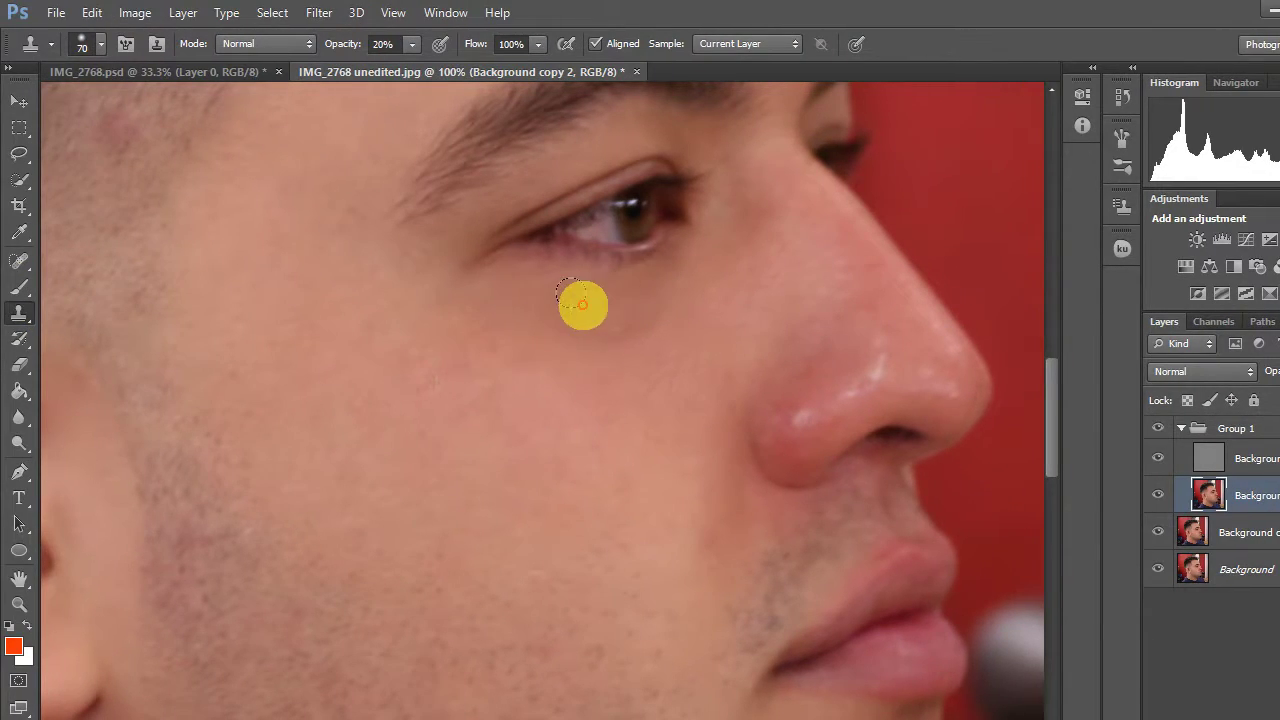
left_click_drag(616, 322, 609, 299)
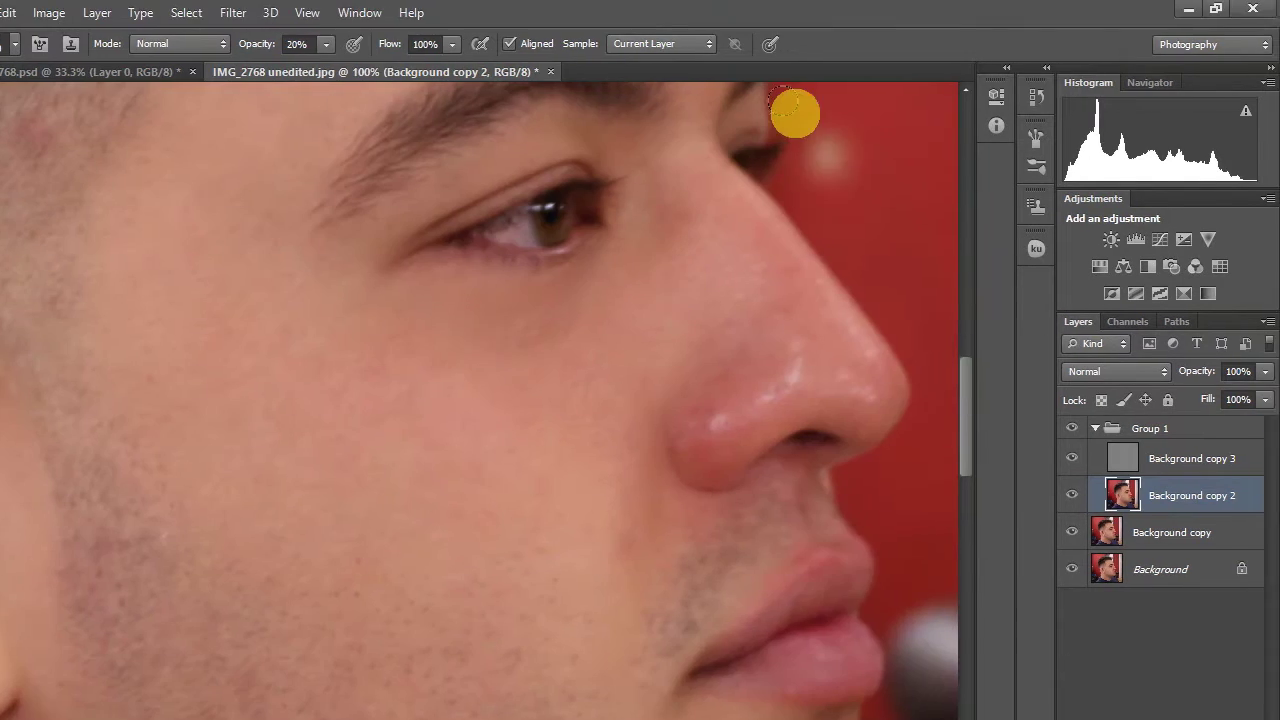
key("1")
key("1")
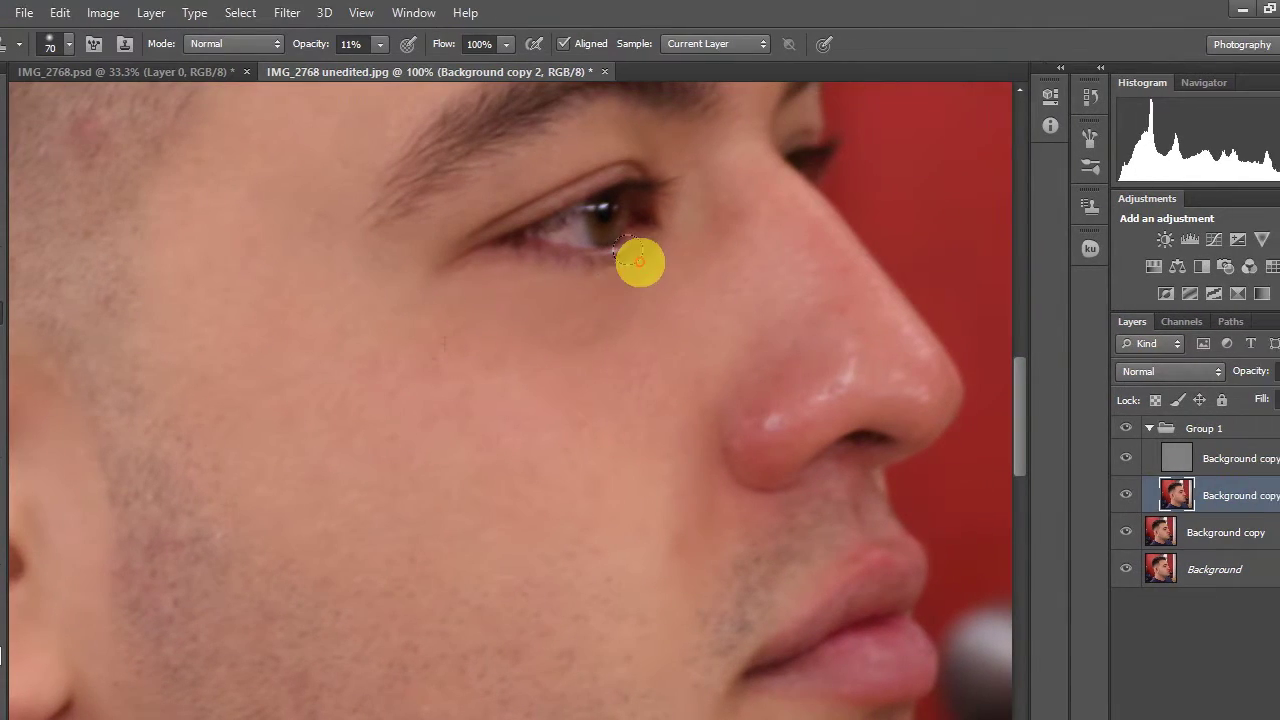
left_click(472, 318)
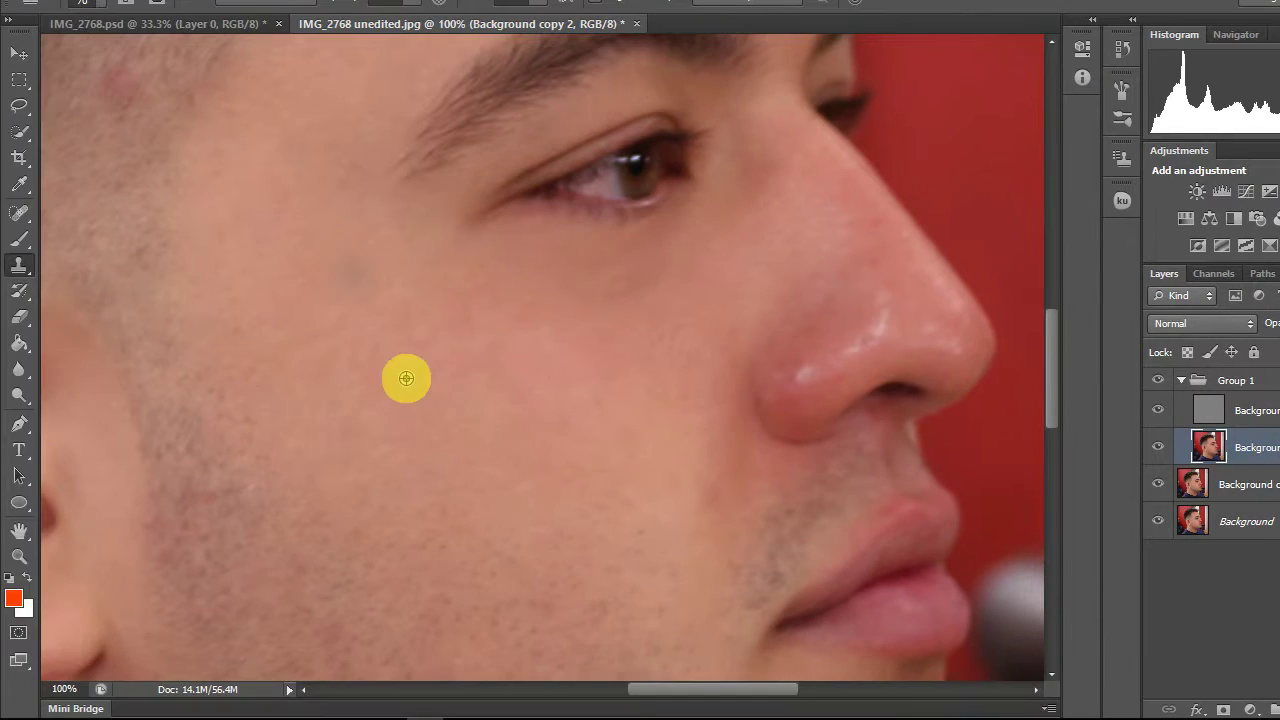
left_click(563, 336)
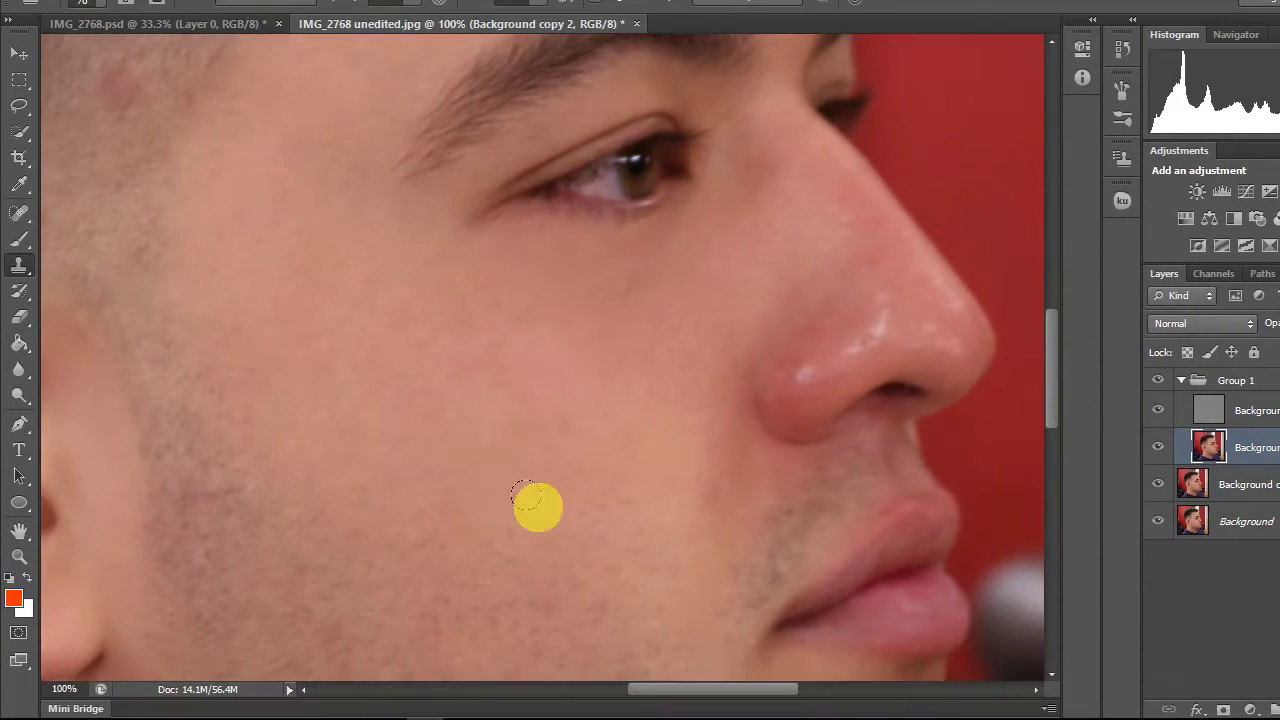
left_click(525, 362)
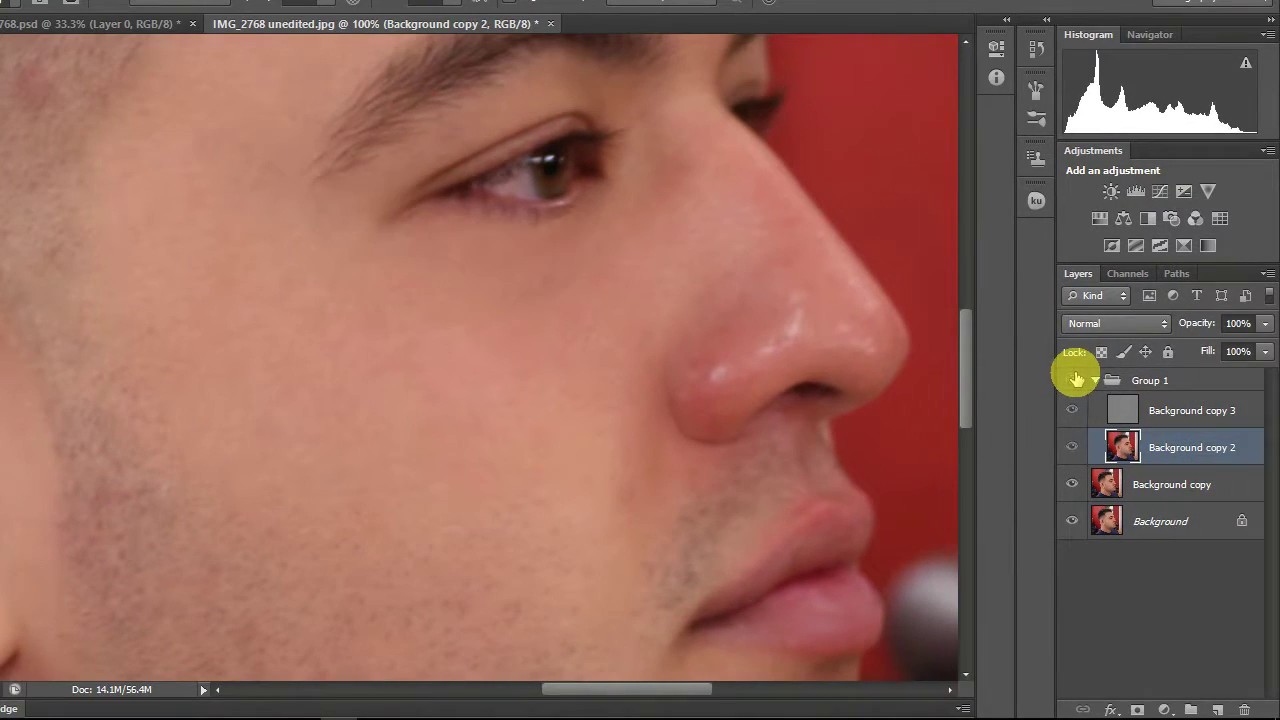
key("ctrl+minus")
key("ctrl+minus")
key("ctrl+minus")
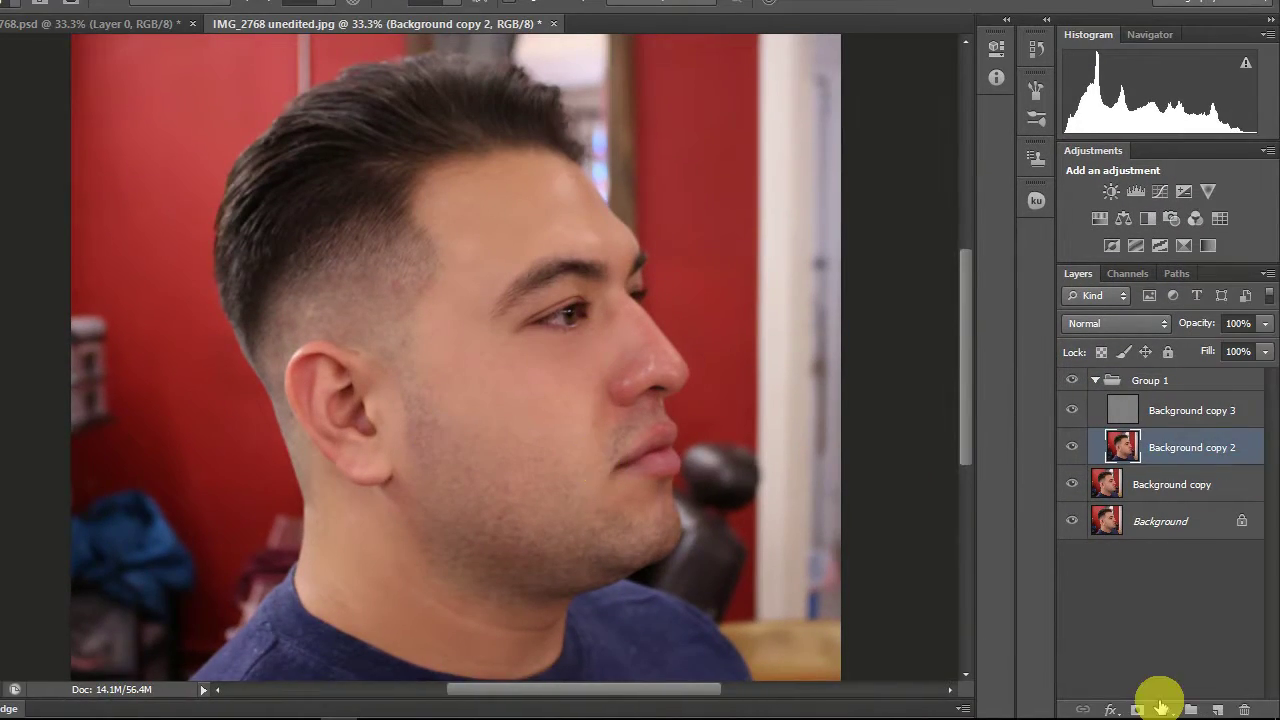
Add a layer mask to Background copy 2, reset colours to black/white, and zoom in beside the nose.
left_click(1143, 700)
key("b")
key("d")
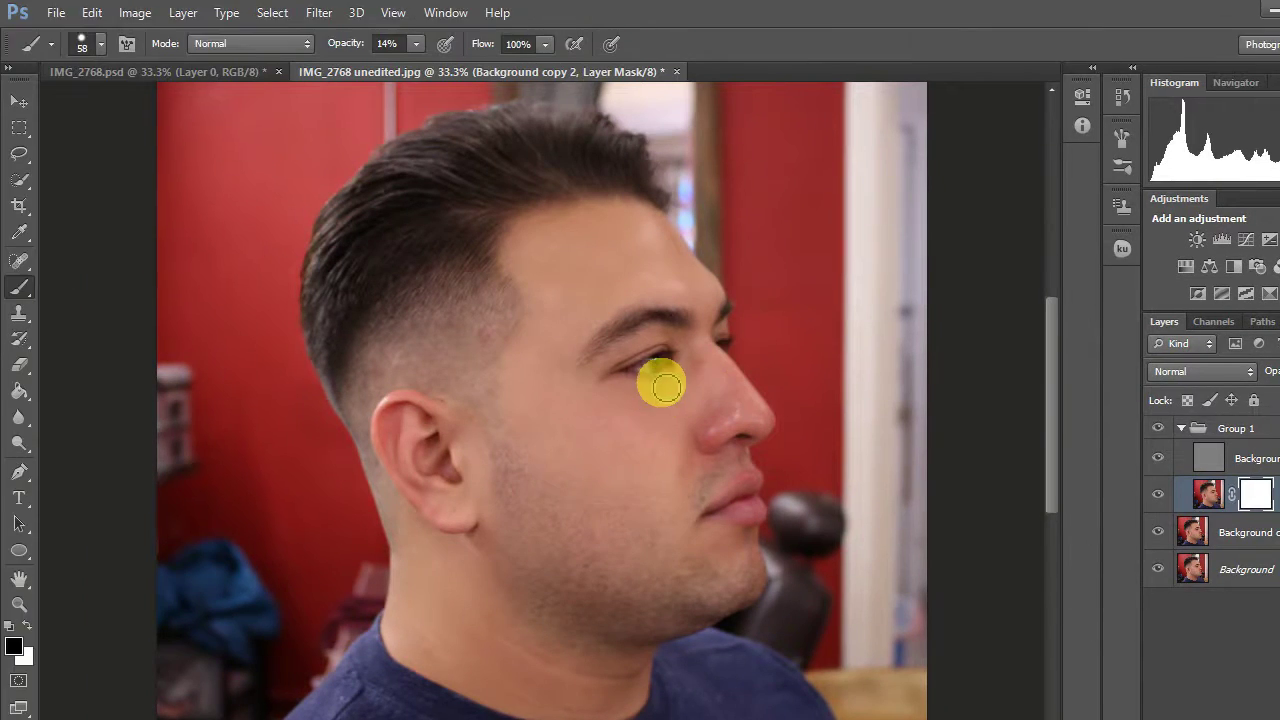
key("ctrl+plus")
key("ctrl+plus")
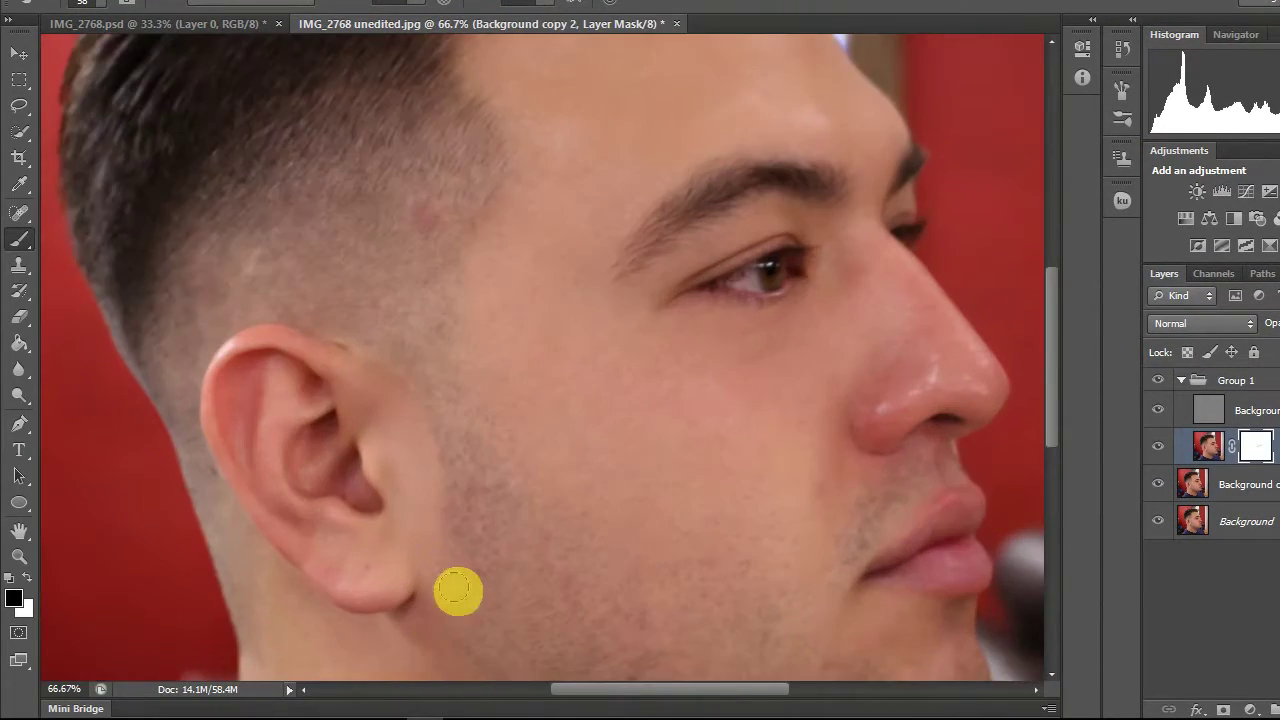
key("s")
key("ctrl+plus")
key("ctrl+plus")
key("x")
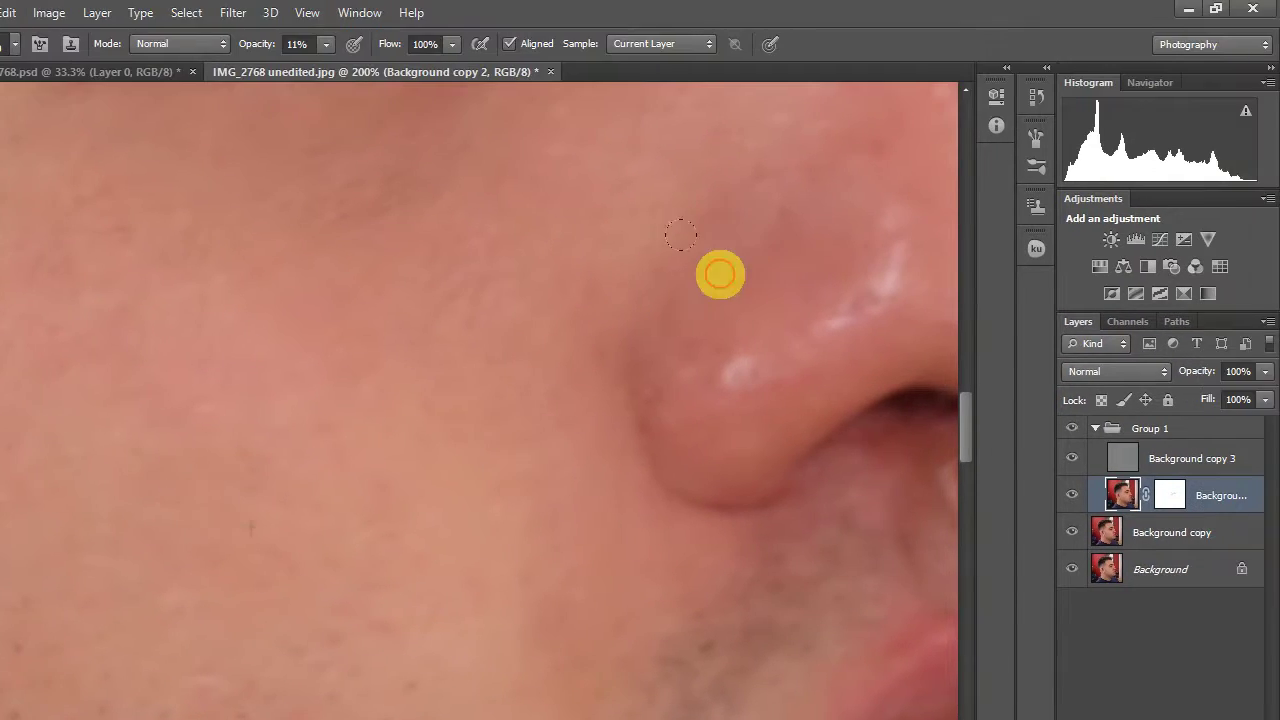
At 100% zoom, clone smooth skin over a cheek spot and beside the nose.
left_click_drag(753, 234, 603, 279)
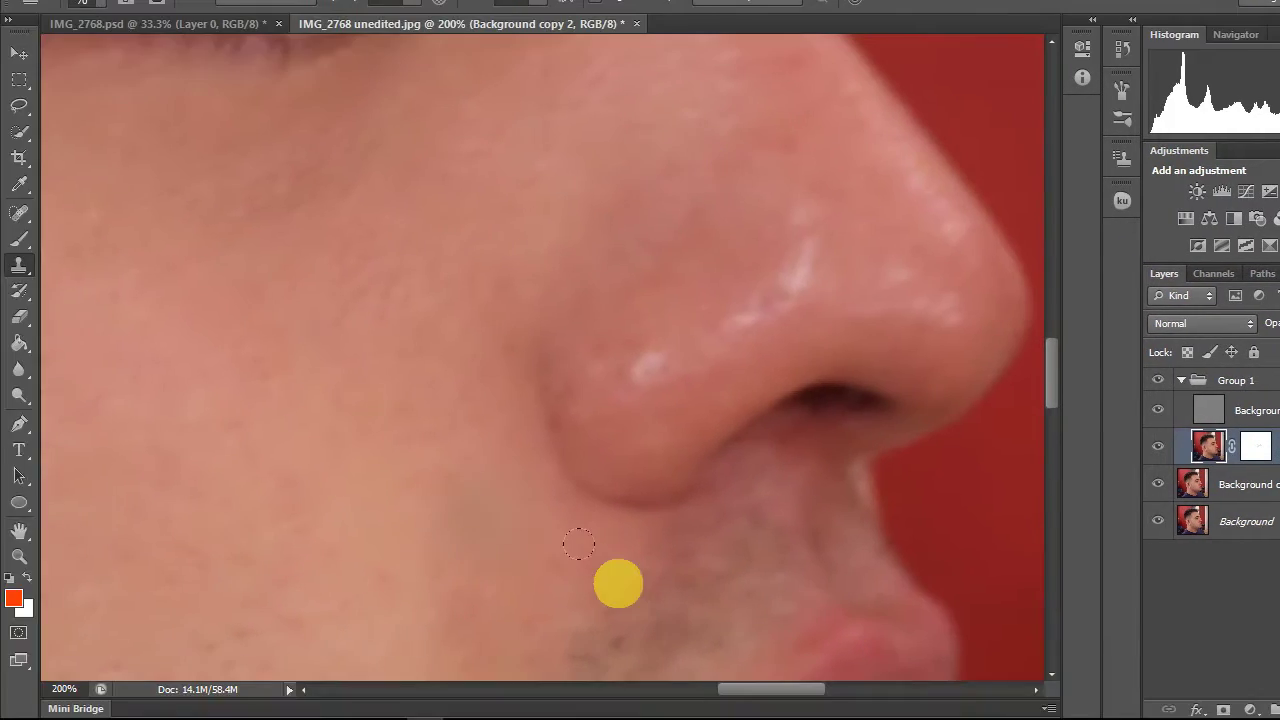
key("ctrl+minus")
key("ctrl+minus")
key("ctrl+minus")
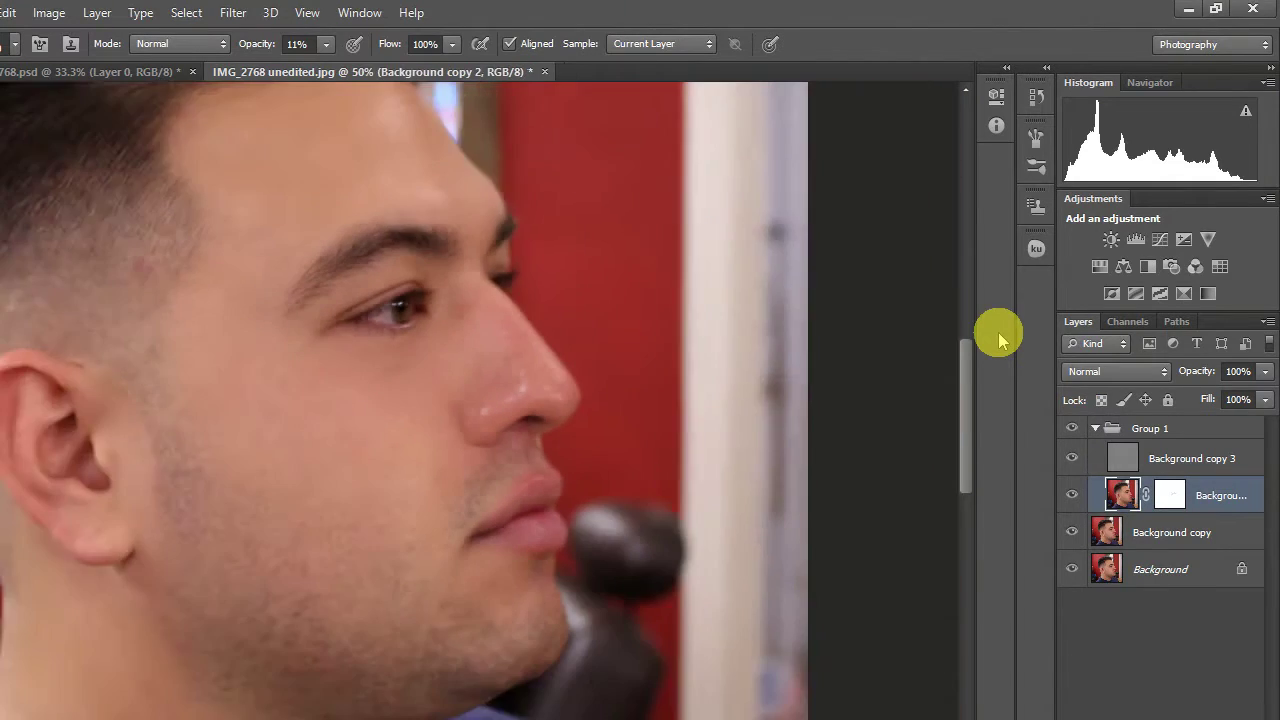
key("ctrl+minus")
scroll(594, 380, "up", 3)
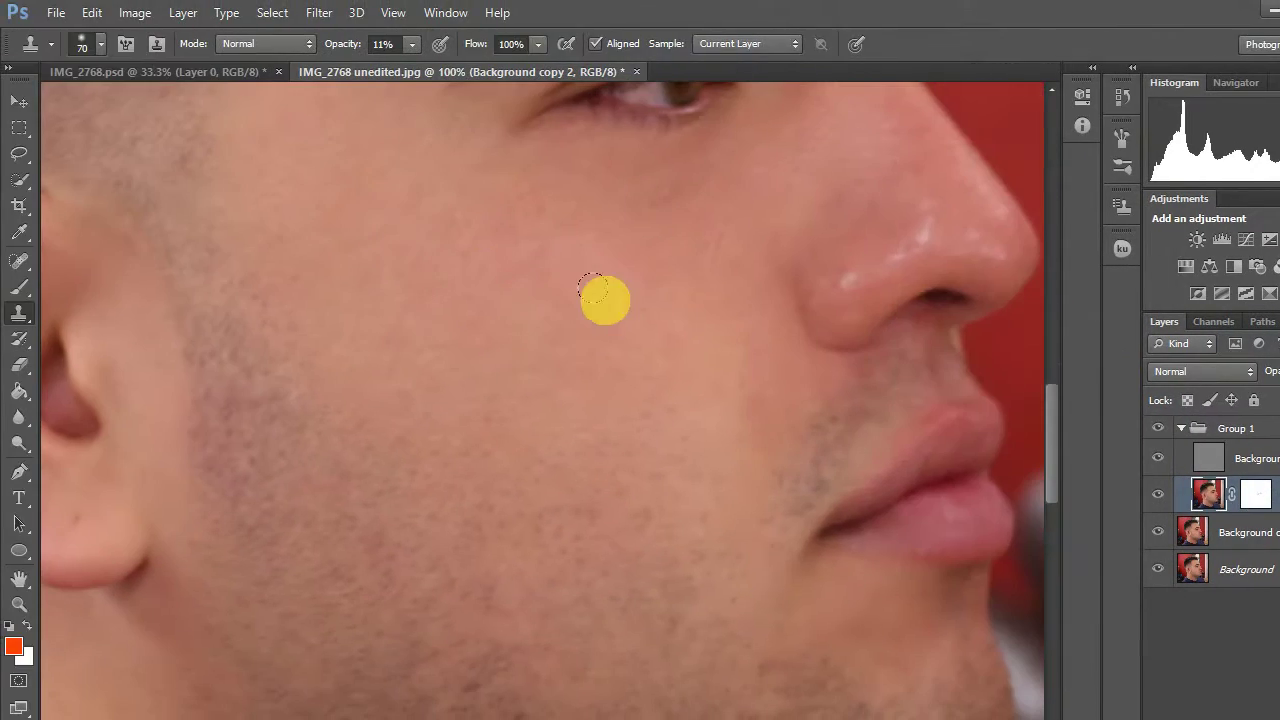
left_click(94, 40)
key("Return")
left_click(671, 364)
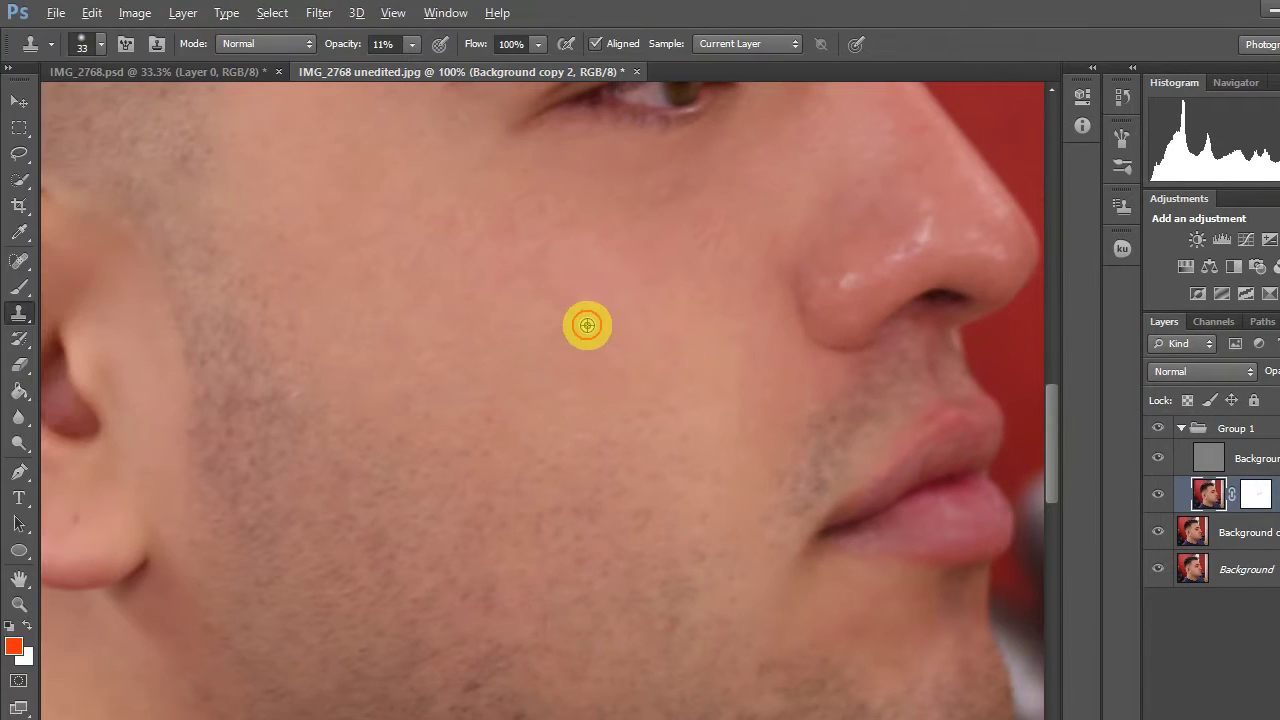
left_click(713, 350)
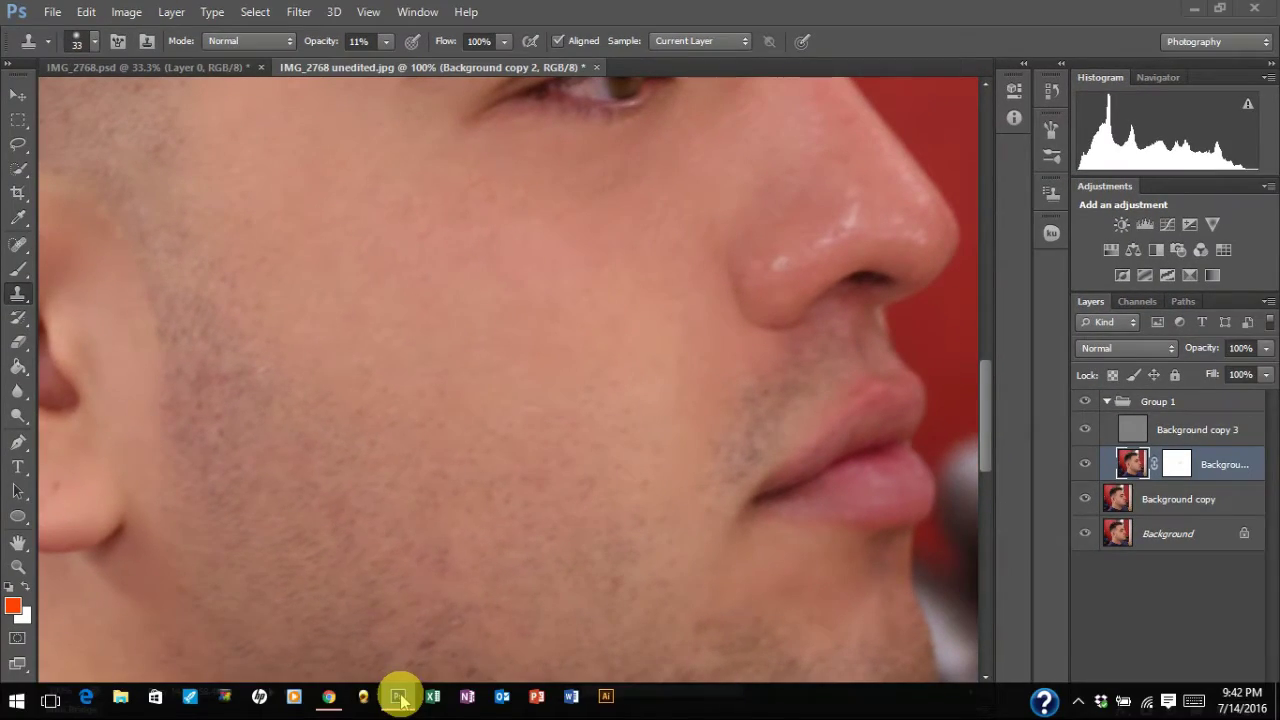
Work across the patchy stubble beside the mouth corner, briefly switching to Spot Healing and then back to Clone Stamp.
right_click(398, 697)
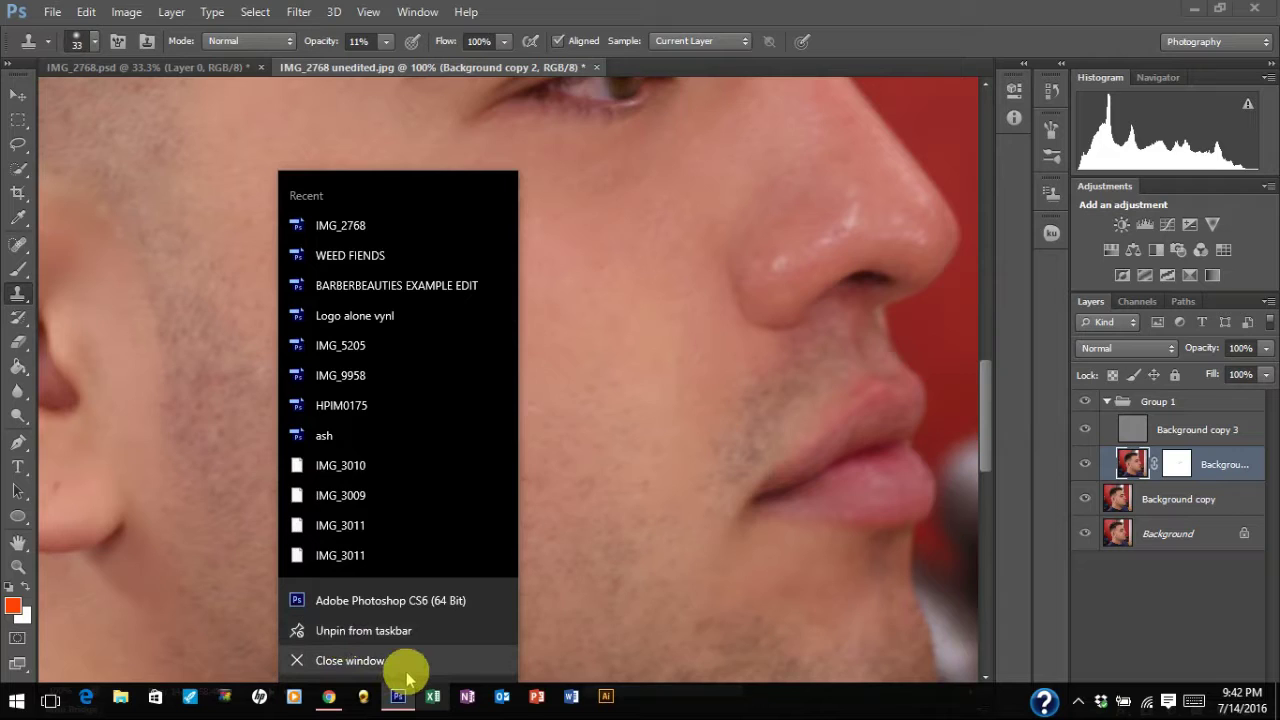
left_click(786, 286)
scroll(786, 286, "left", 5)
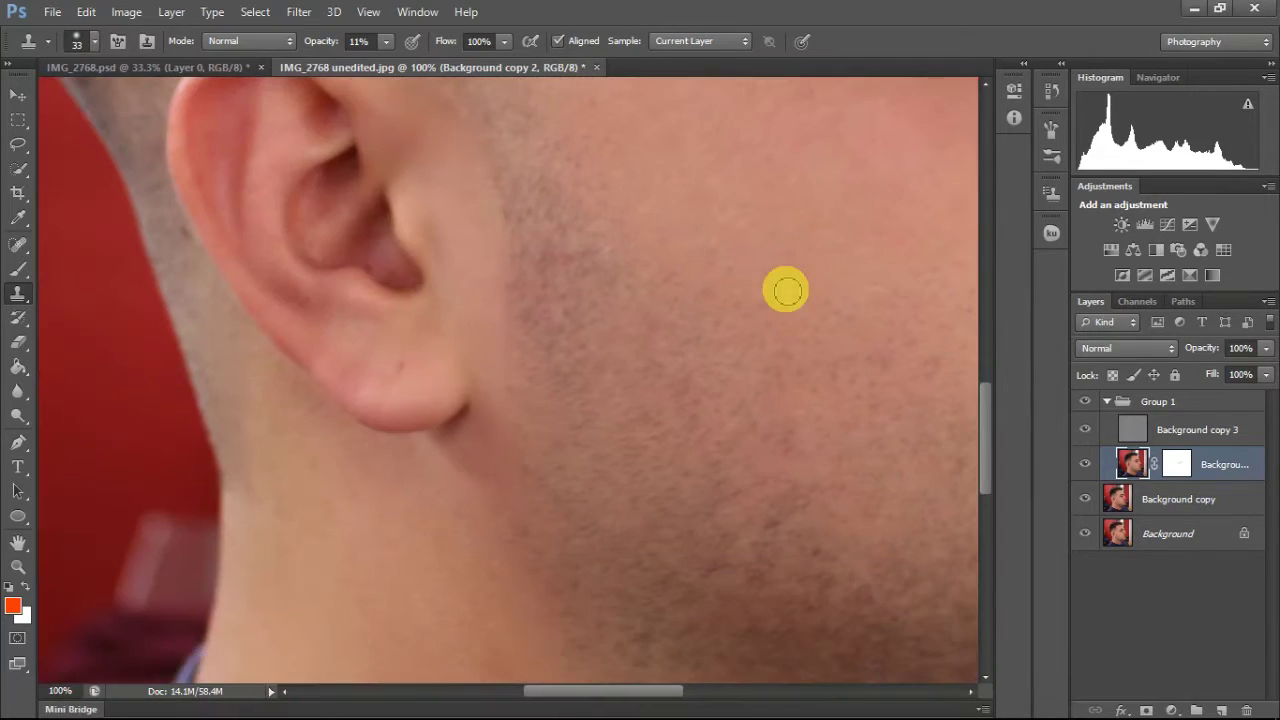
scroll(527, 457, "up", 3)
scroll(527, 457, "right", 3)
scroll(520, 414, "up", 2)
scroll(520, 414, "down", 2)
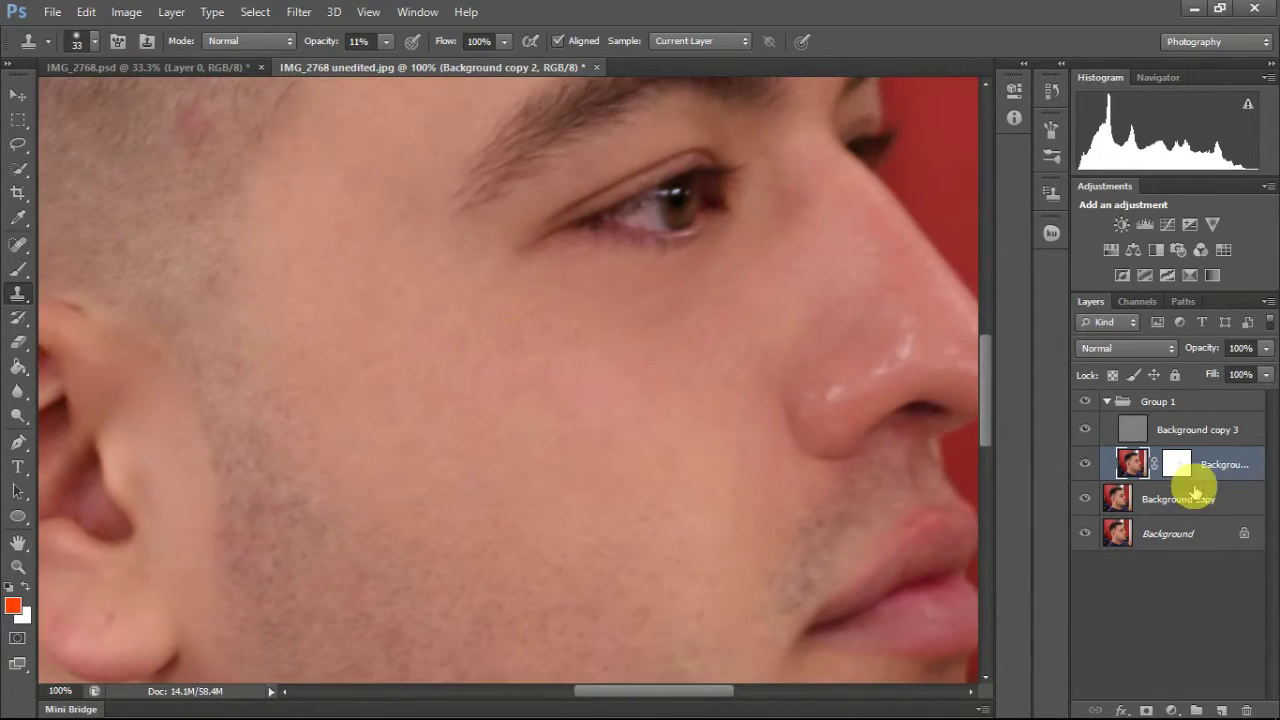
scroll(712, 348, "down", 1)
scroll(712, 348, "up", 2)
scroll(674, 420, "down", 4)
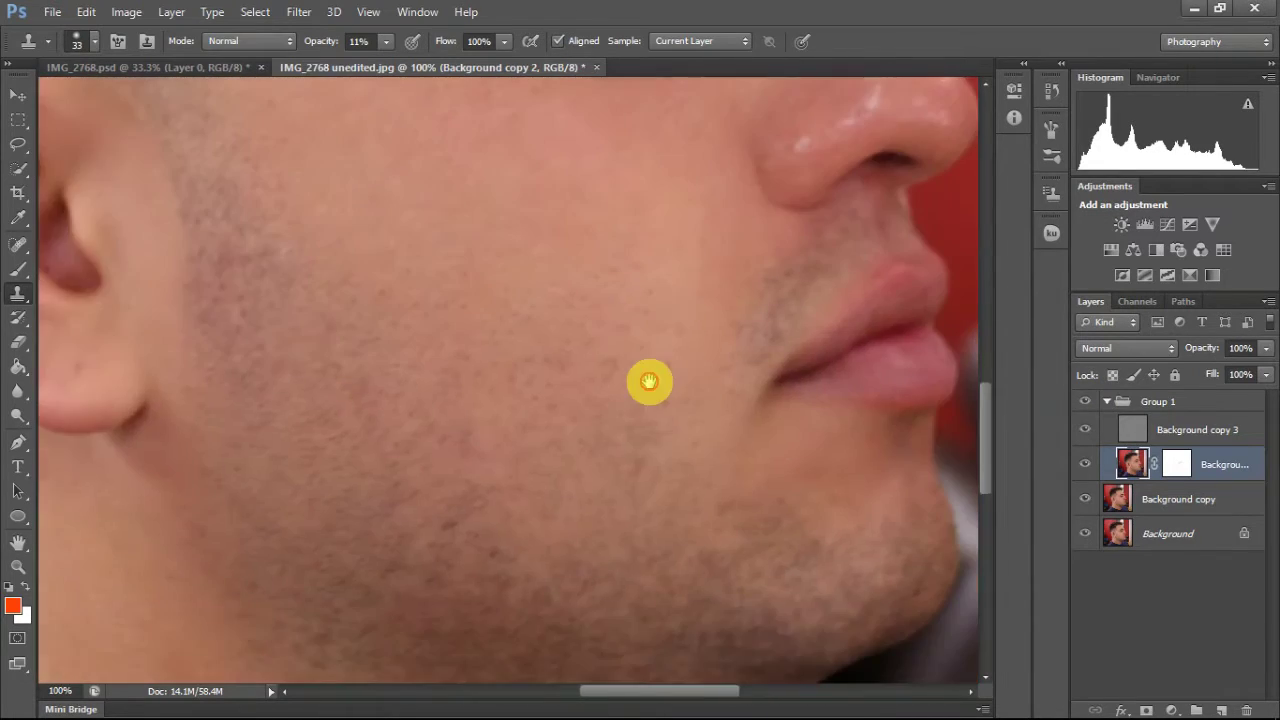
scroll(651, 380, "right", 2)
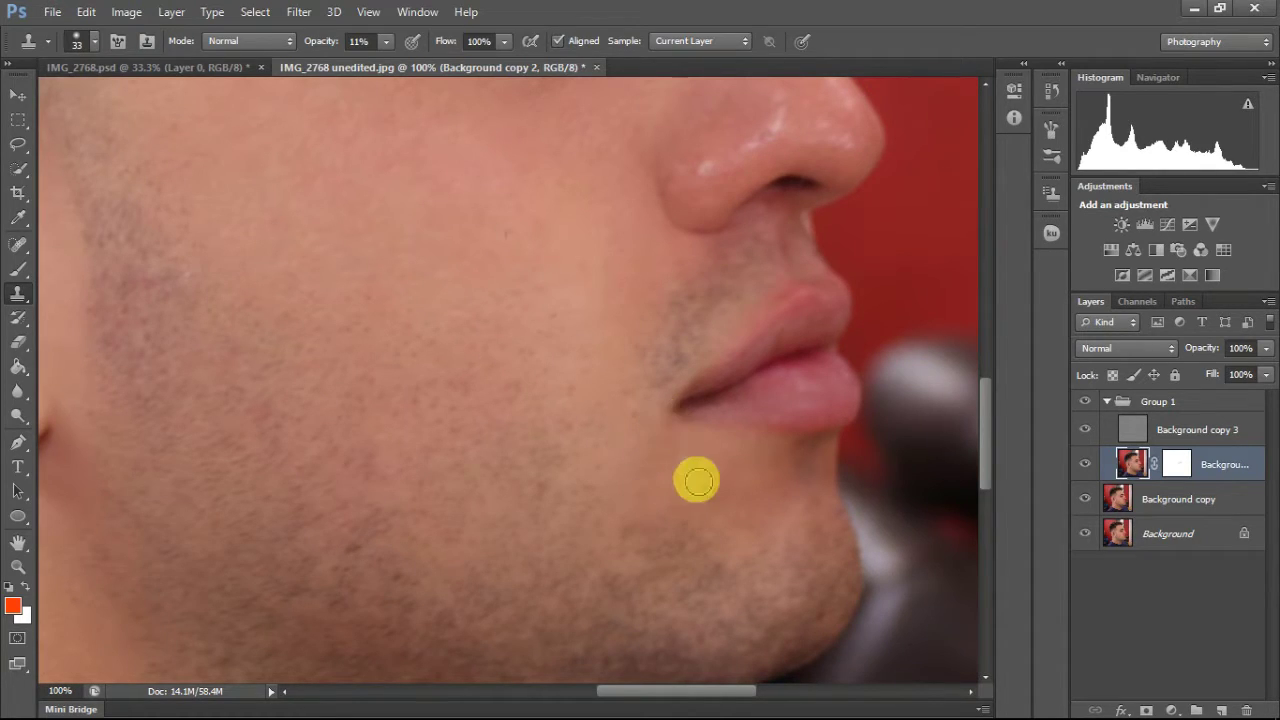
scroll(697, 481, "up", 2)
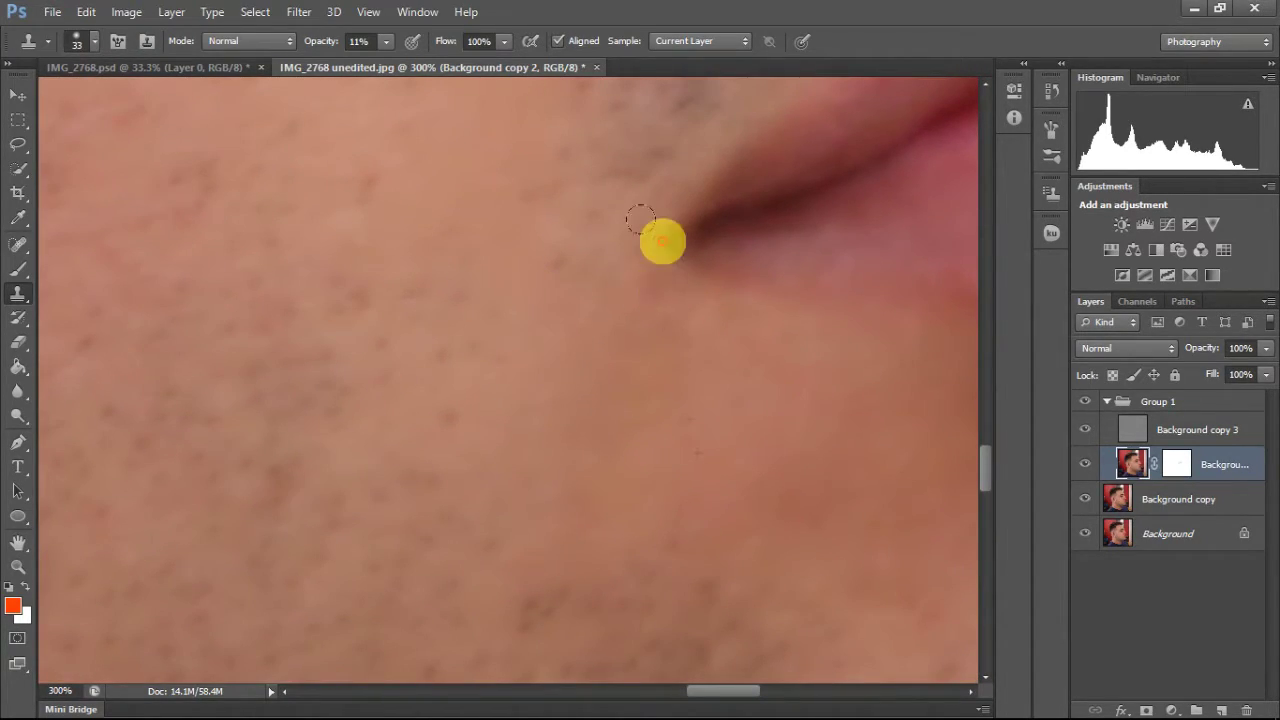
scroll(528, 314, "down", 1)
scroll(540, 330, "up", 3)
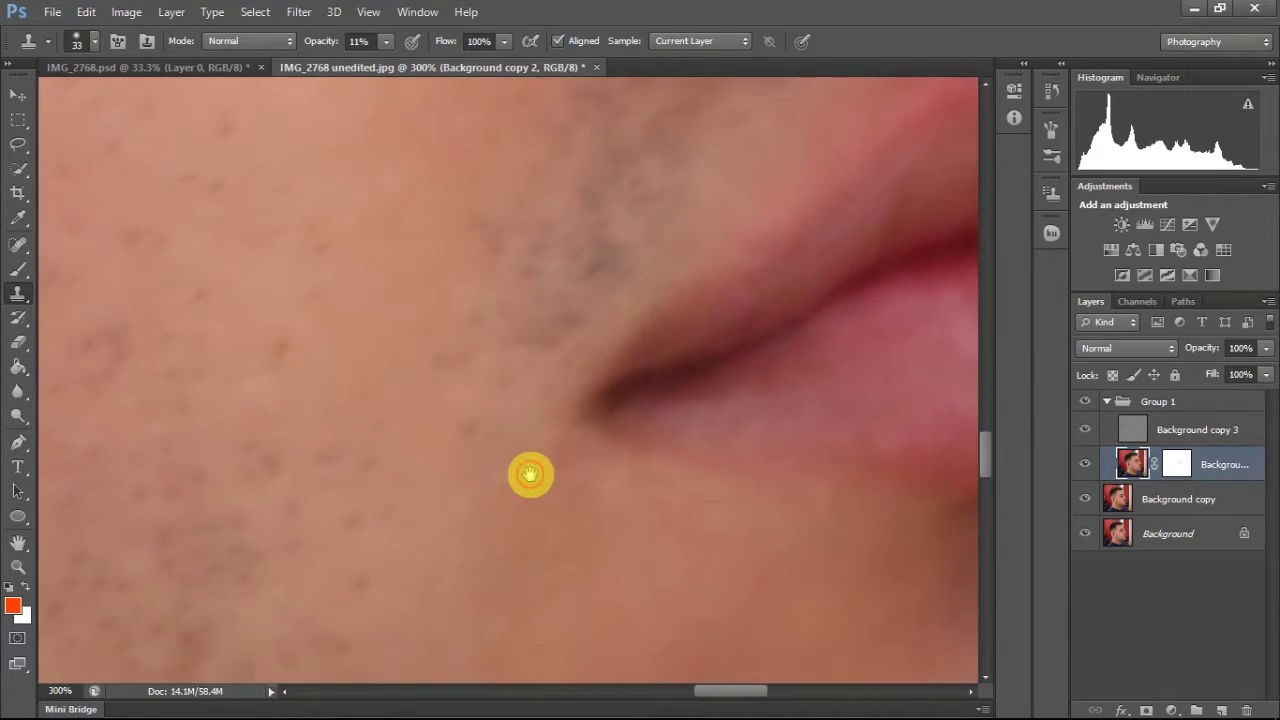
left_click(19, 245)
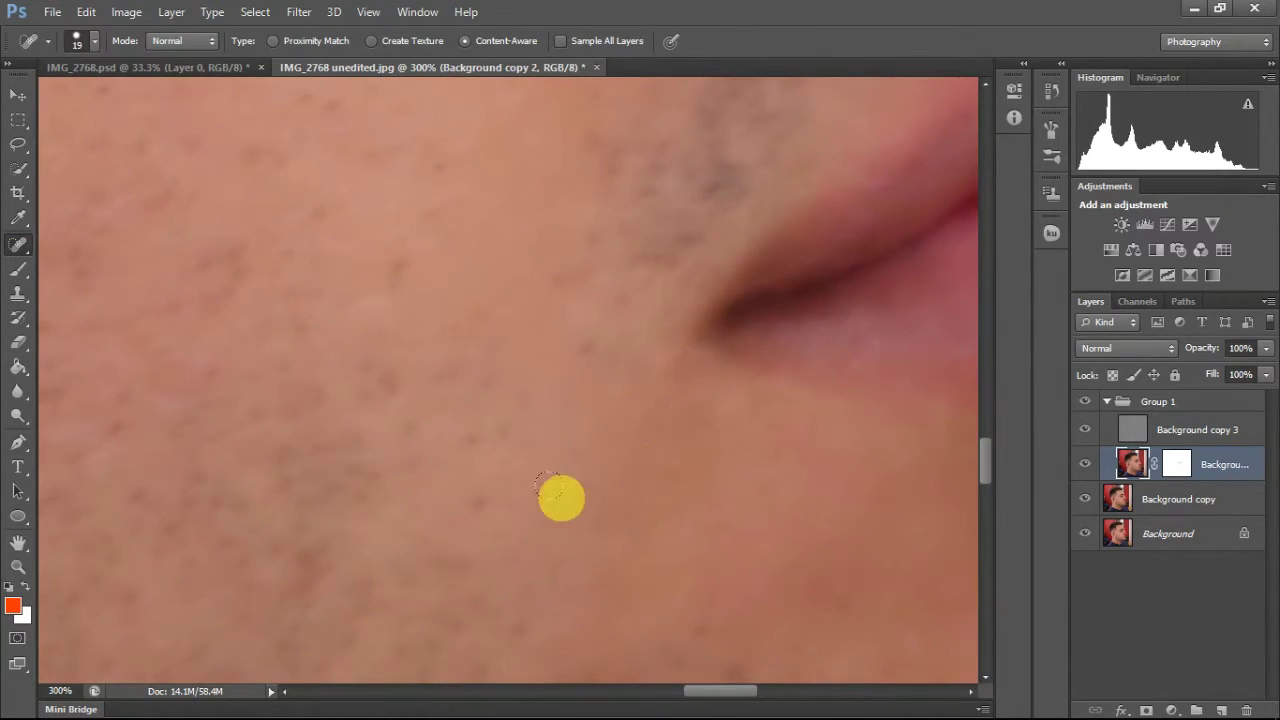
scroll(500, 420, "up", 3)
key("s")
scroll(635, 290, "down", 3)
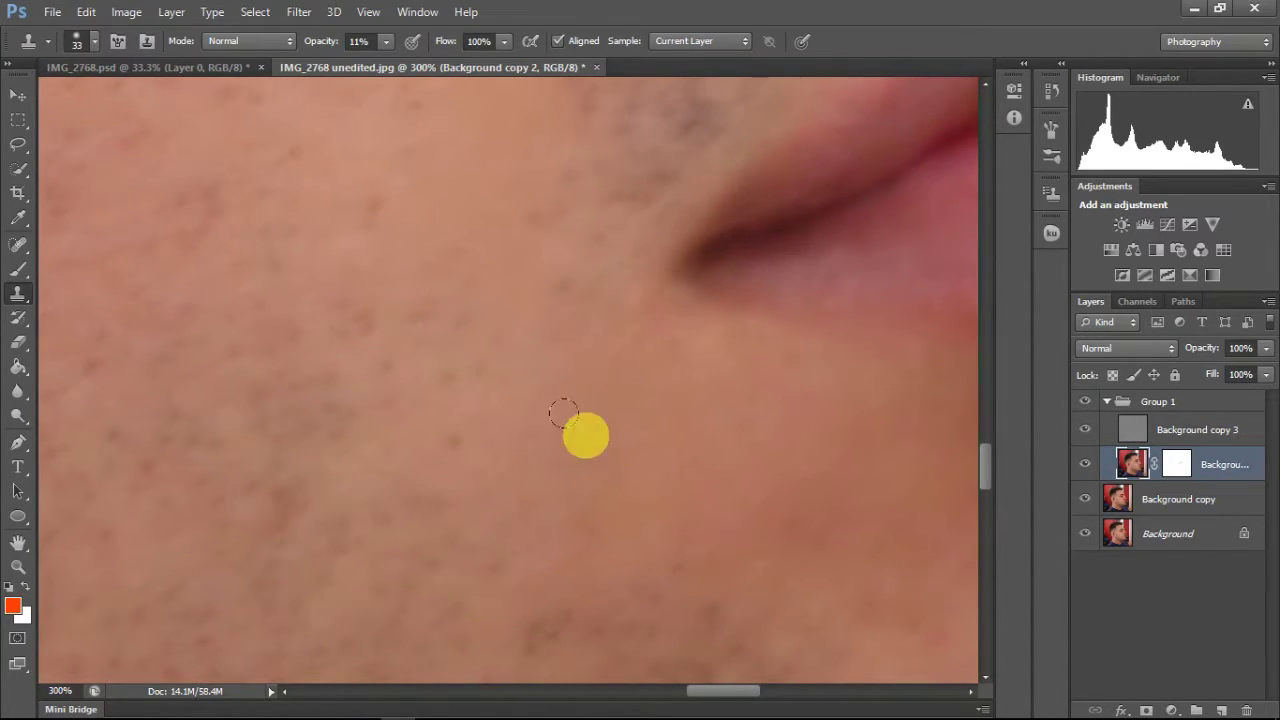
scroll(710, 280, "up", 3)
scroll(507, 468, "right", 2)
scroll(620, 370, "left", 1)
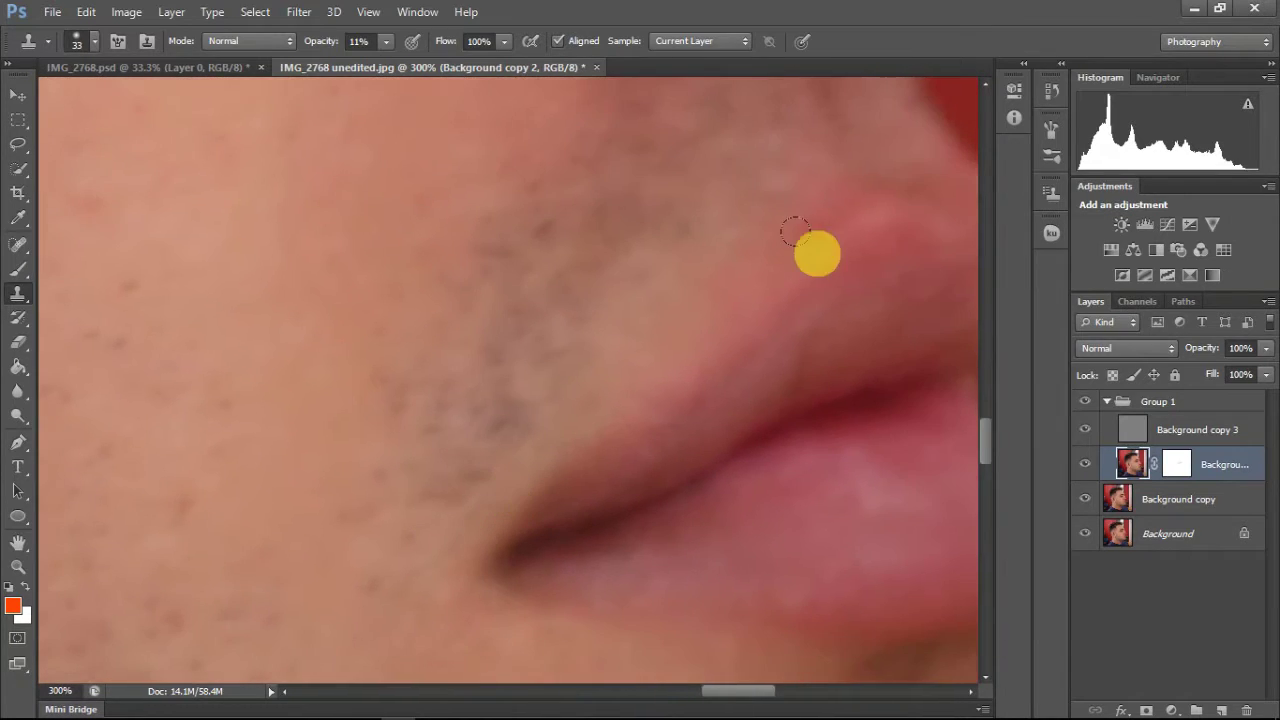
scroll(414, 217, "up", 3)
scroll(765, 298, "down", 3)
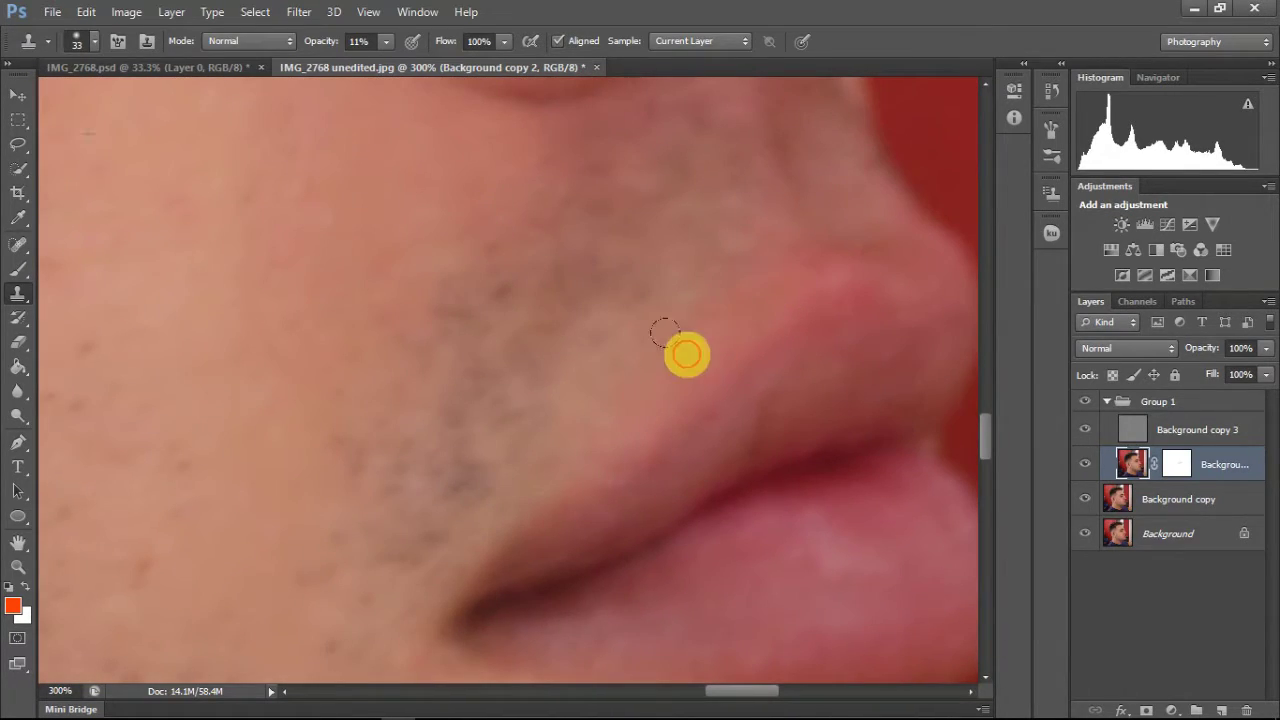
scroll(691, 137, "up", 2)
Zoom to 400% at the lip edge, adjust the clone brush size, and continue over the blotchy stubble.
key("ctrl+plus")
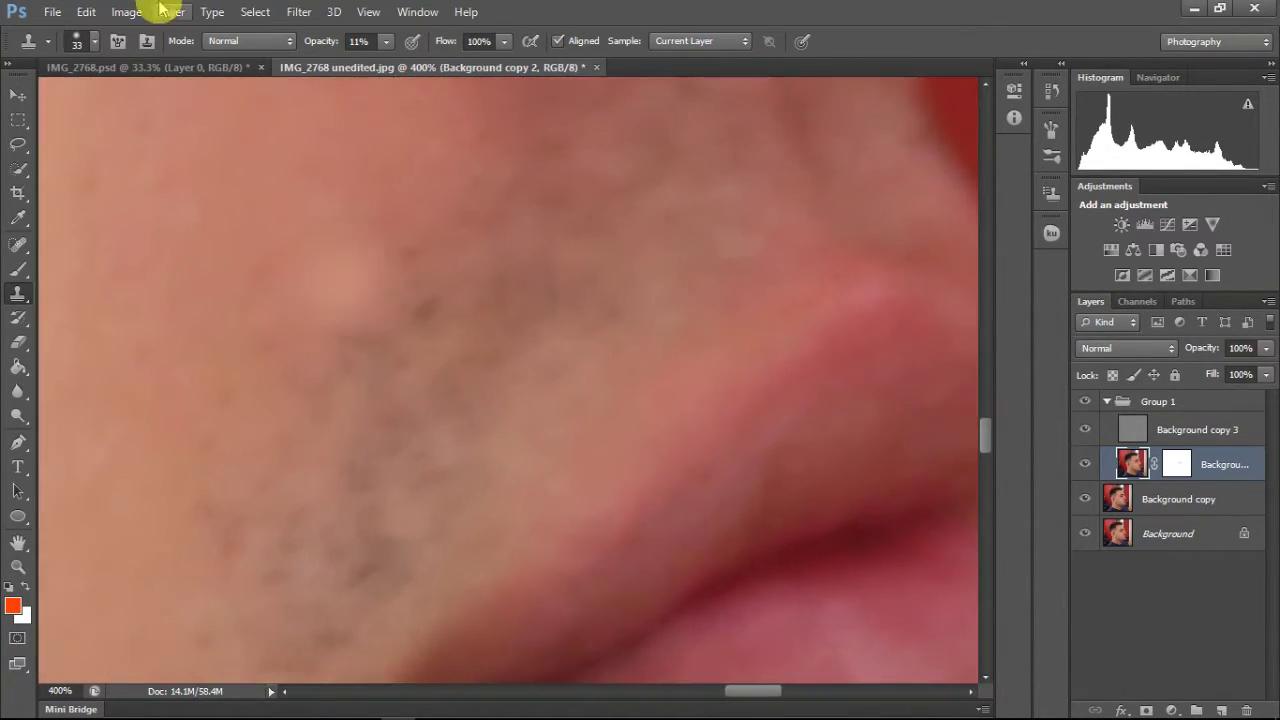
left_click(94, 41)
left_click(763, 319)
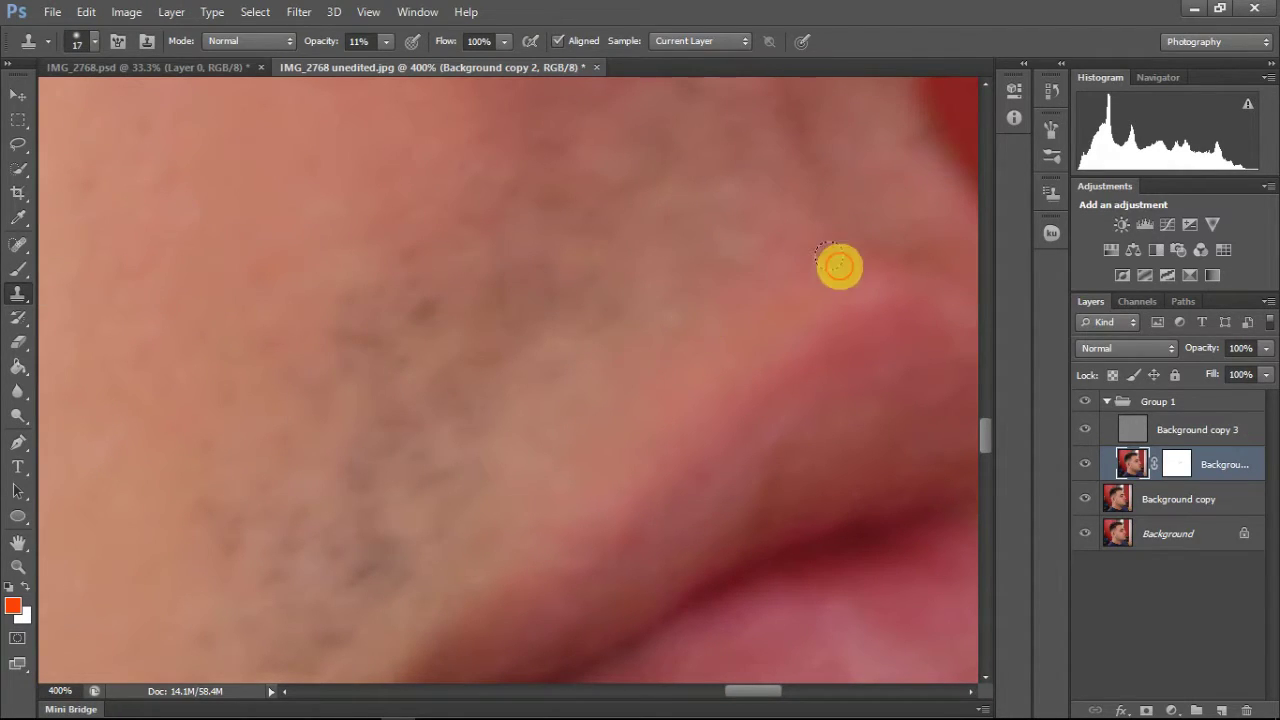
scroll(791, 214, "down", 2)
scroll(680, 260, "down", 1)
scroll(502, 375, "down", 2)
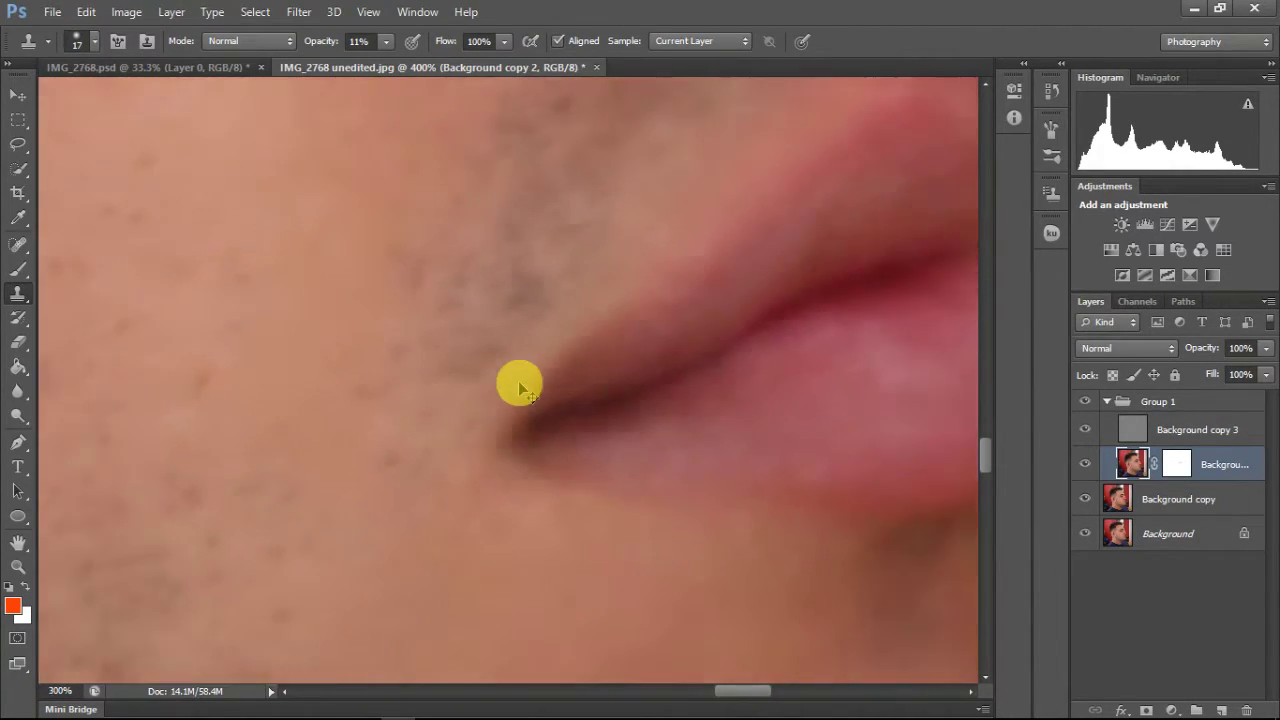
scroll(514, 378, "down", 2)
scroll(480, 430, "down", 2)
scroll(421, 424, "up", 3)
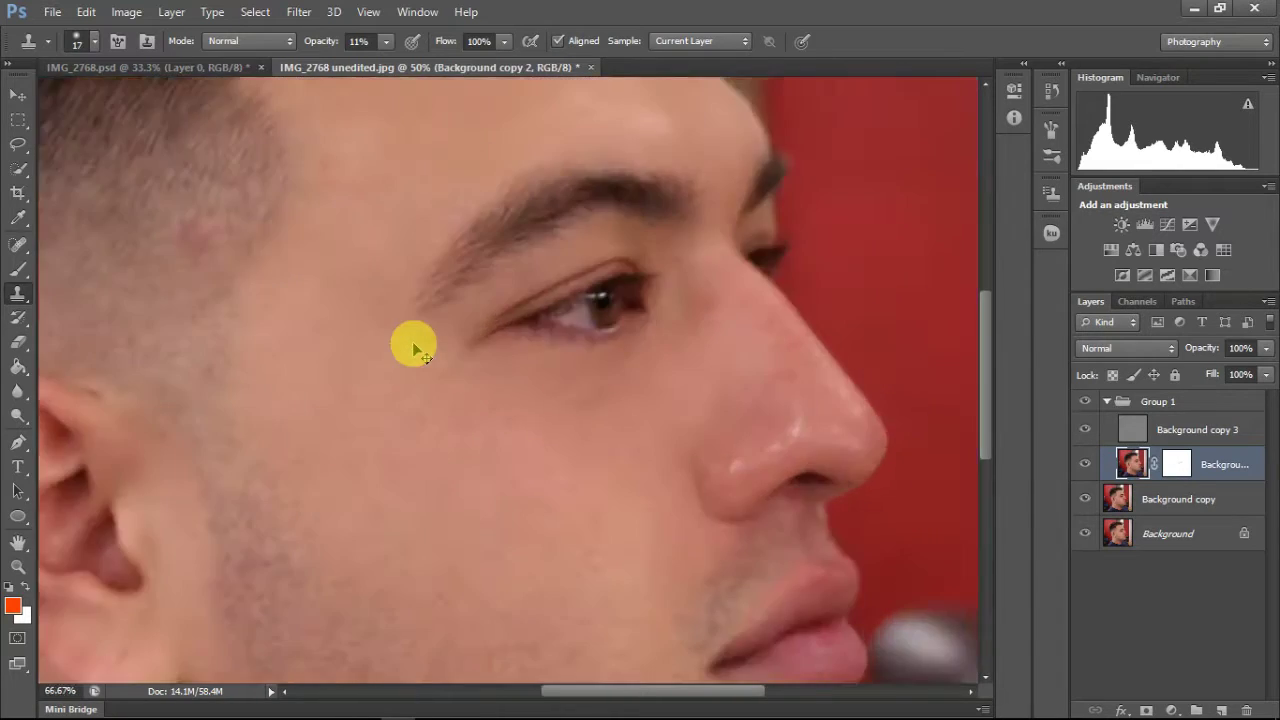
scroll(646, 380, "up", 2)
scroll(692, 467, "up", 1)
scroll(722, 525, "down", 2)
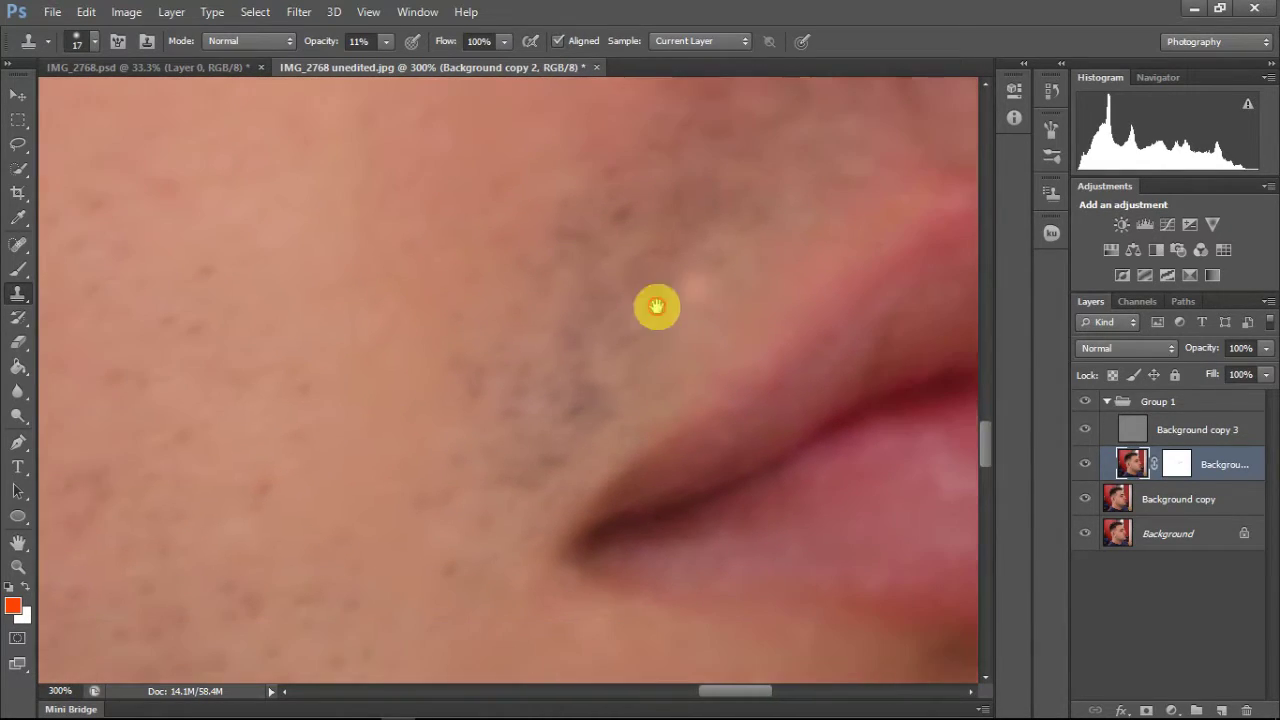
scroll(654, 306, "right", 3)
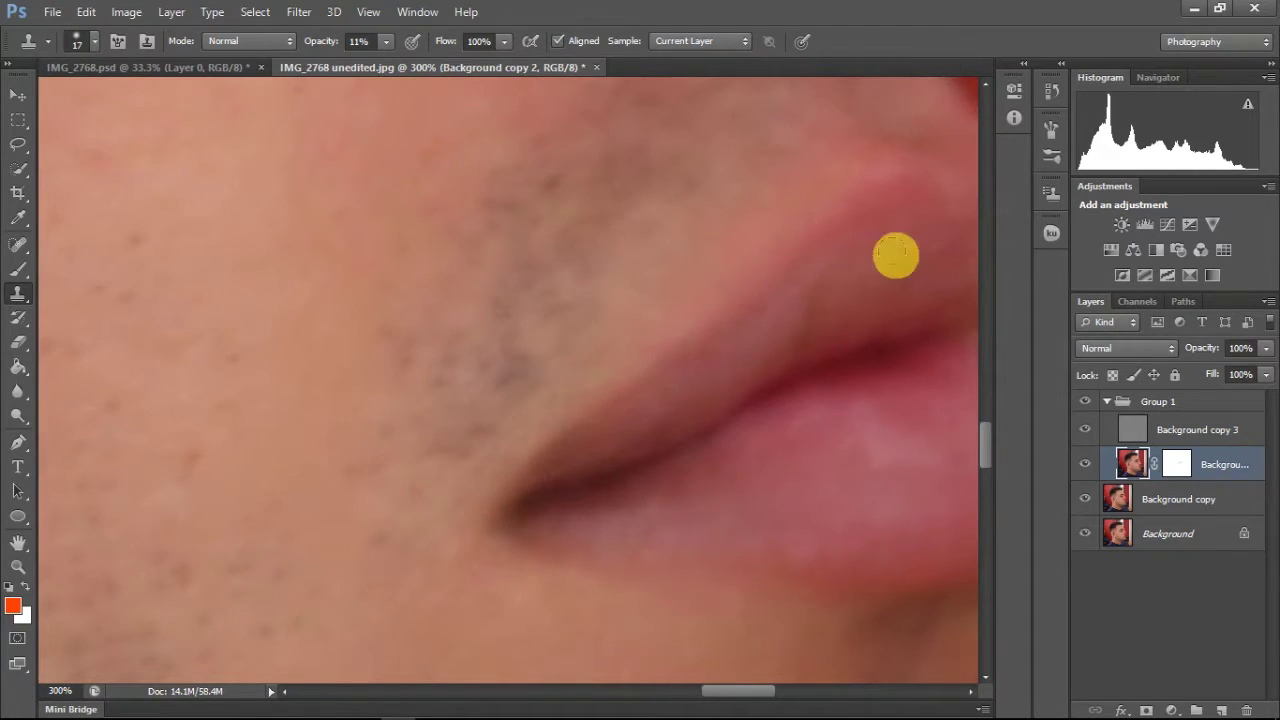
scroll(896, 256, "down", 2)
scroll(414, 294, "down", 2)
scroll(434, 229, "down", 2)
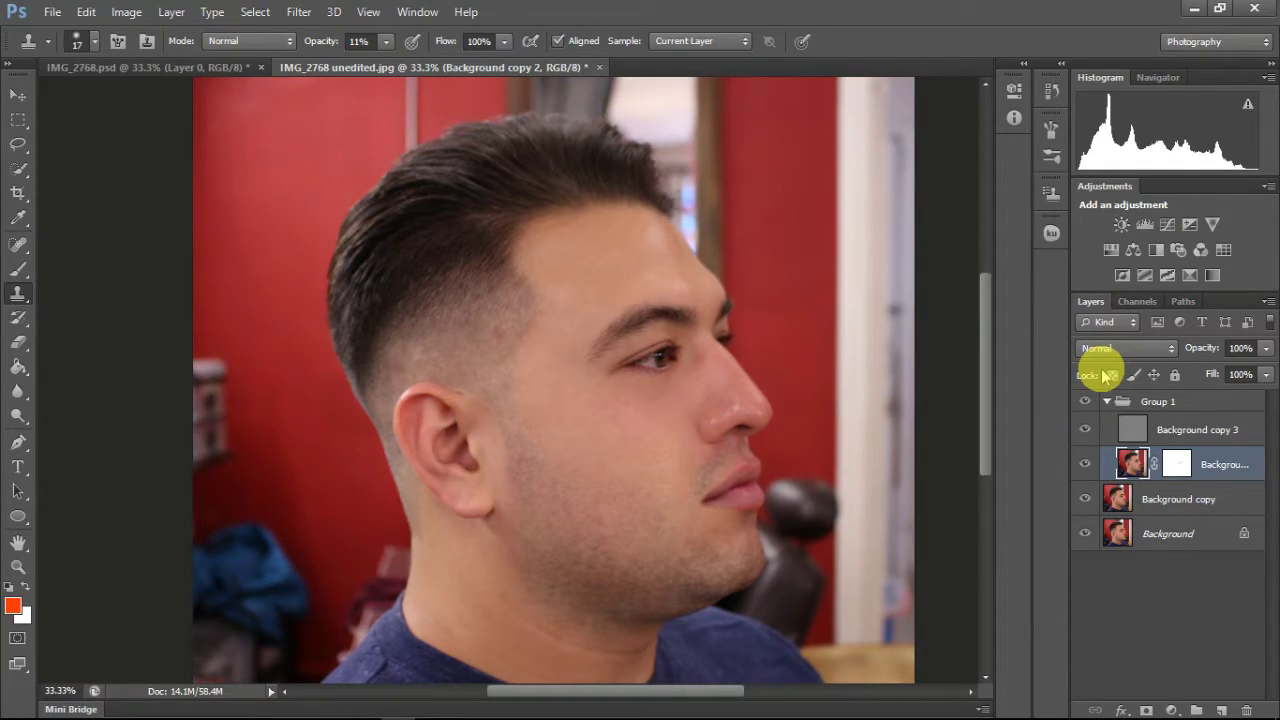
Zoom into the sideburn and clone clean skin over a red spot above the ear.
key("ctrl+plus")
key("ctrl+plus")
key("ctrl+plus")
key("ctrl+plus")
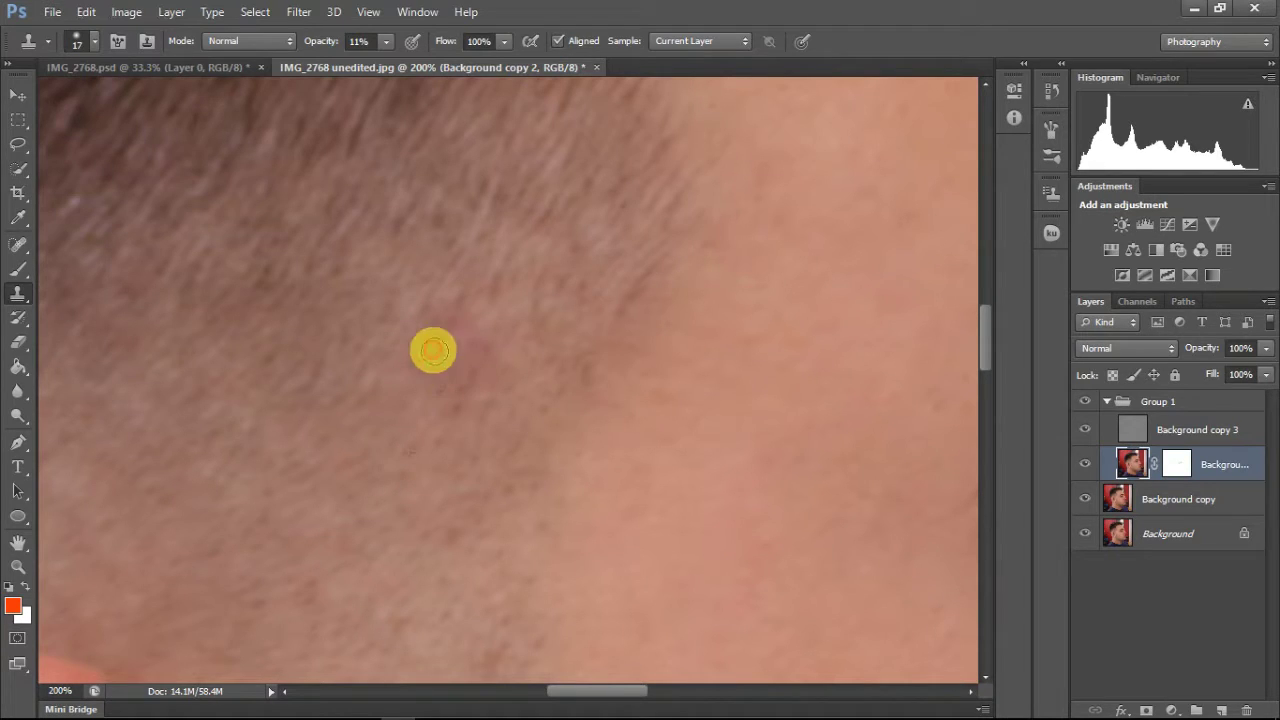
left_click(480, 382)
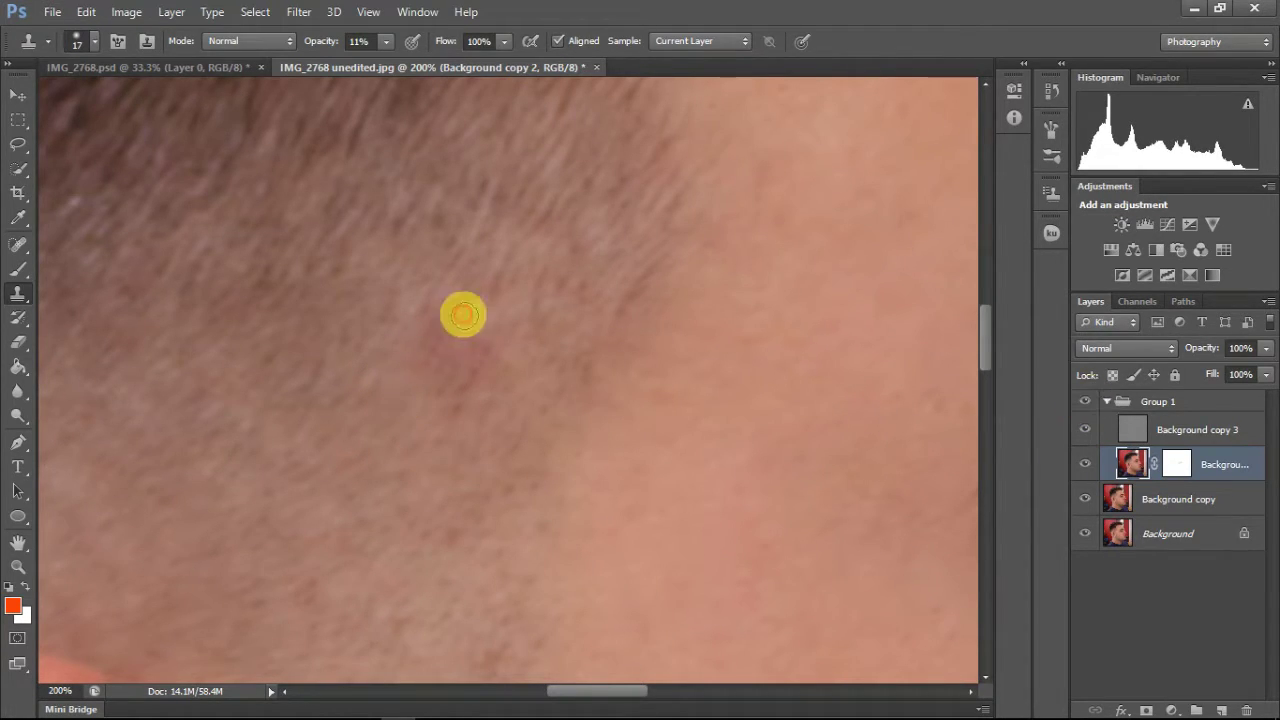
key("ctrl+minus")
key("ctrl+minus")
key("ctrl+plus")
Make Background copy 2 the working layer again, then zoom out to view the whole face.
left_click(1172, 710)
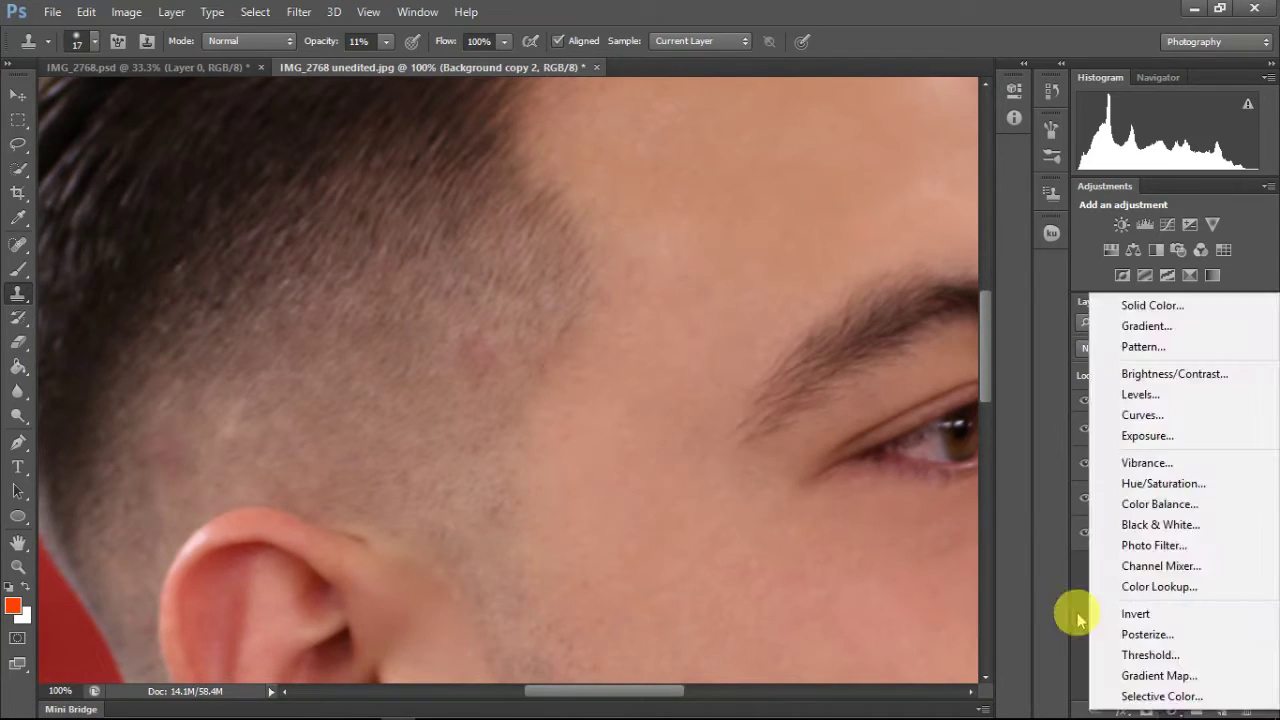
left_click(1078, 620)
key("ctrl+plus")
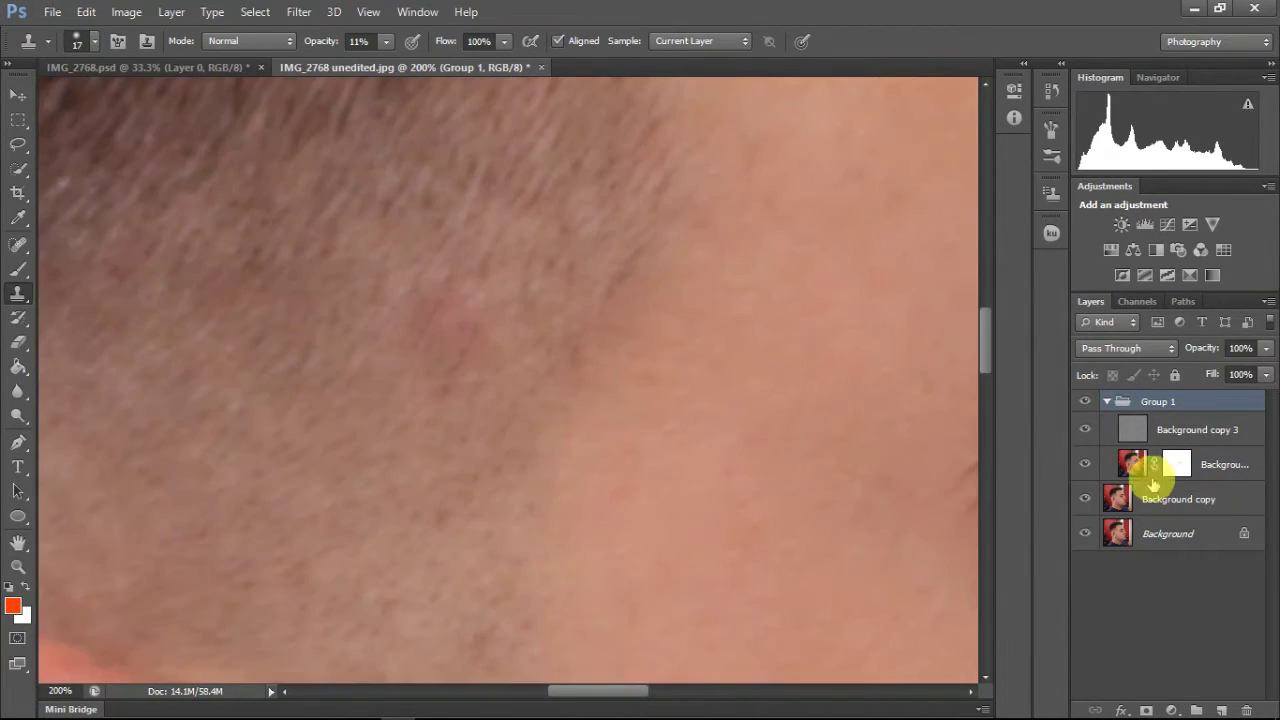
left_click(1152, 481)
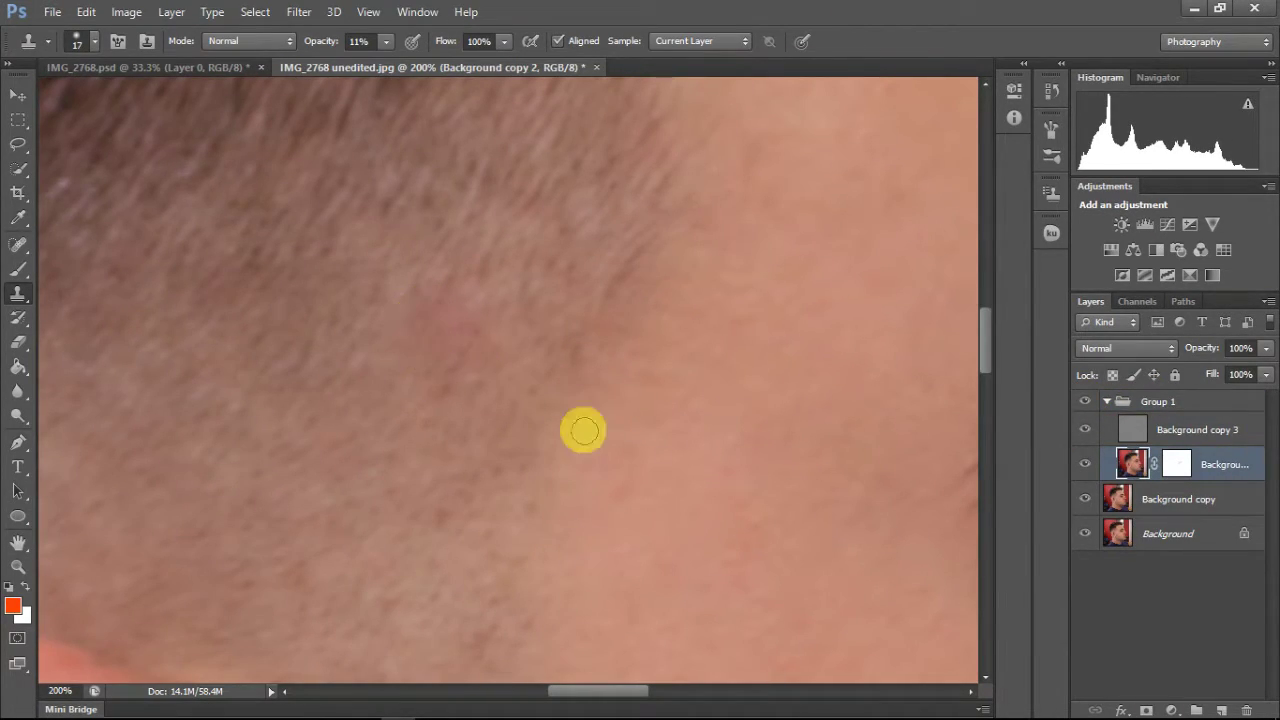
scroll(583, 430, "down", 3)
scroll(737, 380, "left", 3)
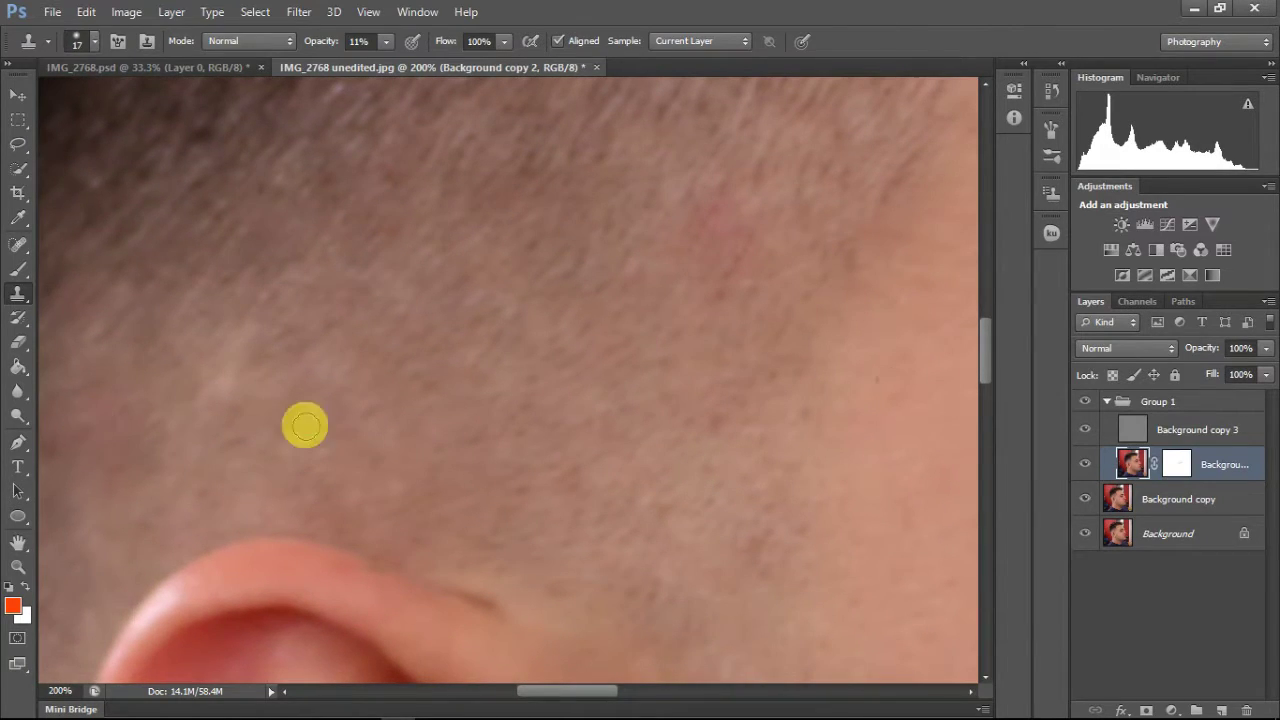
key("ctrl+minus")
key("ctrl+minus")
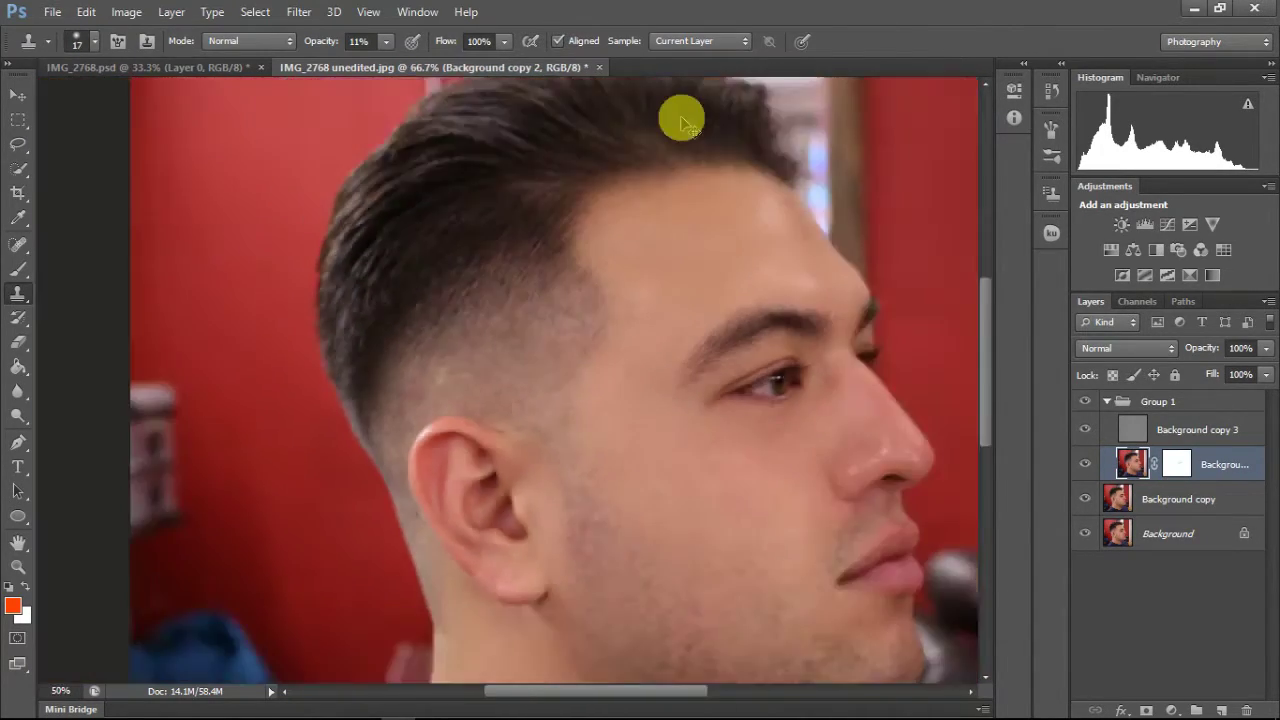
key("ctrl+minus")
key("ctrl+minus")
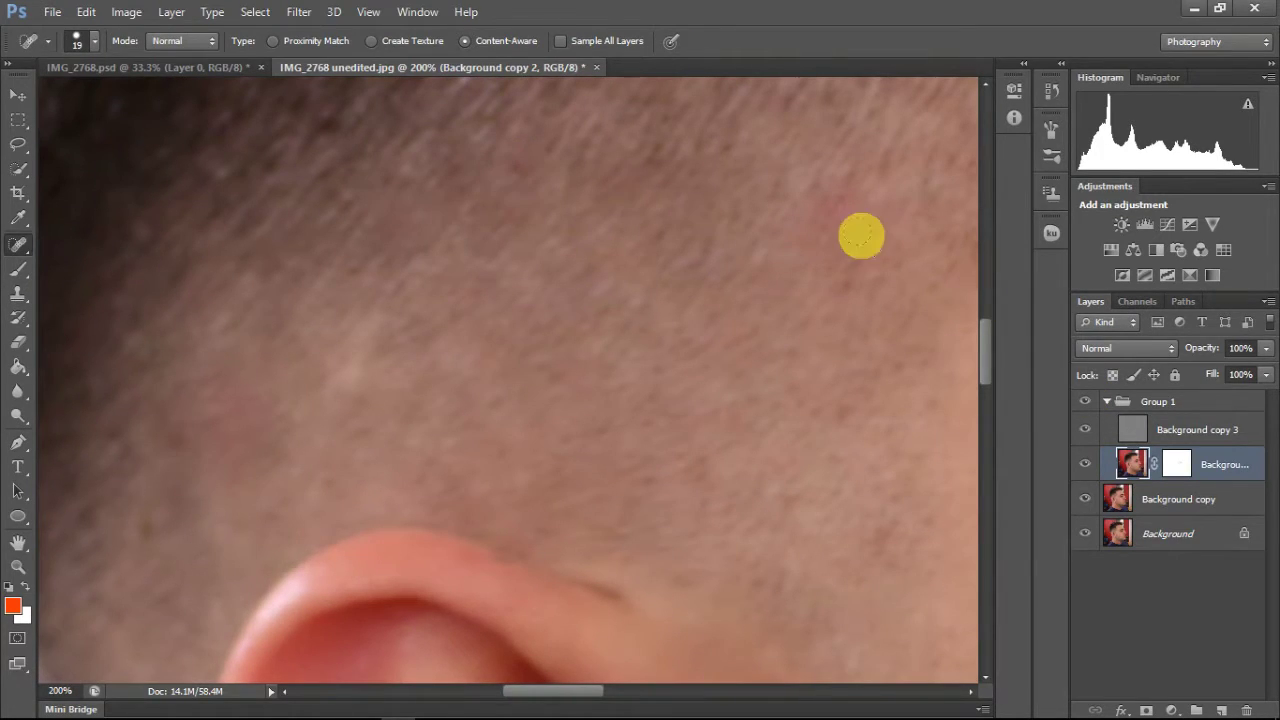
key("ctrl+minus")
key("ctrl+minus")
key("ctrl+minus")
key("ctrl+minus")
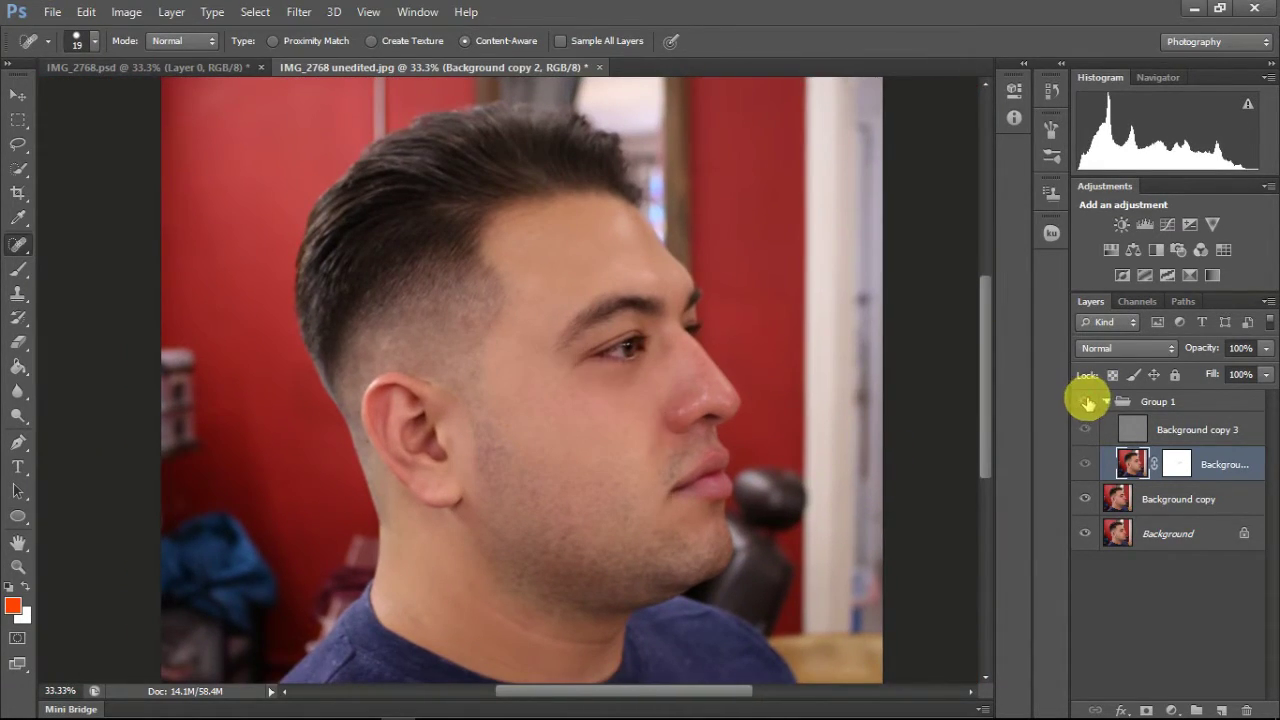
Show Group 1 and add a Curves layer, raising RGB to brighten and lowering the Red curve.
left_click(1085, 405)
left_click(1172, 710)
left_click(1114, 366)
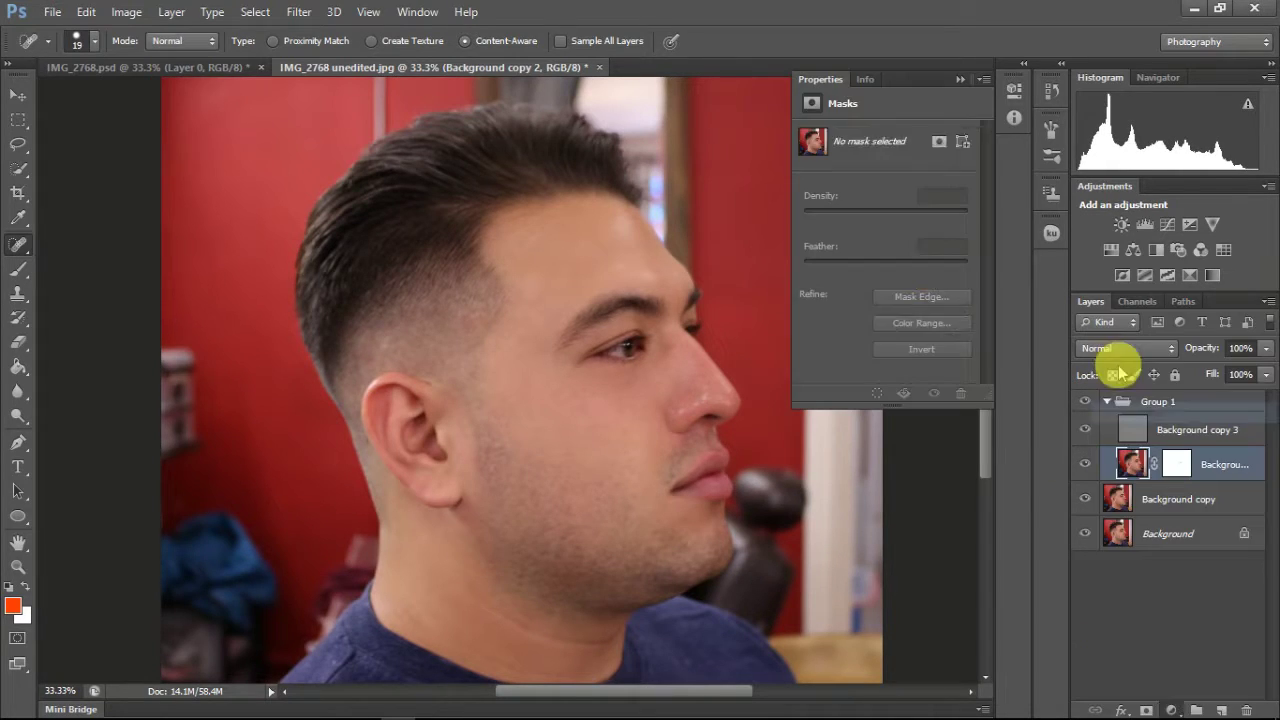
left_click_drag(891, 252, 898, 234)
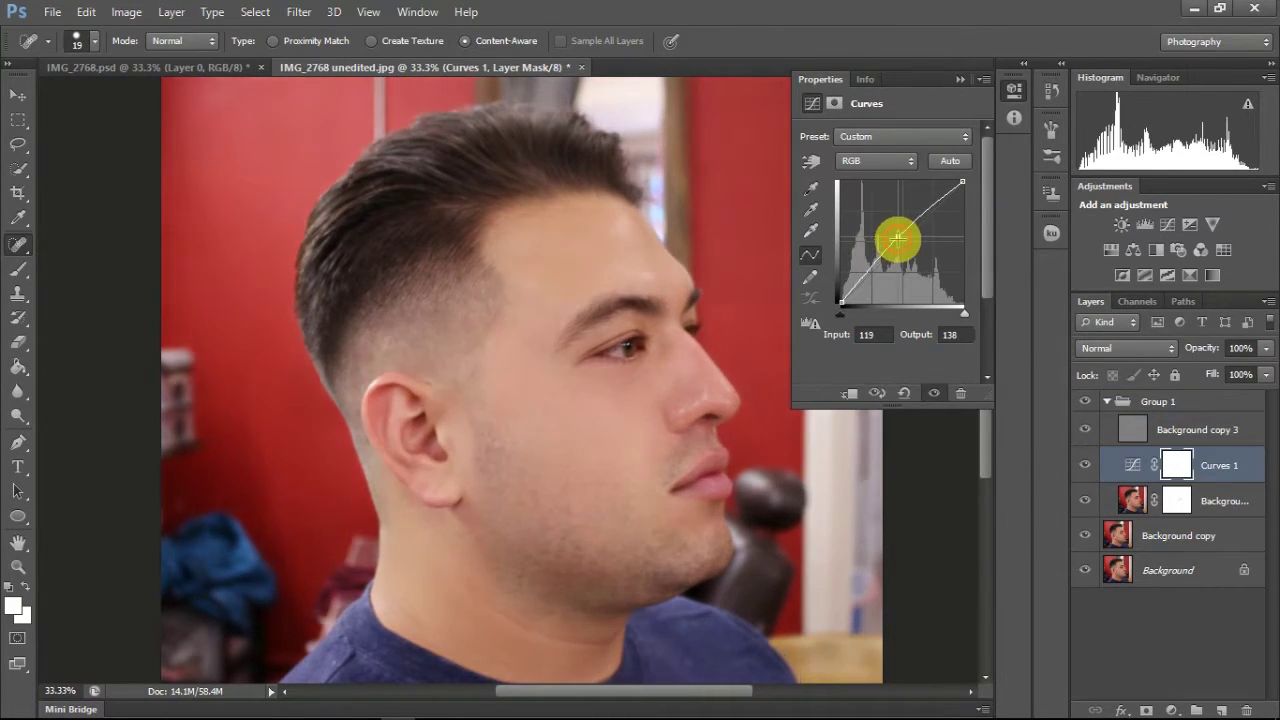
left_click(898, 161)
left_click(878, 179)
left_click_drag(903, 229, 910, 244)
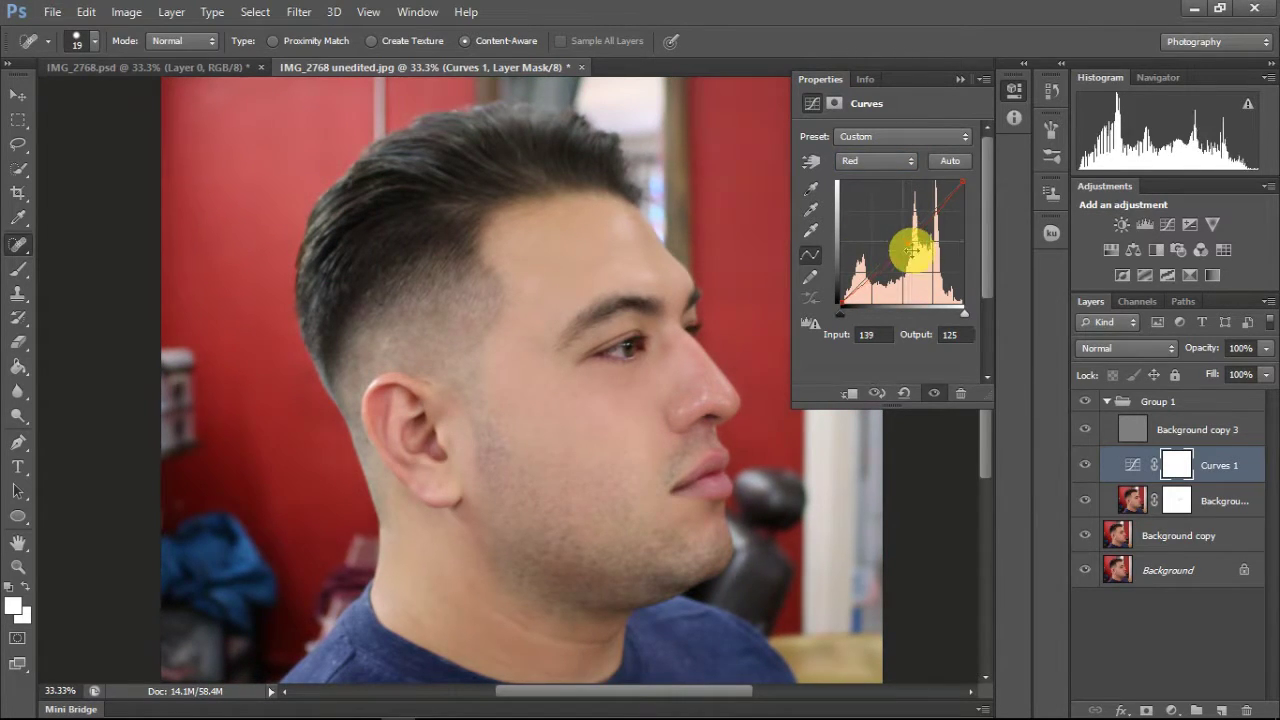
left_click(903, 158)
left_click(880, 200)
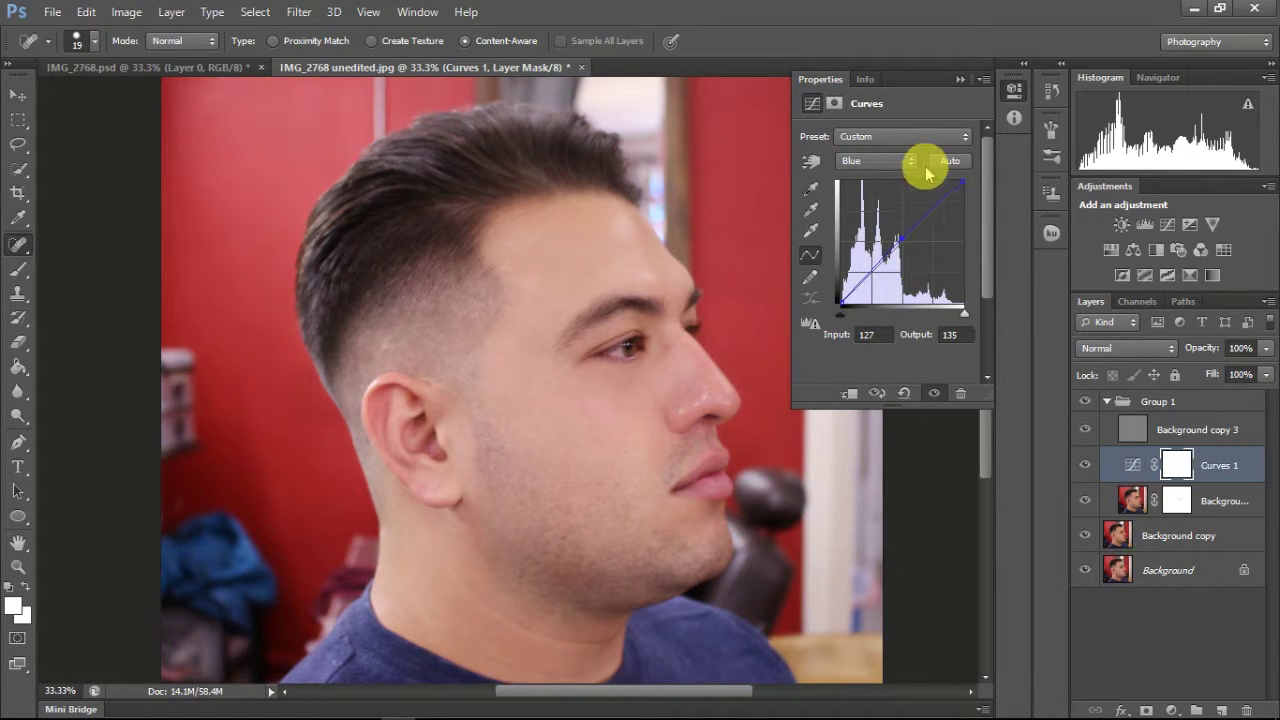
left_click(960, 79)
Add a Selective Color layer setting Reds to Cyan +66 and Black -22.
left_click(1172, 711)
left_click(1150, 703)
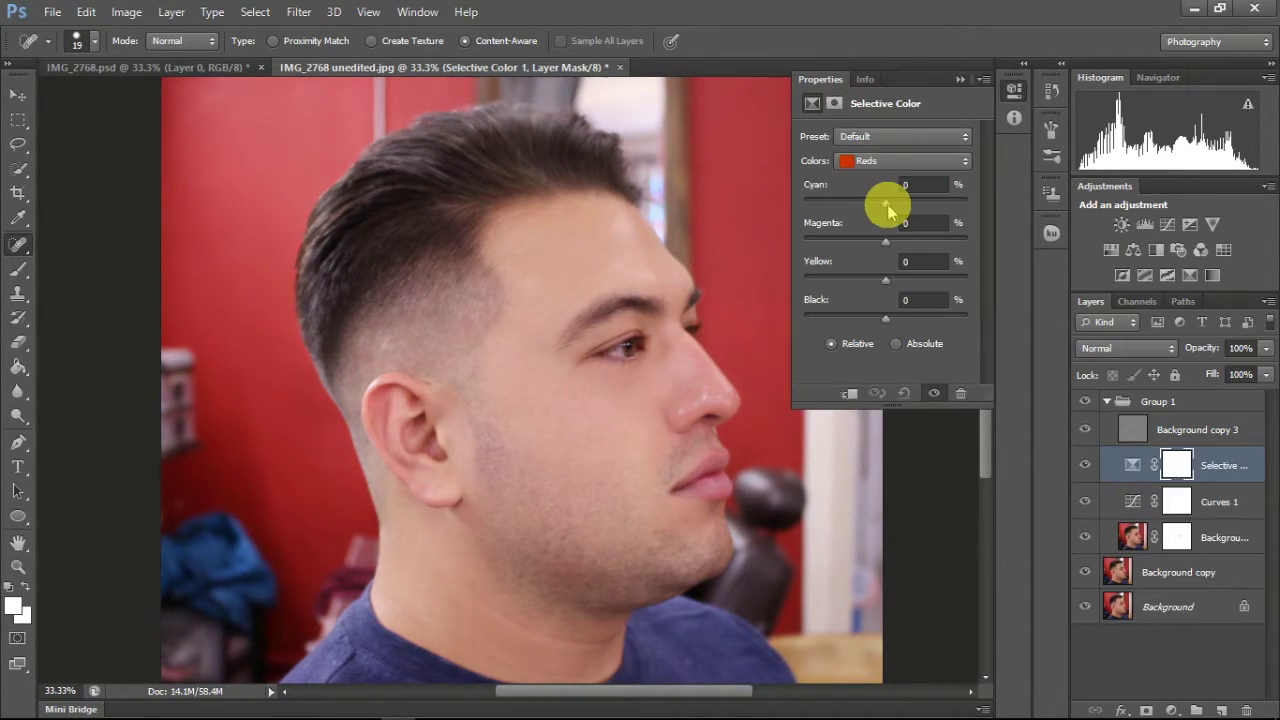
left_click_drag(886, 318, 865, 316)
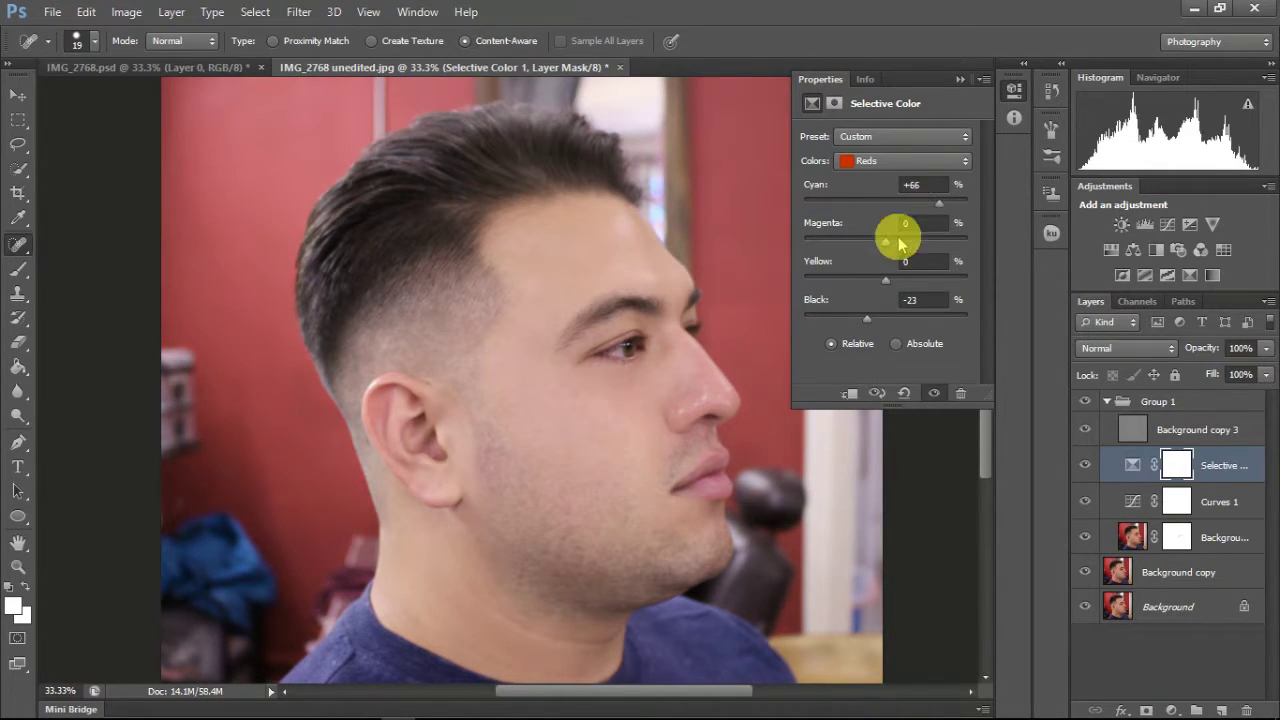
left_click_drag(886, 241, 881, 241)
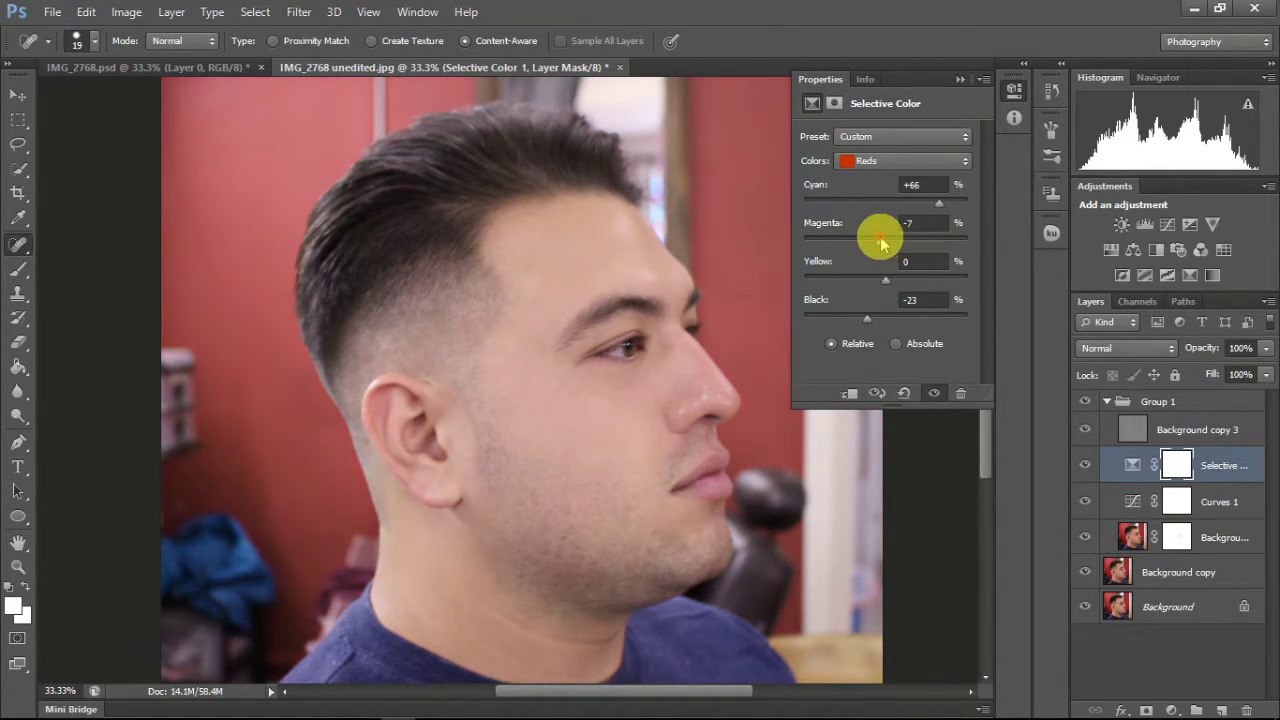
left_click(959, 79)
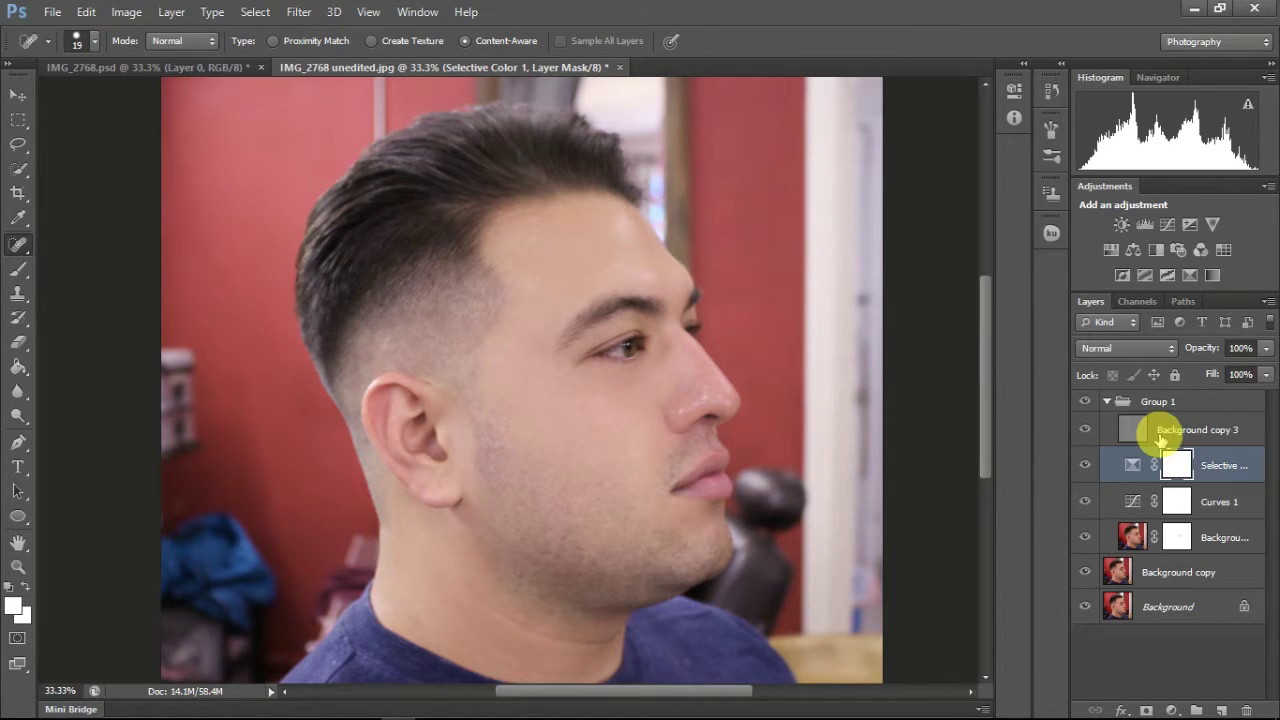
Invert the Selective Color mask and set the Brush to size 246 at 67% opacity.
key("alt+space")
key("ctrl+i")
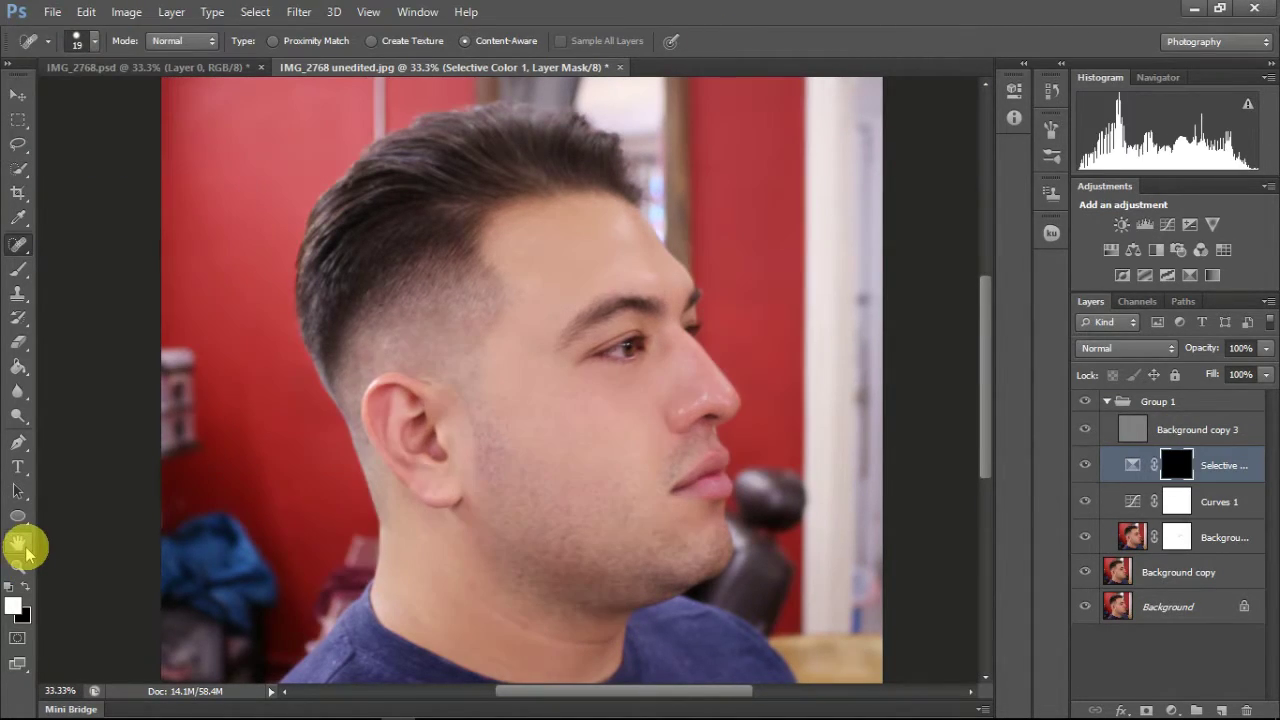
left_click(18, 270)
left_click(95, 41)
double_click(114, 180)
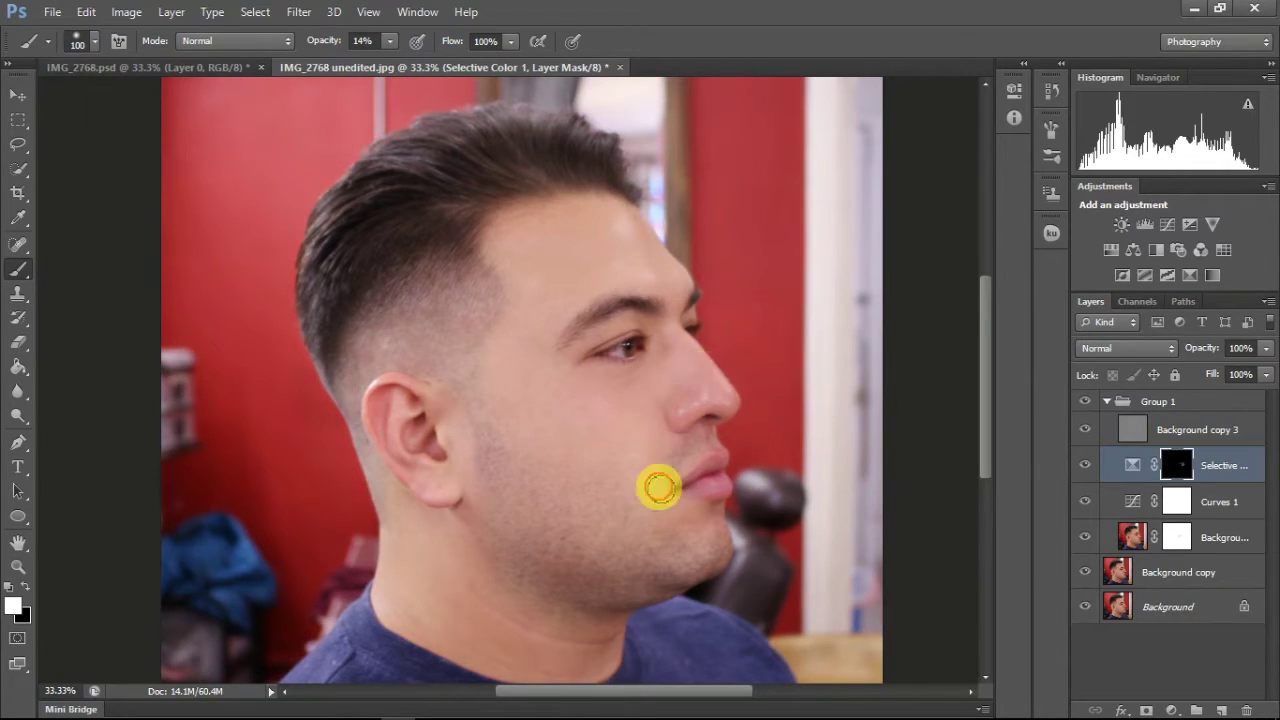
key("6")
key("7")
left_click(95, 41)
left_click_drag(140, 106, 183, 106)
key("Return")
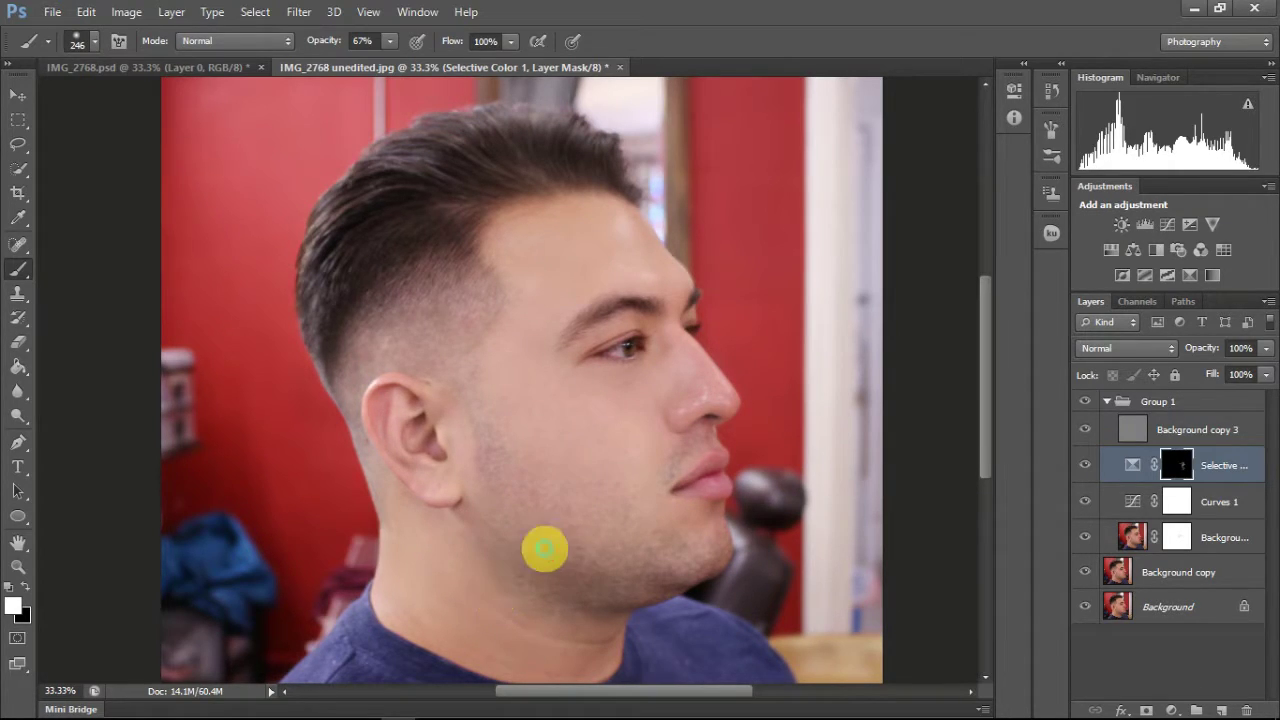
Paint white over the face, then switch to black with a 56 px brush.
left_click_drag(706, 251, 695, 399)
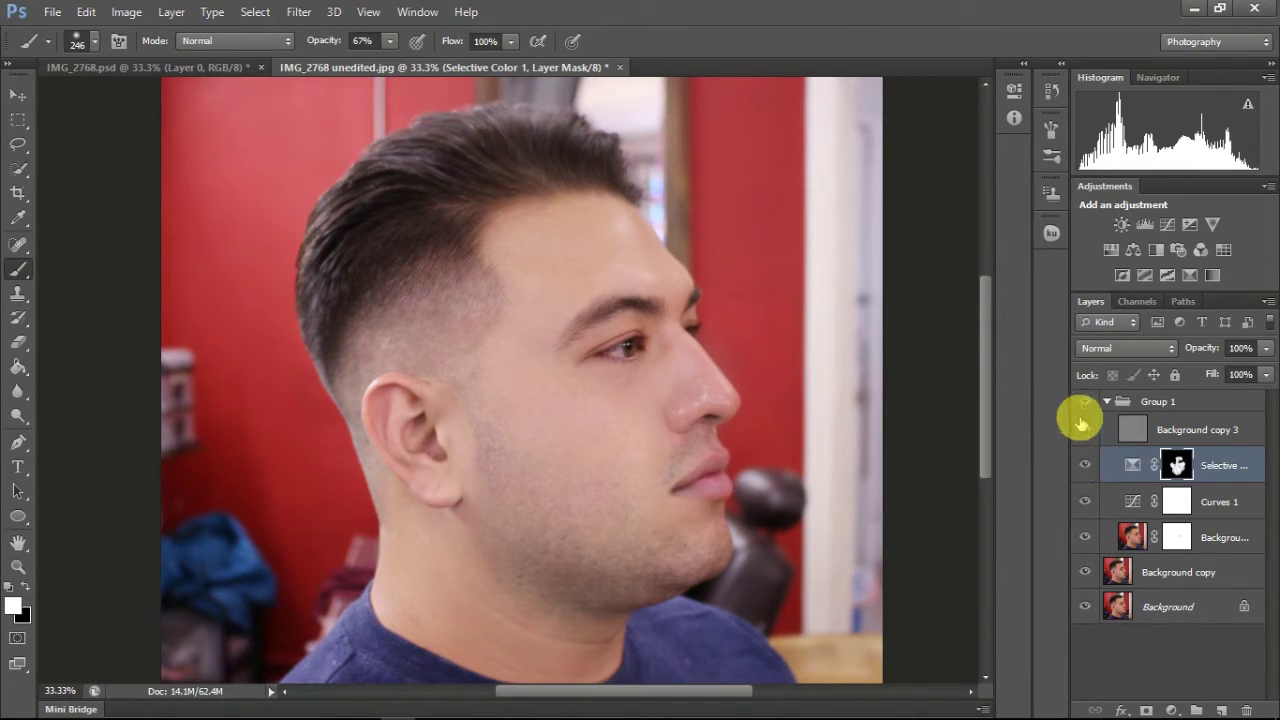
left_click(26, 587)
left_click(92, 40)
left_click_drag(120, 78, 80, 99)
Collapse the retouching group, zoom out, and toggle it off and on to compare.
key("Return")
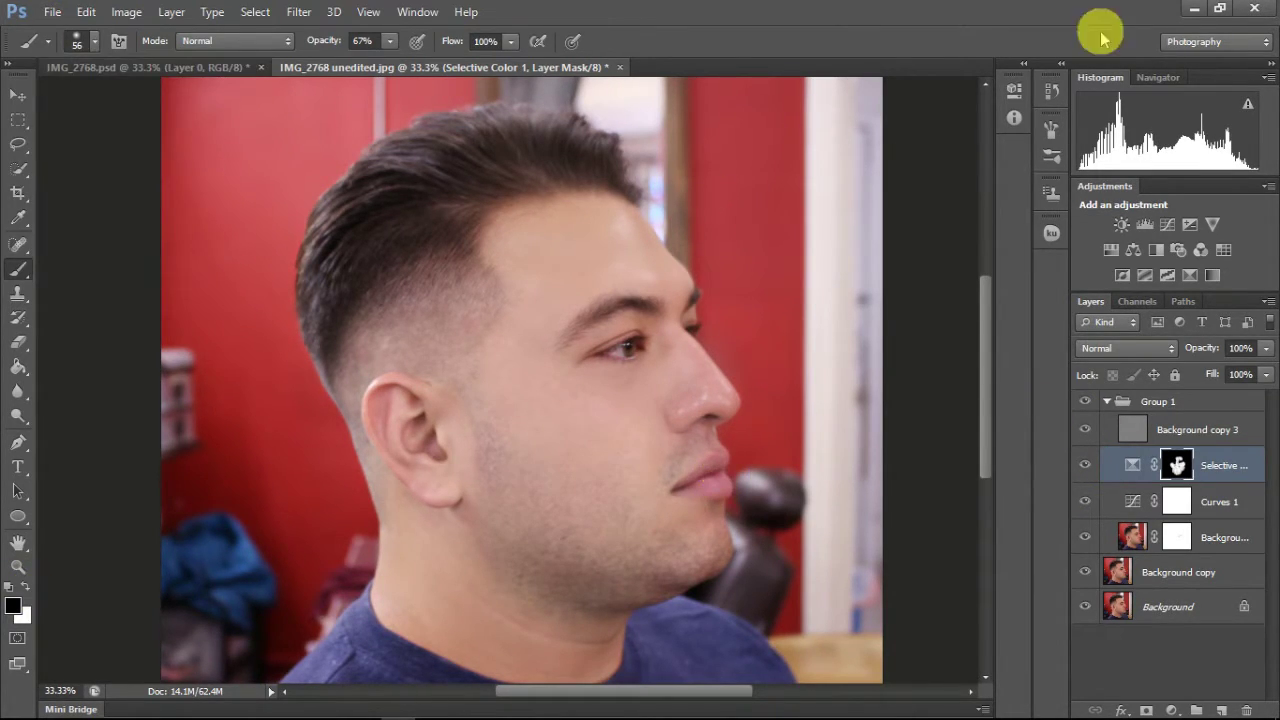
scroll(563, 371, "up", 1)
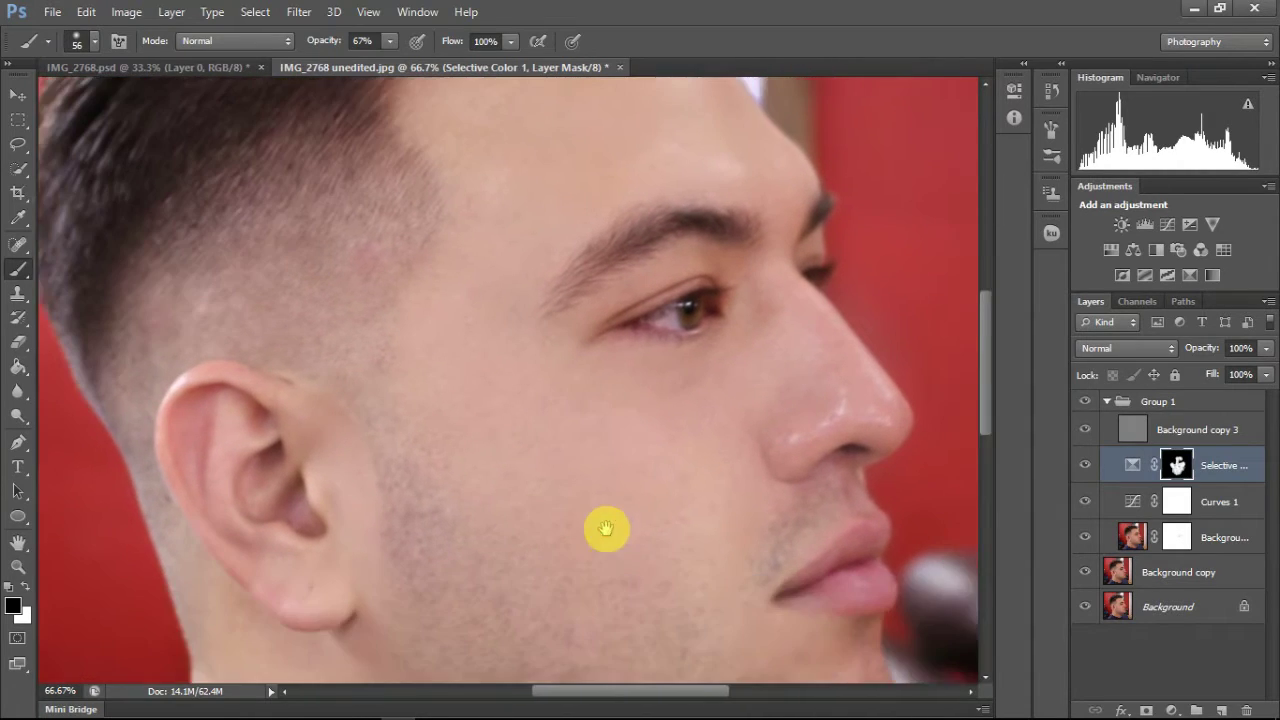
scroll(620, 400, "up", 1)
left_click(1172, 710)
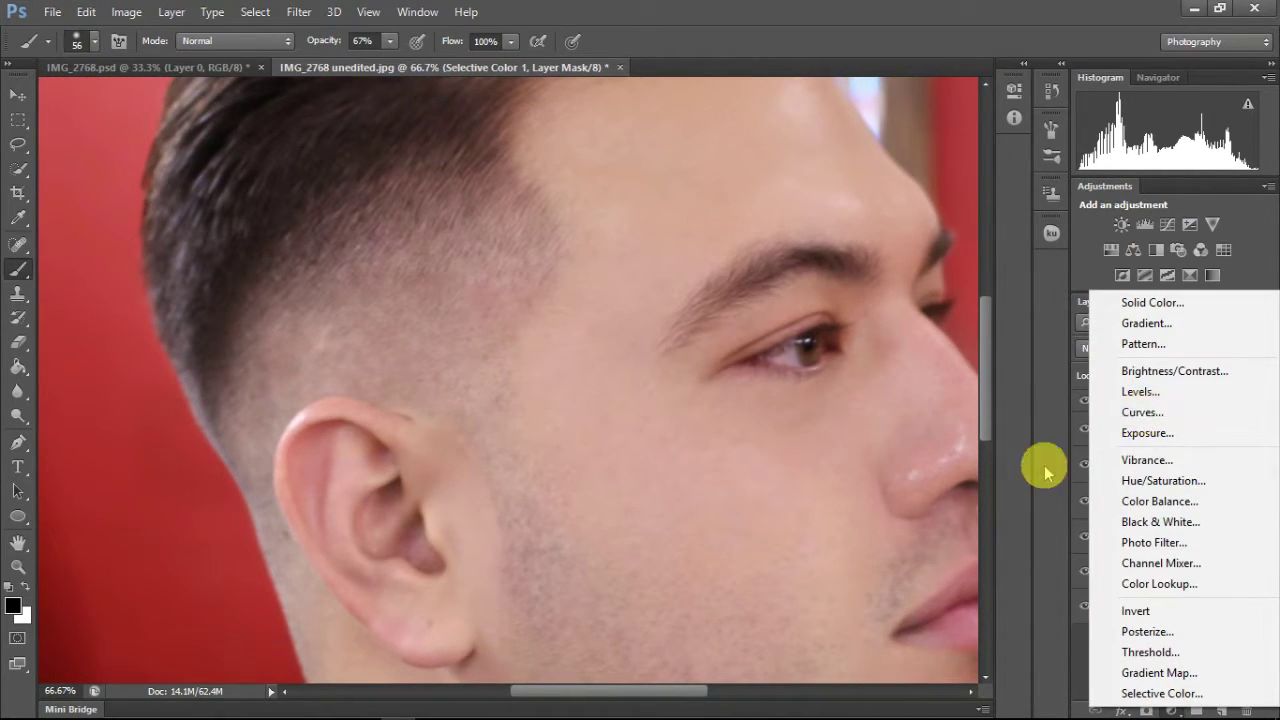
left_click(1044, 466)
left_click(1107, 401)
key("ctrl+minus")
key("ctrl+minus")
key("ctrl+minus")
left_click(1085, 401)
left_click(1085, 401)
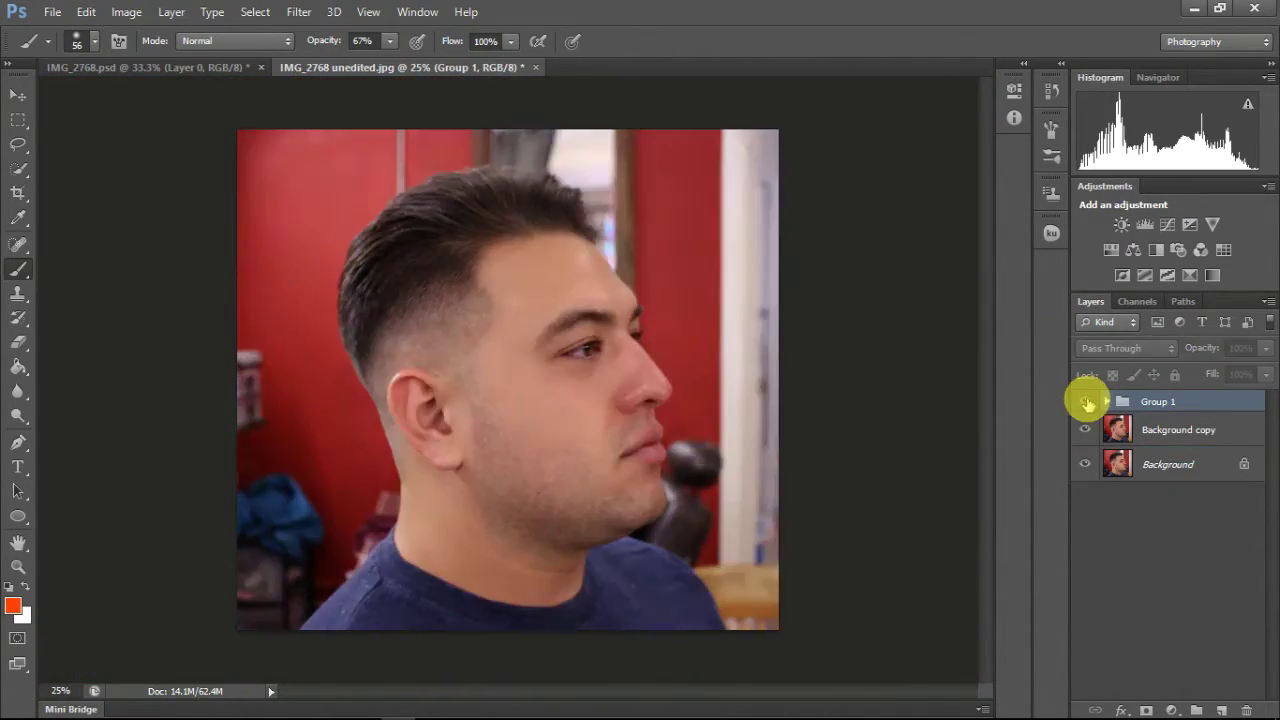
left_click(1085, 430)
Move Background copy into Group 1 and toggle the group repeatedly to compare before and after.
left_click(1107, 401)
left_click(1107, 401)
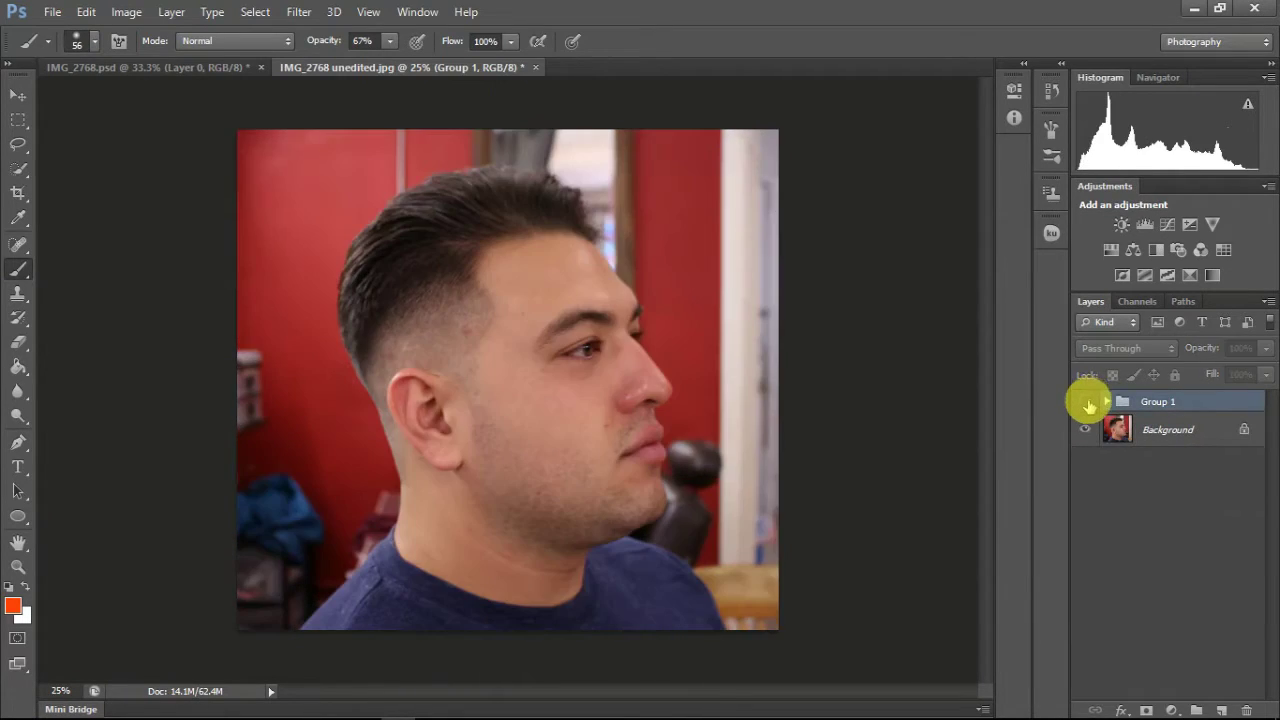
key("ctrl+plus")
key("ctrl+plus")
left_click(1085, 401)
double_click(1085, 401)
double_click(1085, 401)
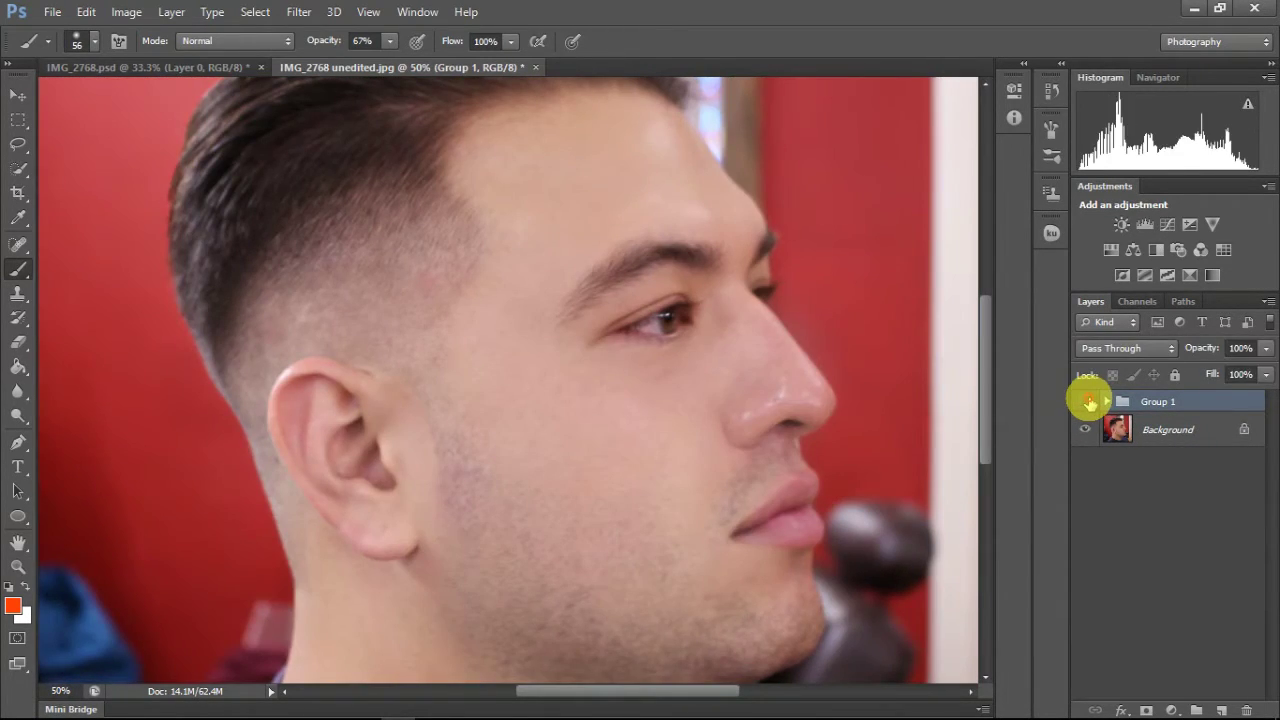
double_click(1085, 401)
Zoom in on the cheek, expand Group 1, and toggle one retouching layer to check it.
key("ctrl+plus")
left_click_drag(748, 464, 754, 311)
double_click(1085, 401)
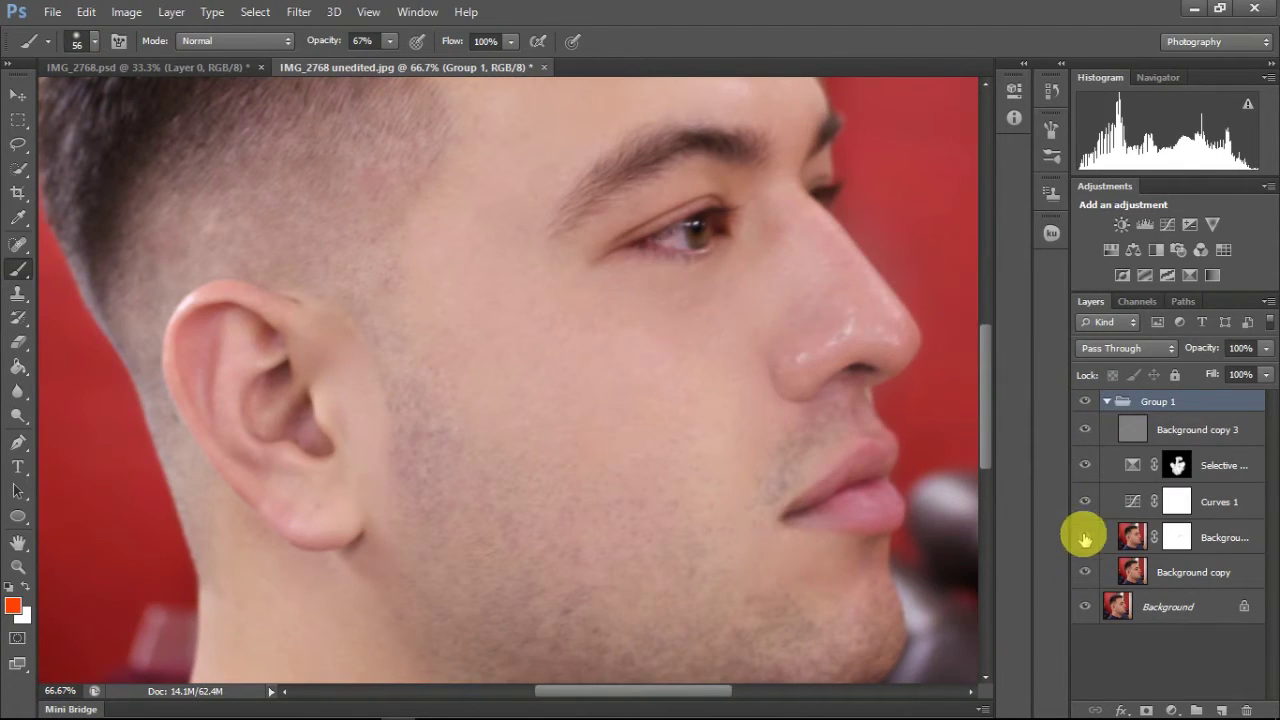
left_click(1085, 539)
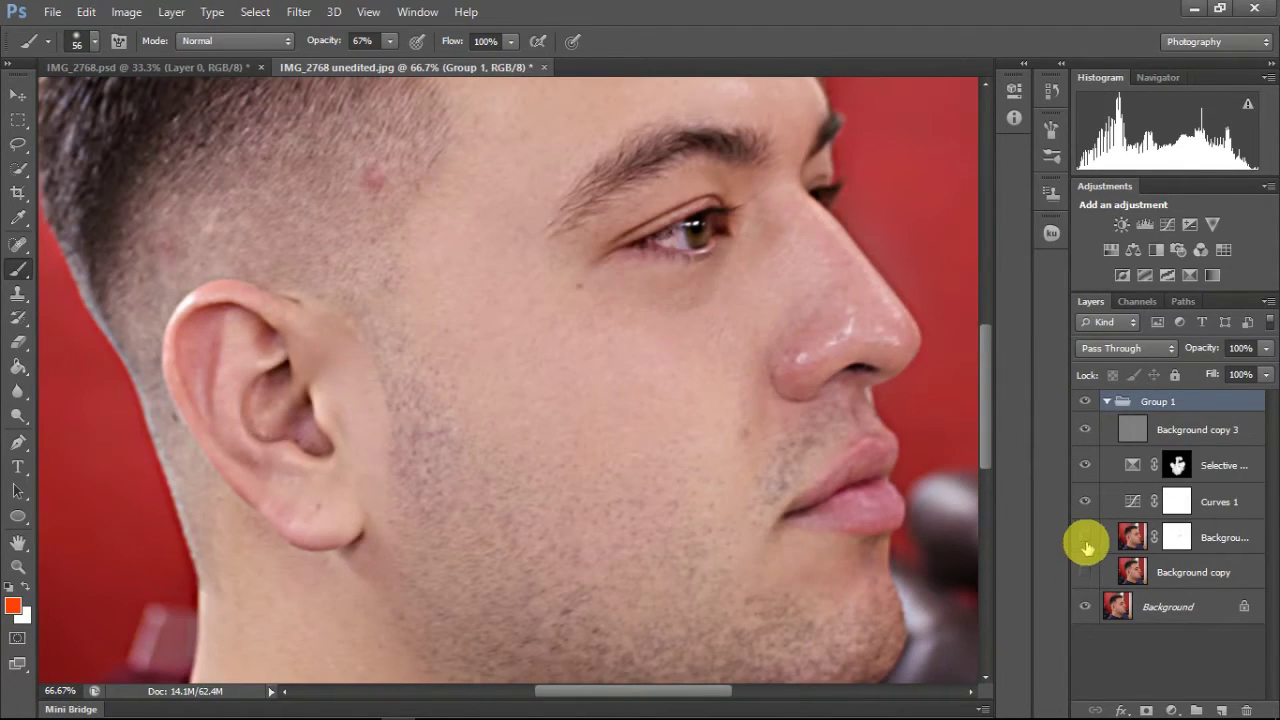
left_click(1080, 540)
key("ctrl+minus")
key("ctrl+minus")
key("ctrl+minus")
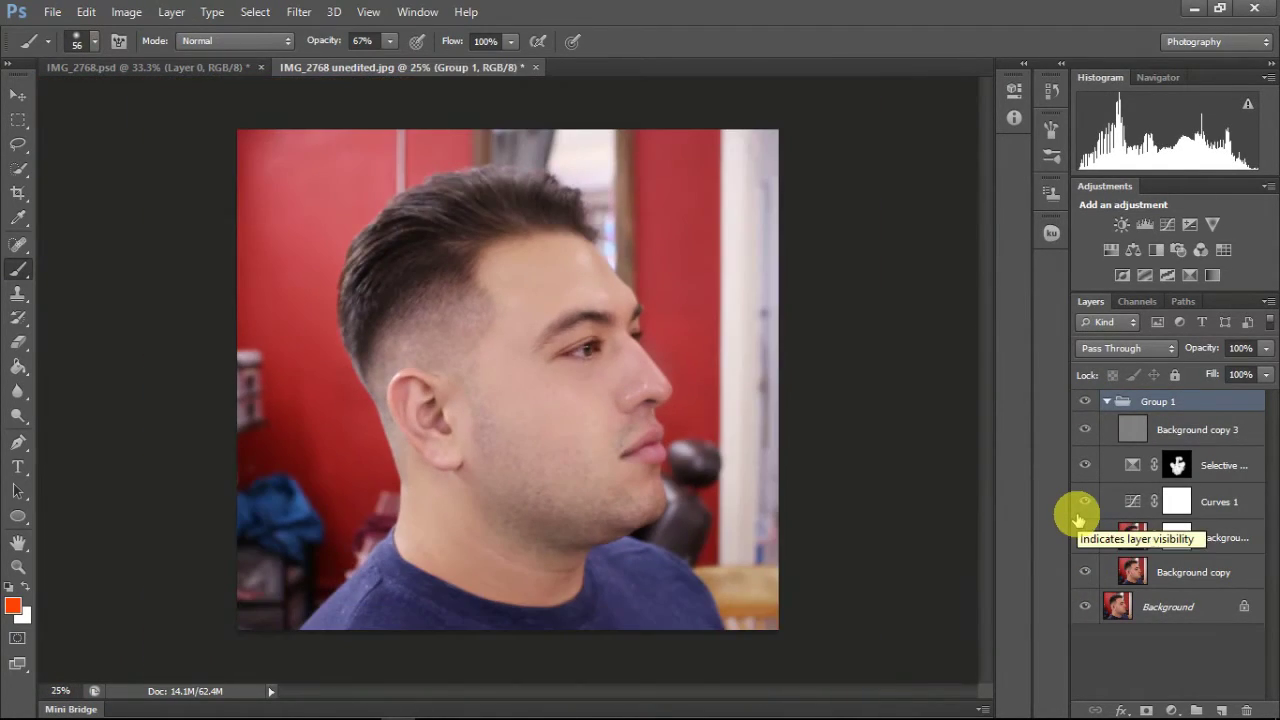
Add a Selective Color layer: Reds cyan -18, magenta slightly up; Blues more cyan and black.
left_click(1171, 710)
left_click(1138, 686)
mouse_move(885, 203)
left_mouse_down()
mouse_move(907, 203)
mouse_move(870, 203)
left_mouse_up()
left_click_drag(885, 241, 897, 246)
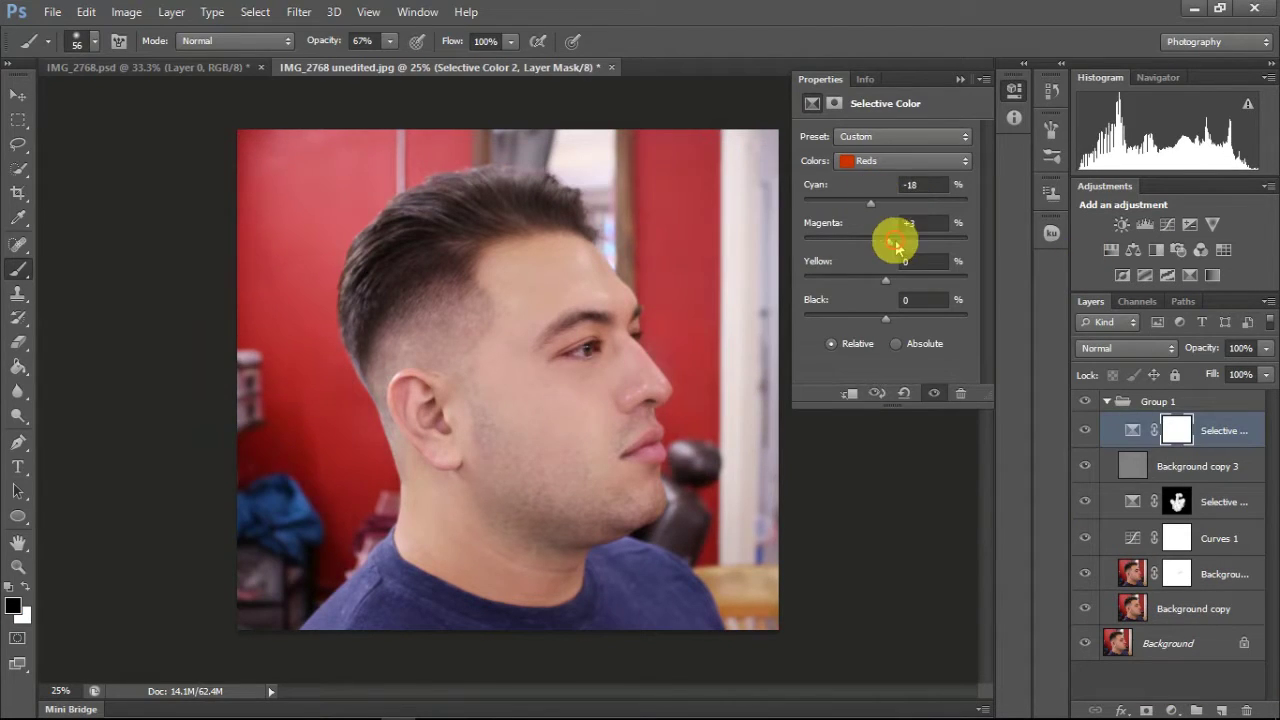
left_click_drag(885, 318, 900, 318)
left_click(903, 160)
left_click(870, 224)
left_click_drag(885, 203, 905, 203)
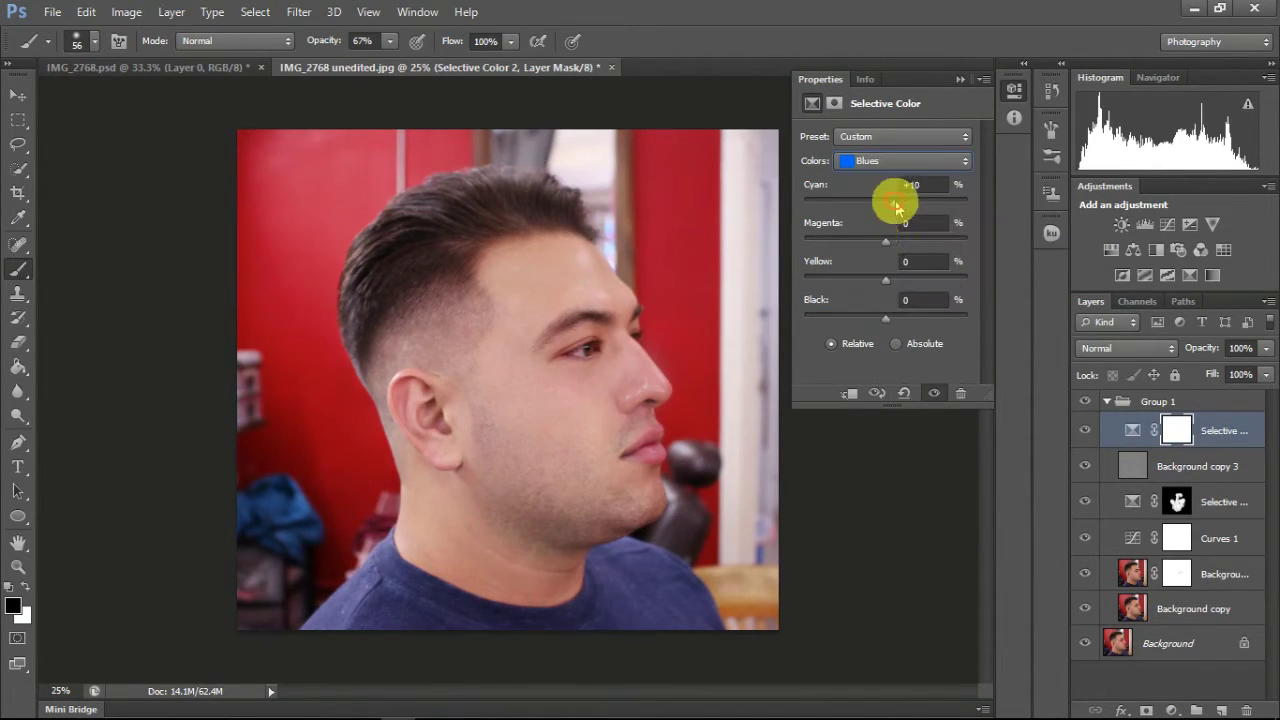
left_click_drag(885, 318, 903, 318)
left_click(960, 79)
Invert the new mask and paint at full opacity so it affects only the backdrop.
key("ctrl+i")
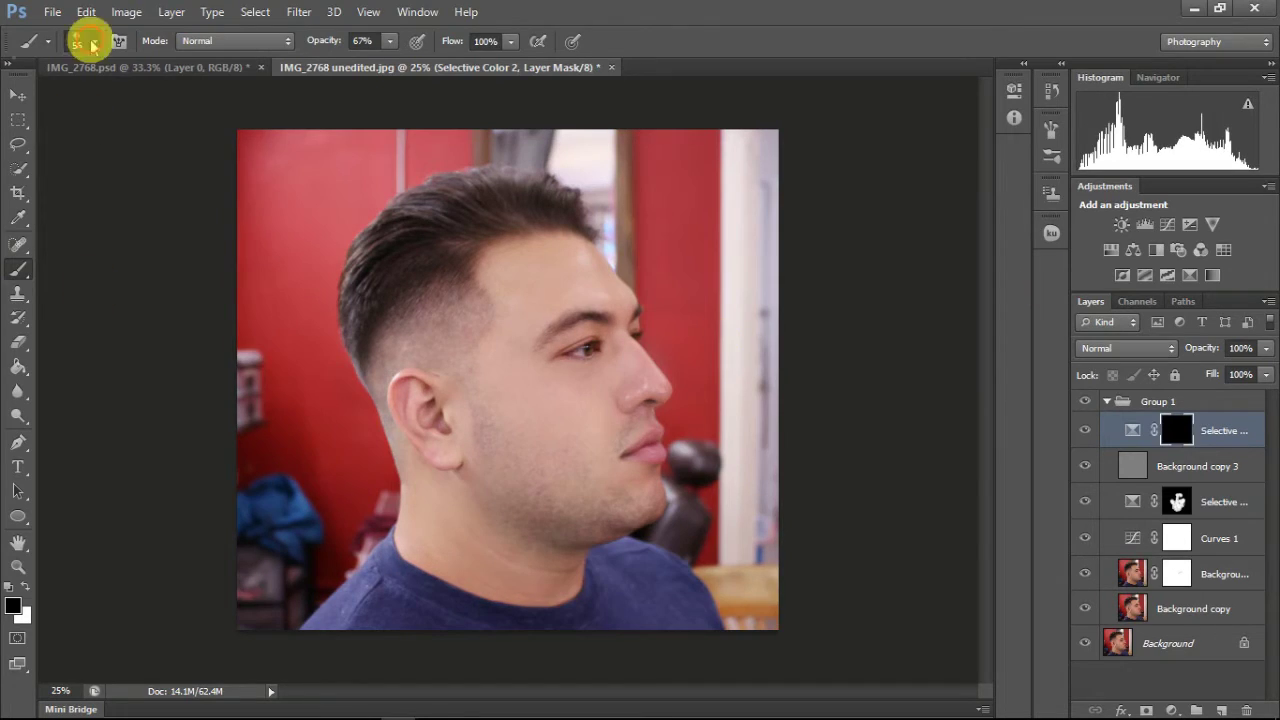
left_click(92, 40)
key("Return")
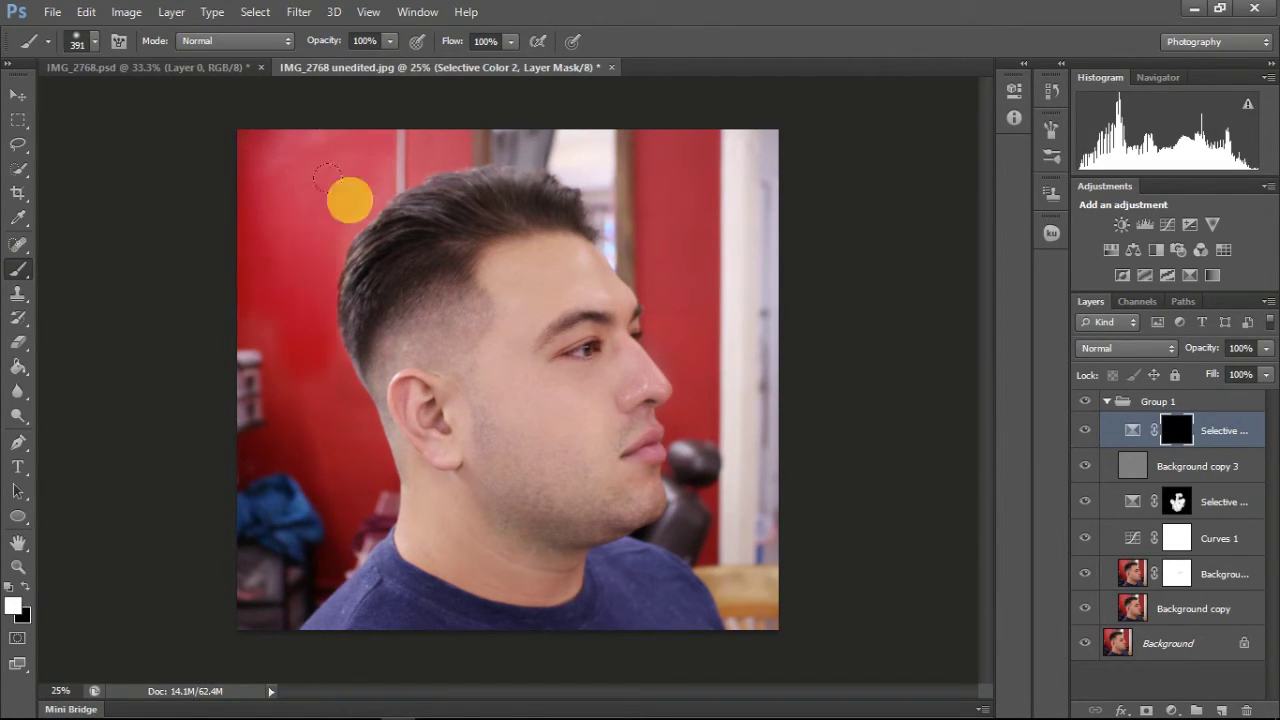
key("x")
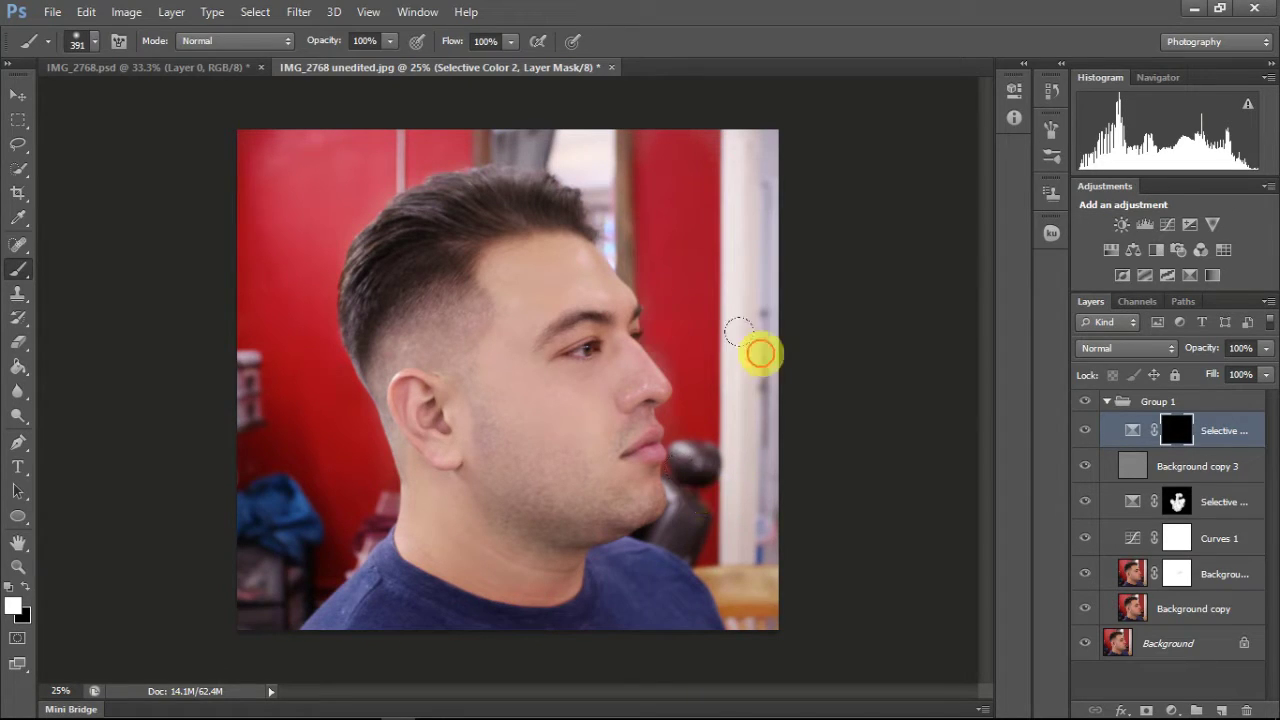
key("ctrl+plus")
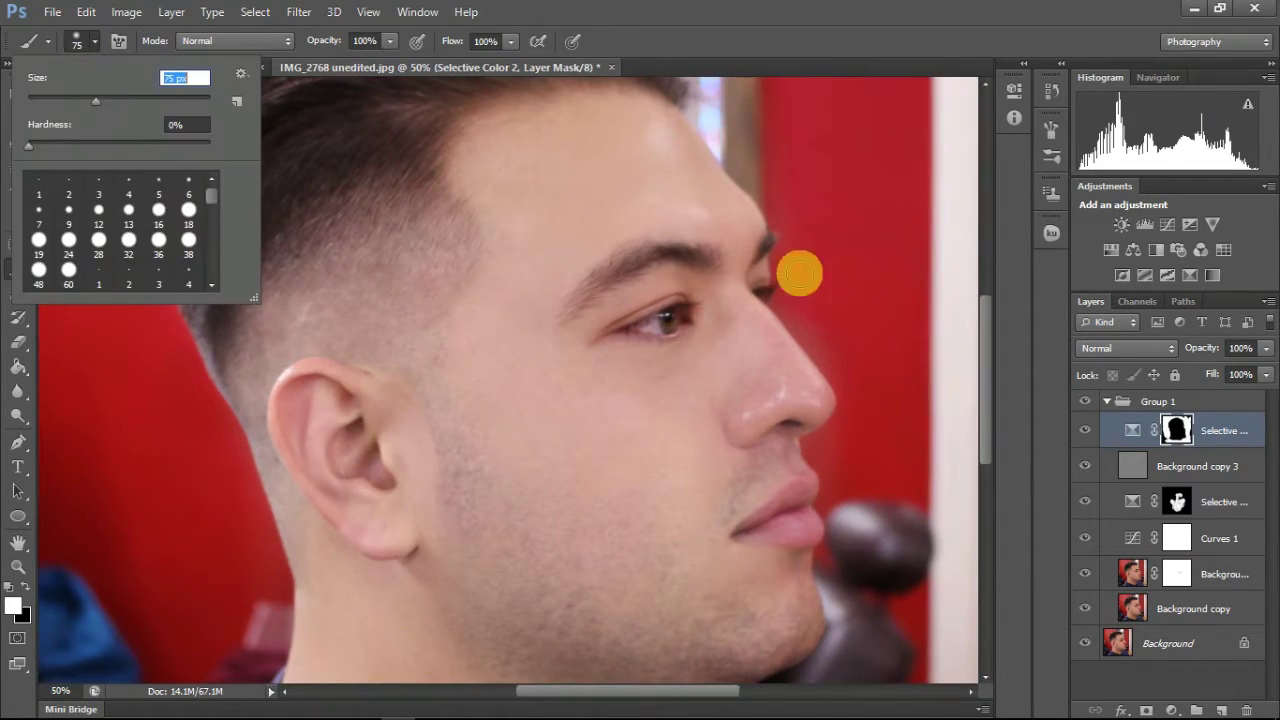
key("x")
left_click(25, 587)
key("ctrl+plus")
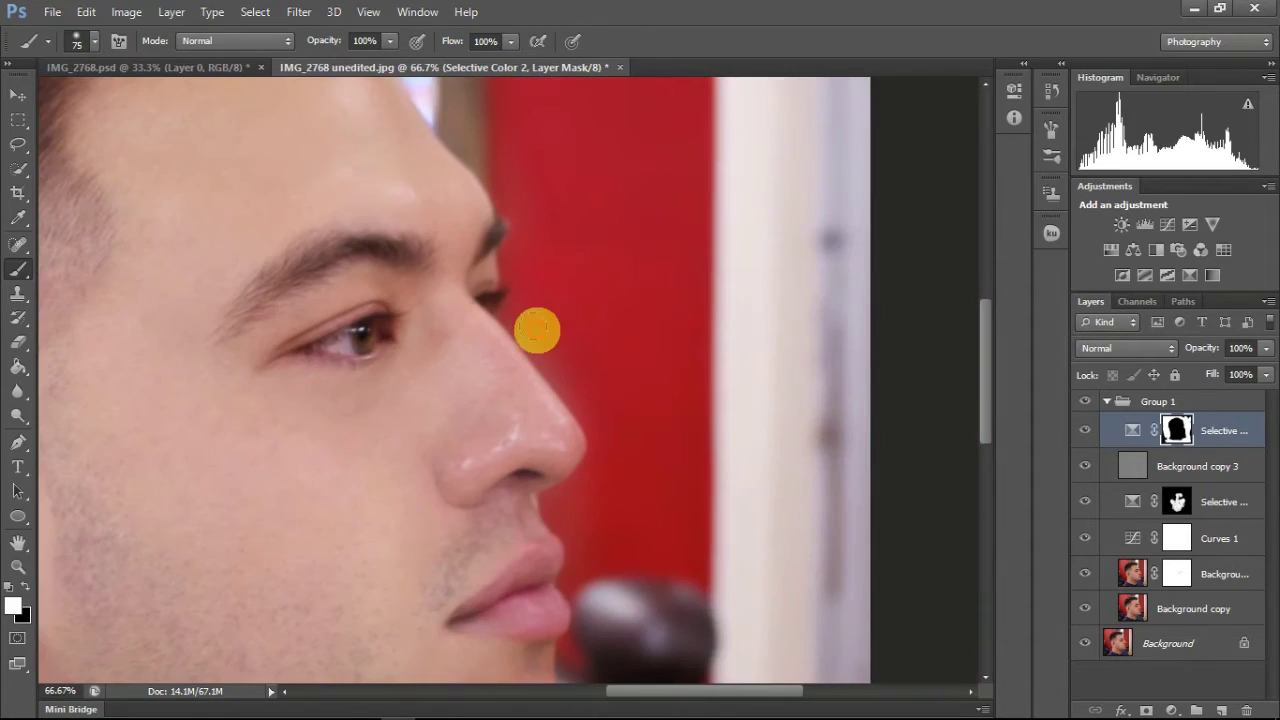
left_click_drag(614, 590, 598, 398)
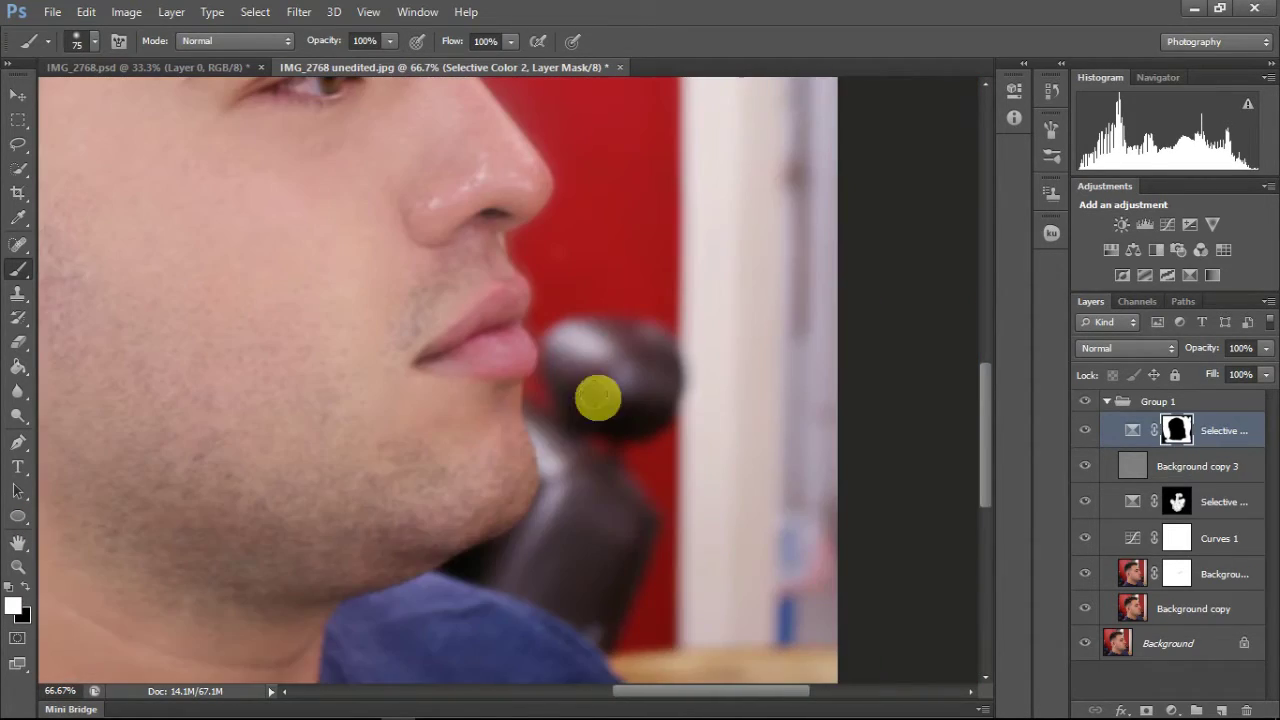
key("ctrl+0")
left_click(1172, 710)
Add a Gradient Fill layer with both gradient stops set to black.
left_click(1115, 326)
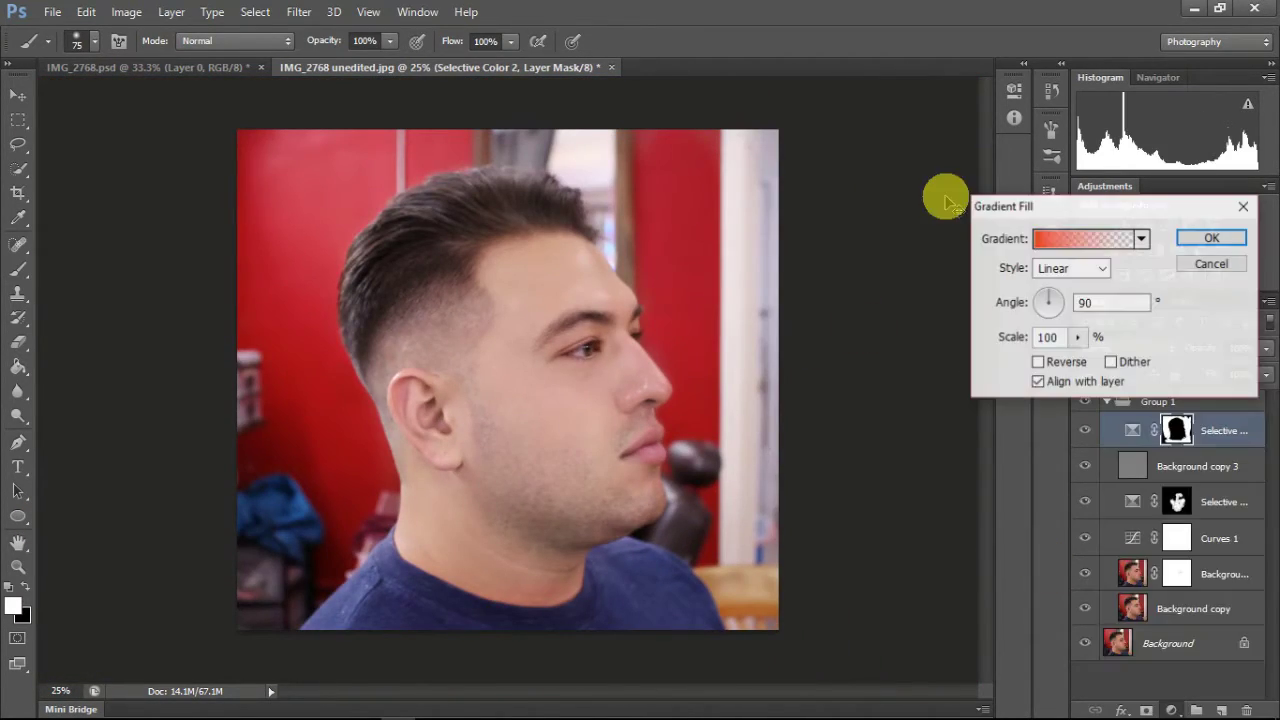
left_click(1090, 238)
left_click(745, 417)
left_click(640, 340)
left_click(1016, 341)
left_click(745, 417)
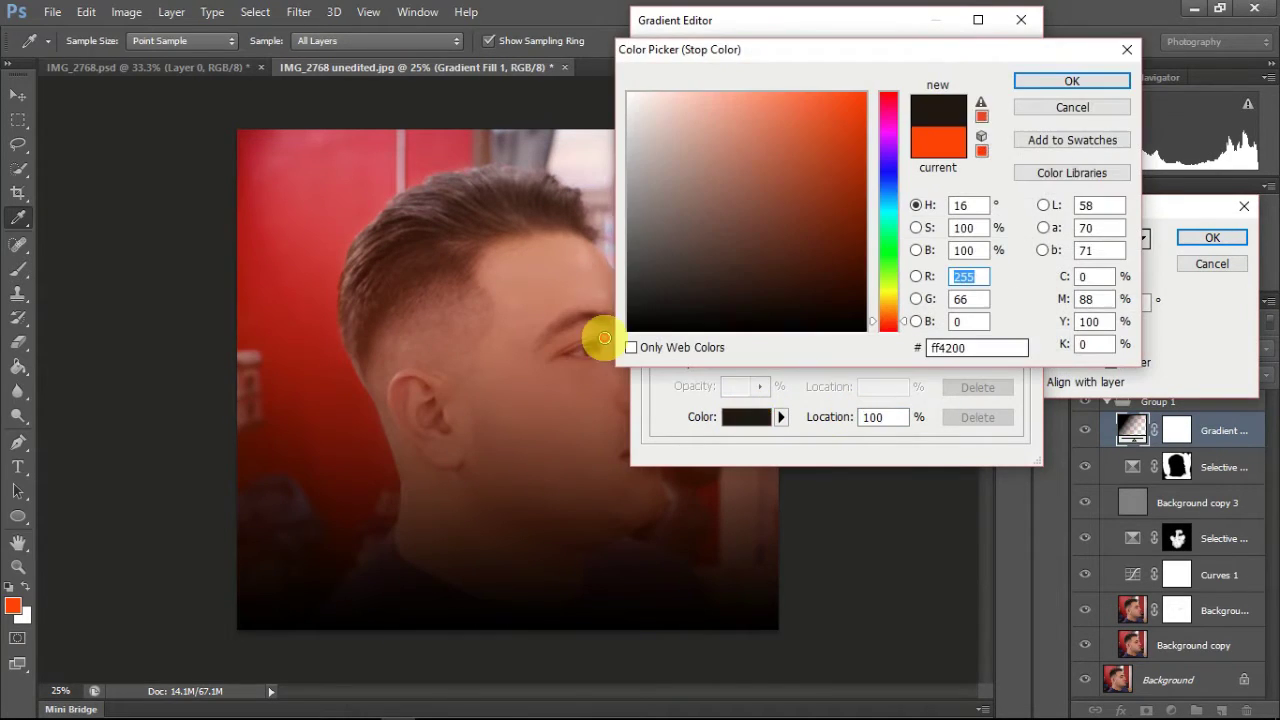
left_click(640, 340)
key("Return")
left_click(997, 59)
Make the gradient Radial and reversed with an enlarged scale, and confirm it.
left_click(1073, 268)
left_click(1058, 303)
left_click(1038, 362)
left_click_drag(1077, 337, 1110, 368)
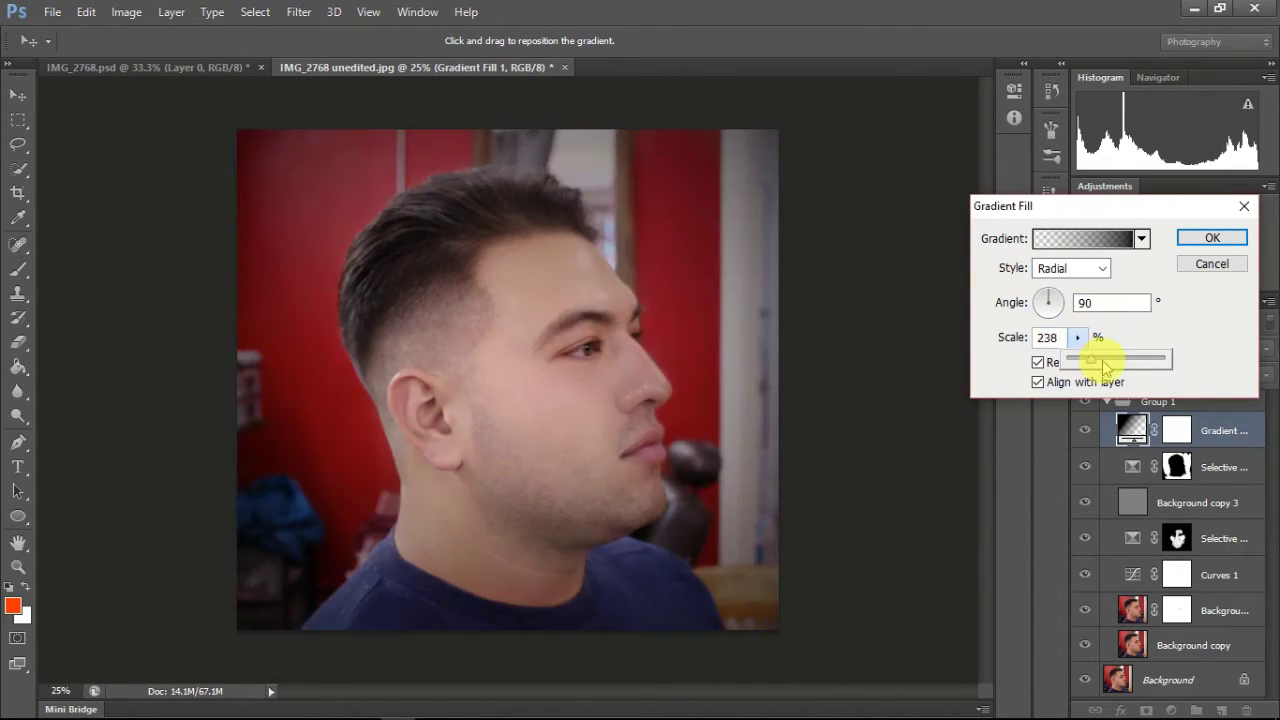
key("Return")
Fill the gradient mask black and set a 494 px white brush at 28% opacity.
key("d")
key("x")
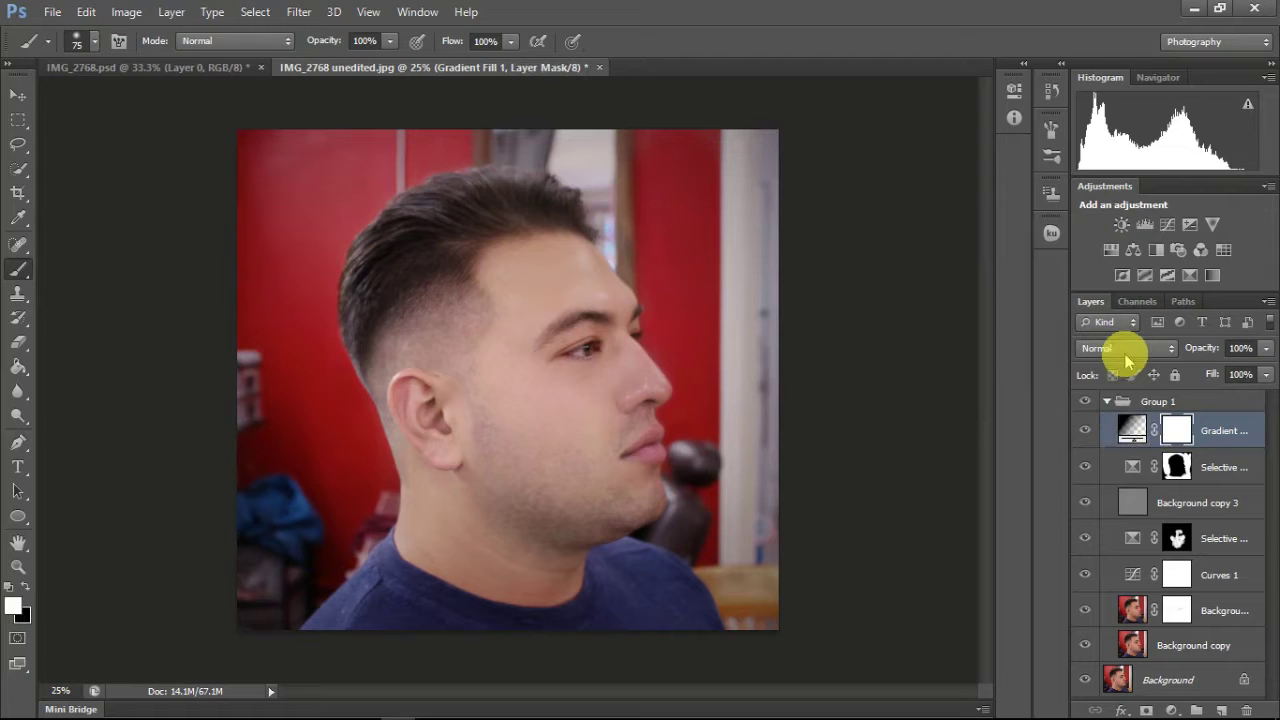
key("ctrl+i")
left_click(94, 41)
left_click_drag(150, 105, 173, 100)
key("Return")
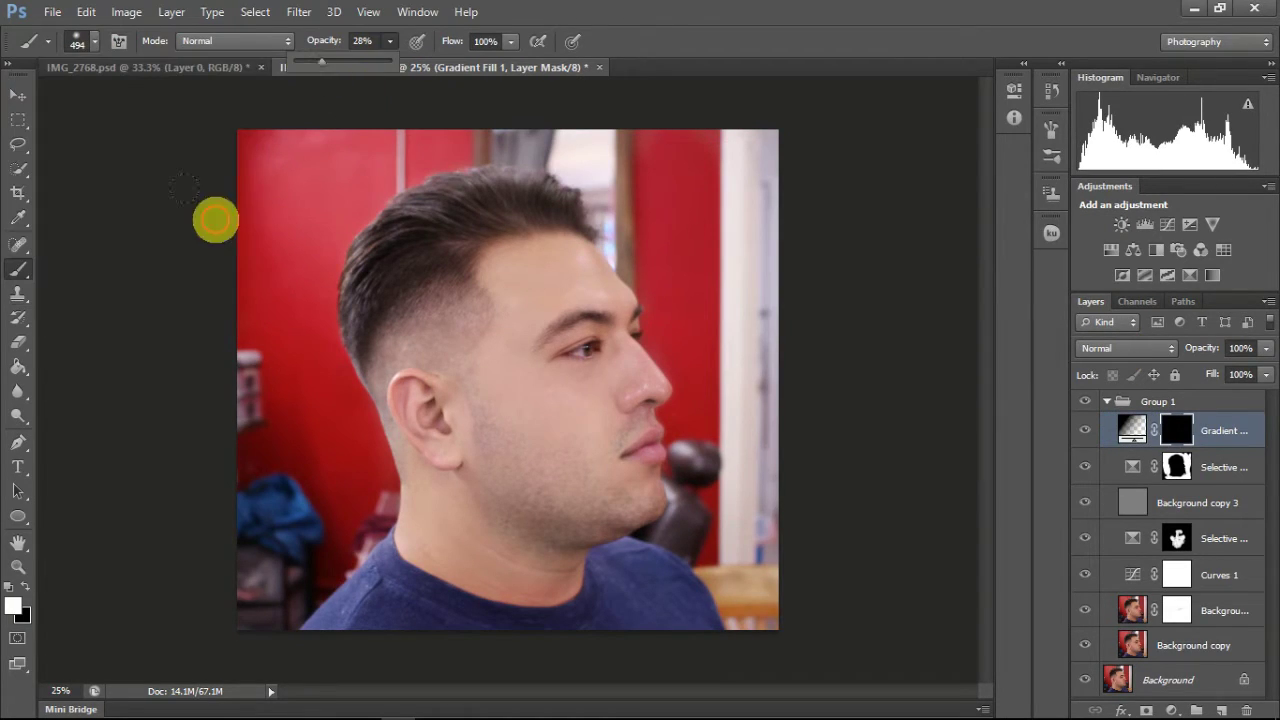
key("2")
key("8")
Paint the vignette along the right edge, top-left corner and top edge.
mouse_move(709, 196)
left_mouse_down()
mouse_move(686, 263)
mouse_move(703, 491)
mouse_move(745, 565)
left_mouse_up()
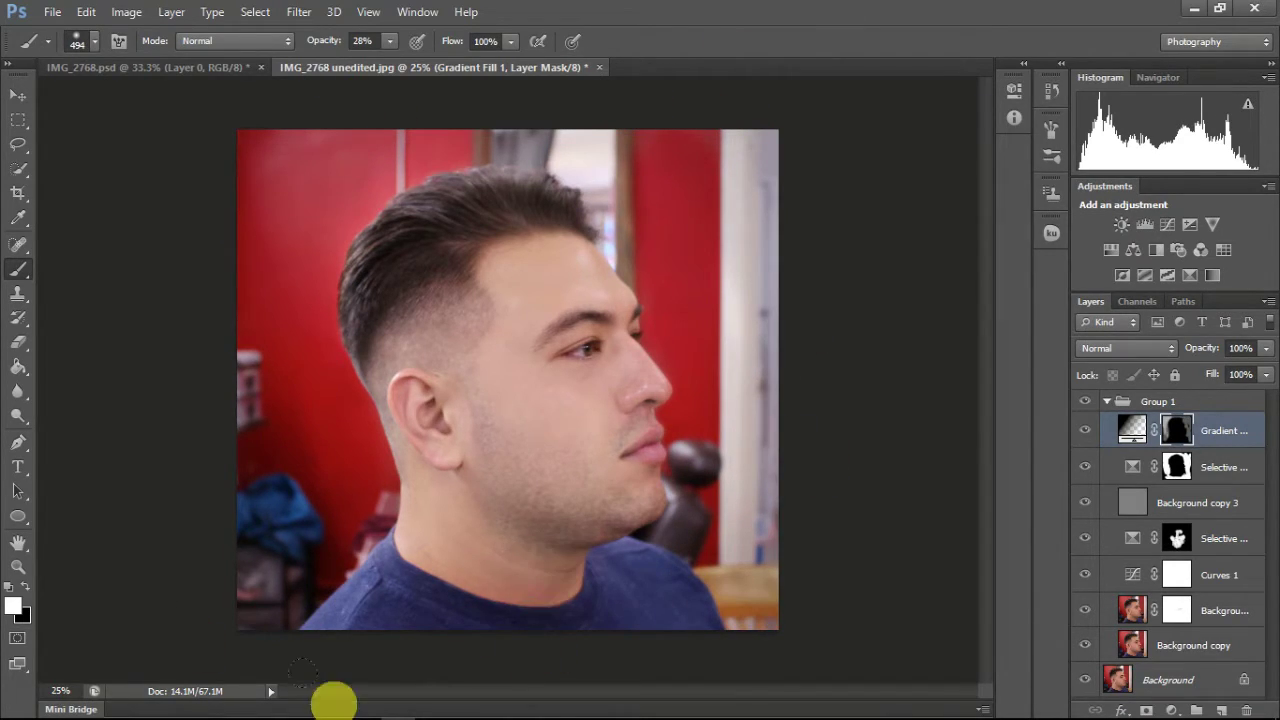
left_click(288, 153)
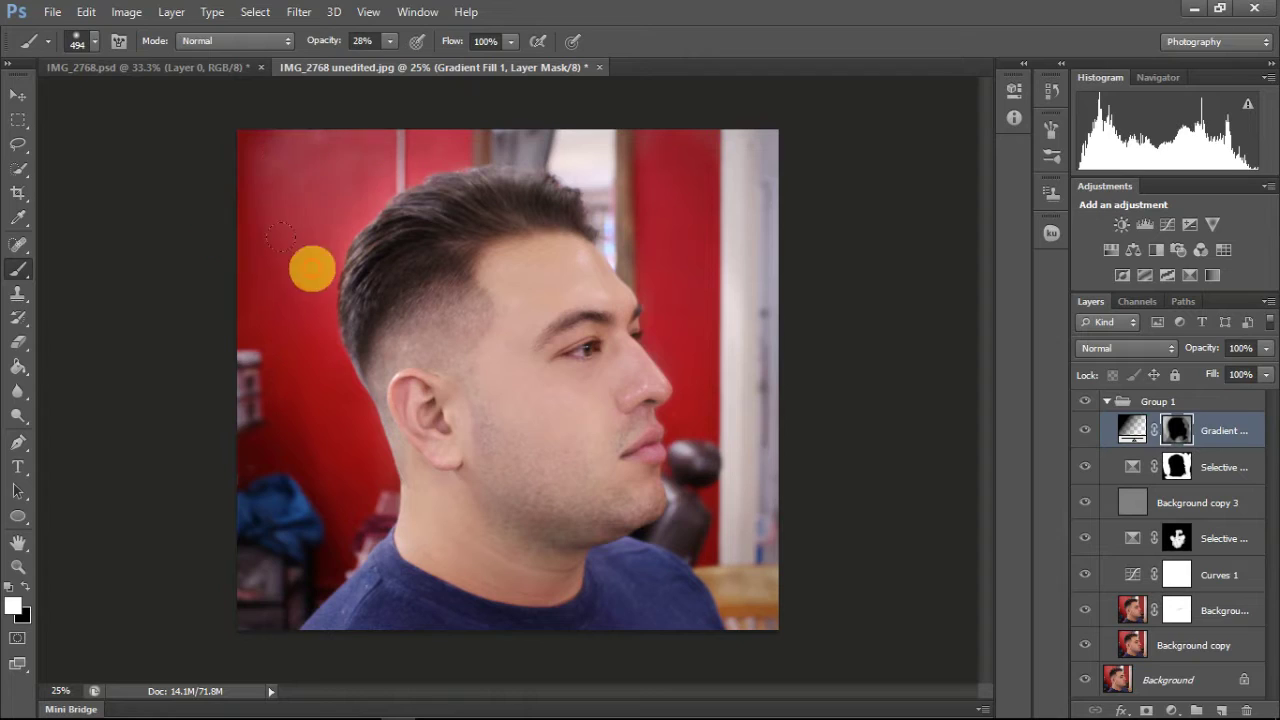
mouse_move(312, 268)
left_mouse_down()
mouse_move(251, 243)
mouse_move(651, 146)
mouse_move(754, 157)
left_mouse_up()
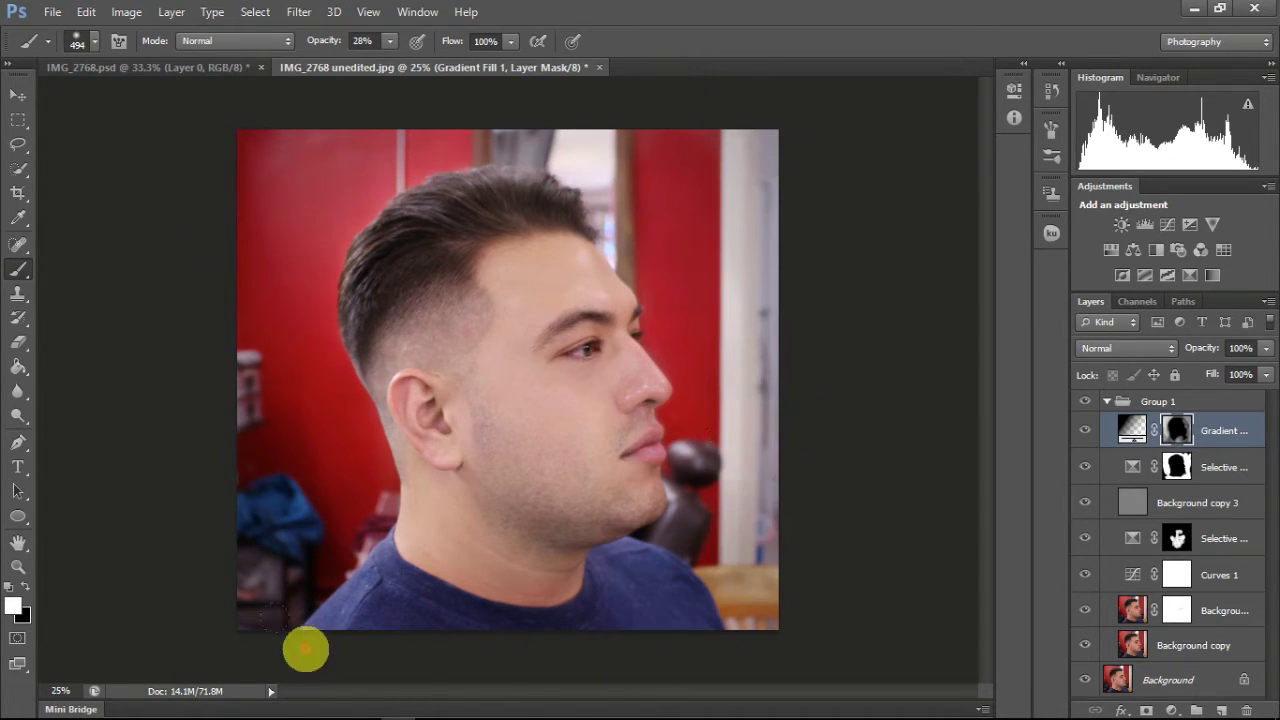
left_click(1106, 401)
Hide Group 1 and duplicate the Background copy 3 layer.
left_click(1085, 401)
left_click(1085, 401)
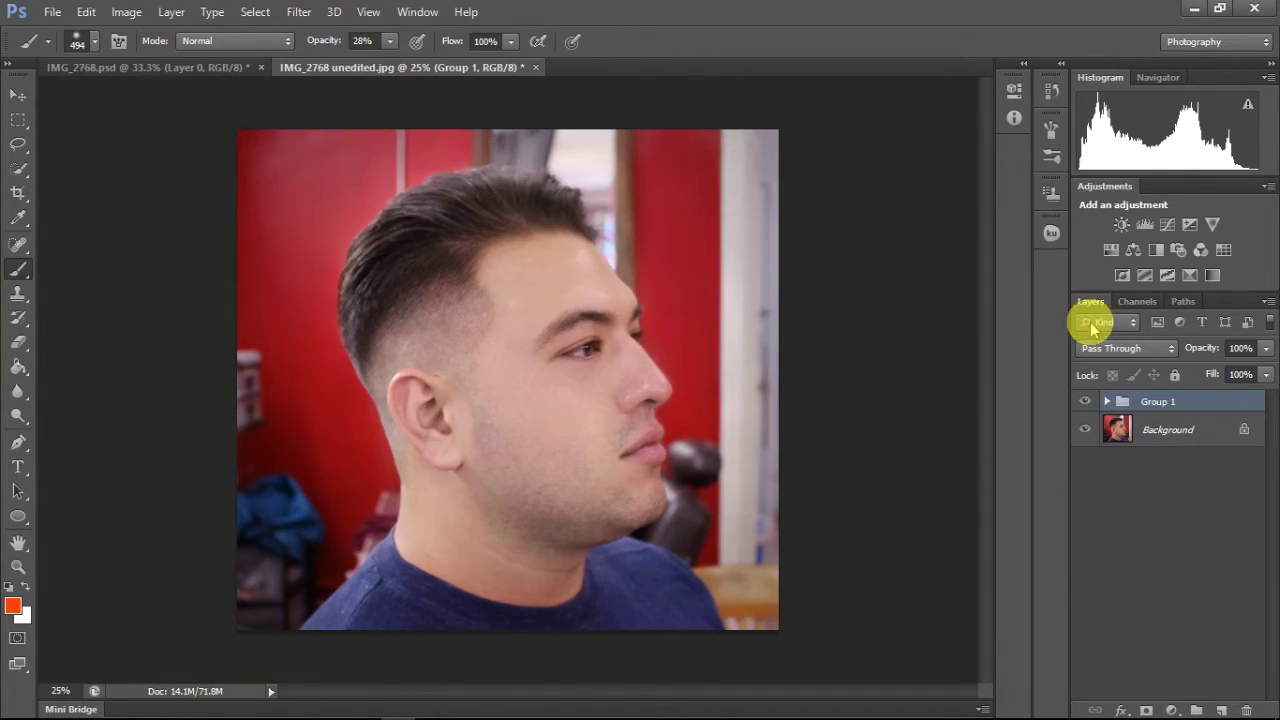
left_click(1085, 401)
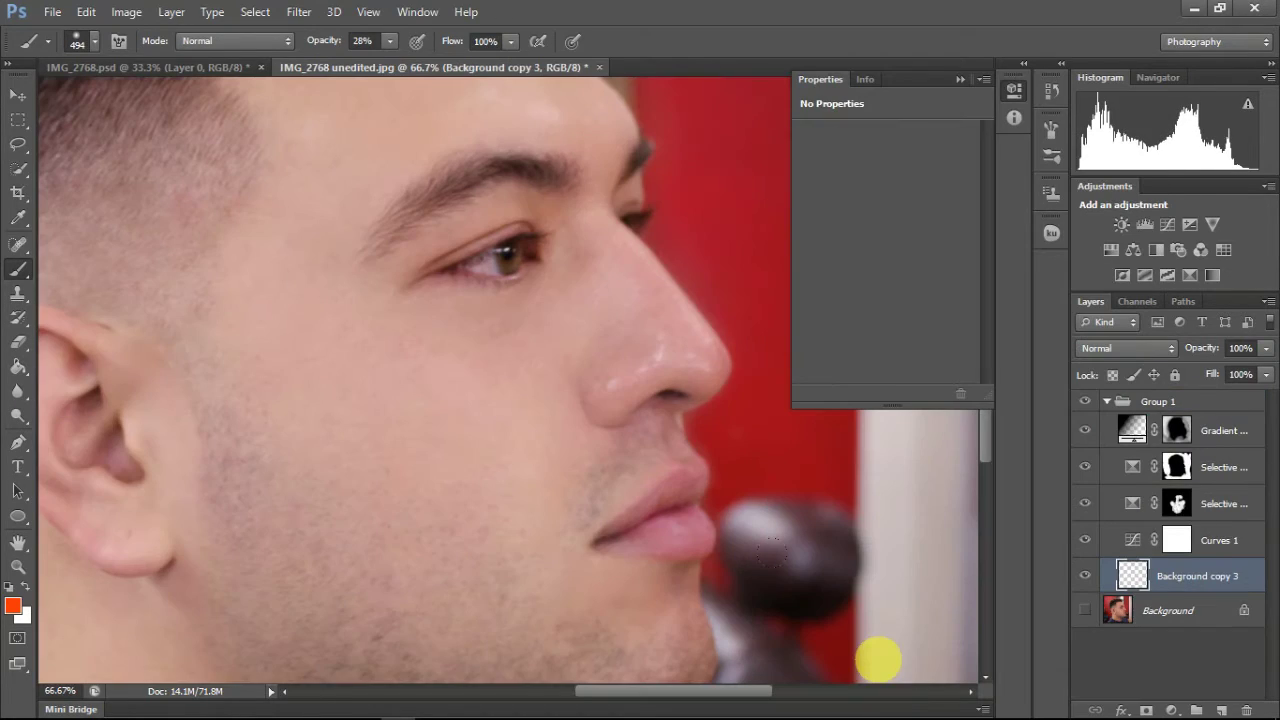
right_click(1080, 594)
key("ctrl+j")
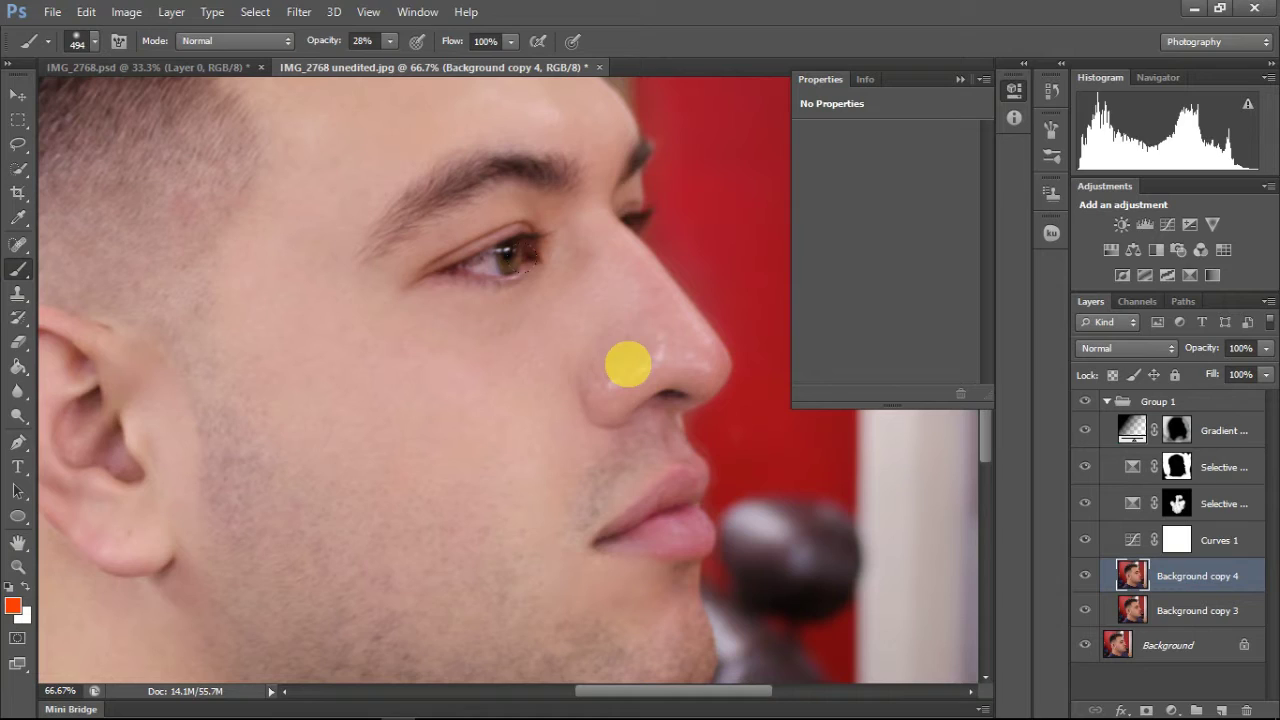
Browse the Filter menu, zoom out, and toggle Group 1 to compare with the original.
left_click(298, 11)
left_click(462, 33)
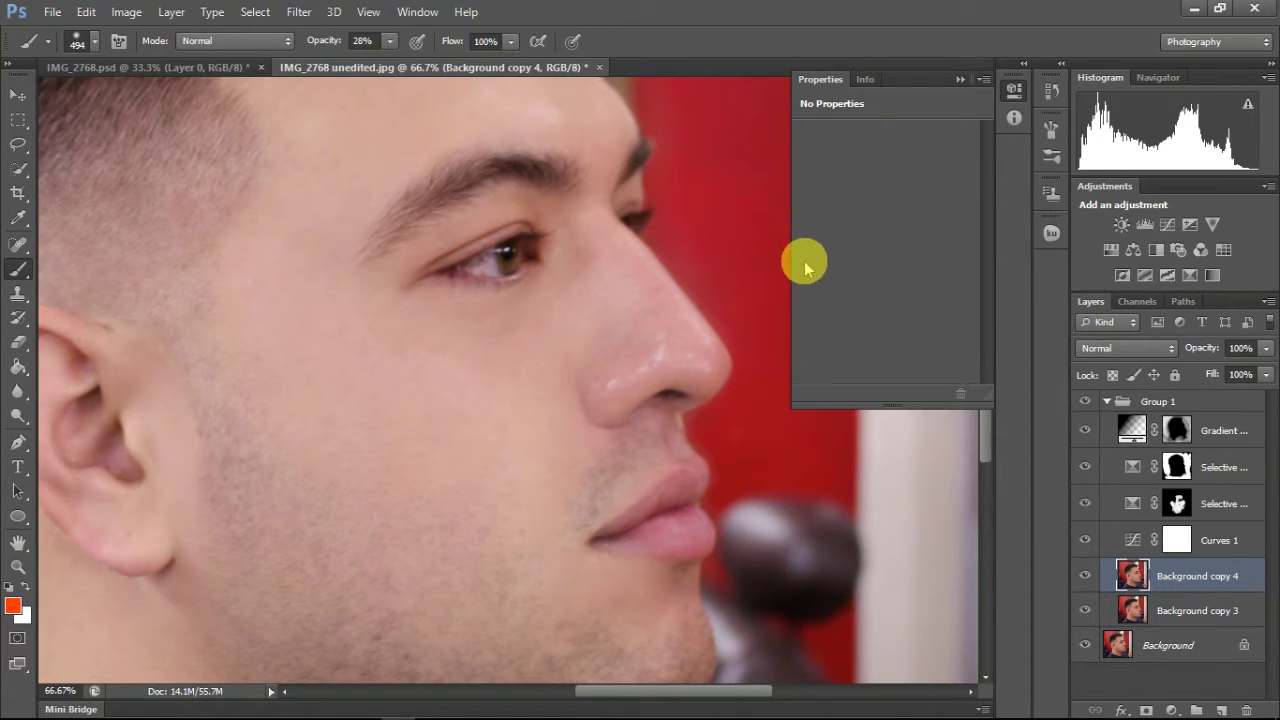
left_click(298, 11)
scroll(971, 449, "down", 3)
key("ctrl+minus")
key("ctrl+minus")
key("ctrl+minus")
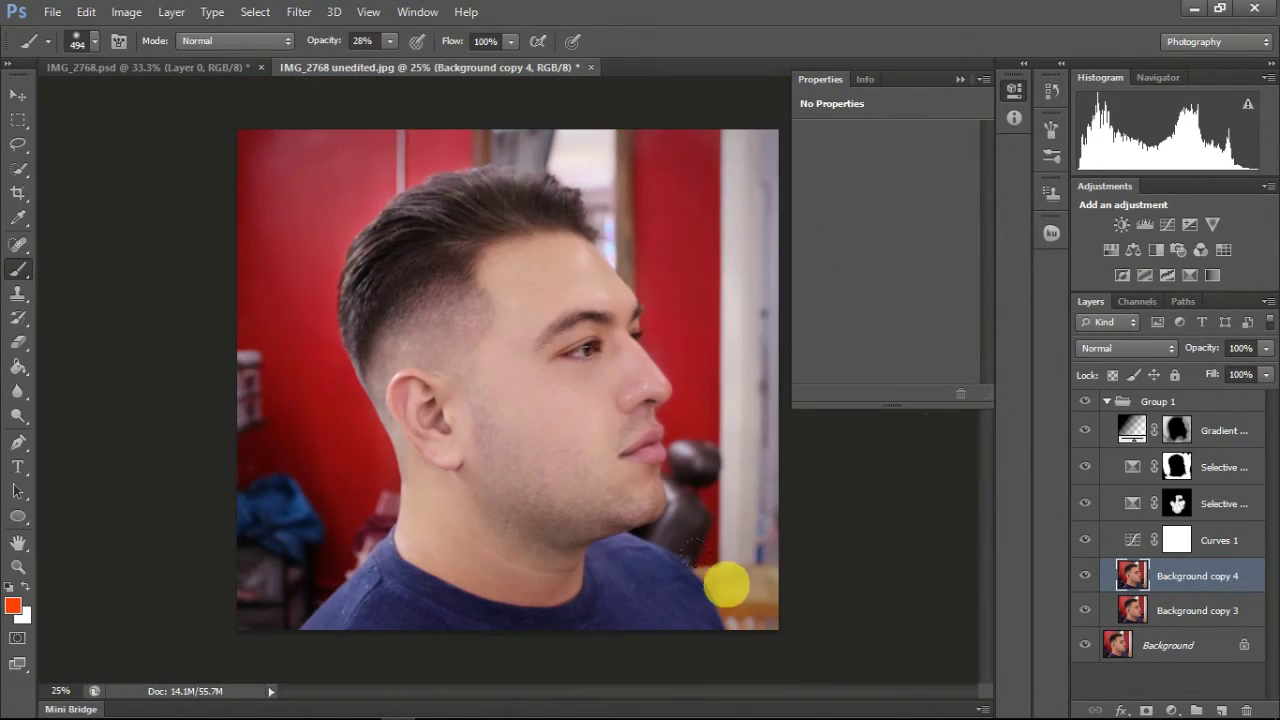
left_click(1106, 401)
left_click(1085, 401)
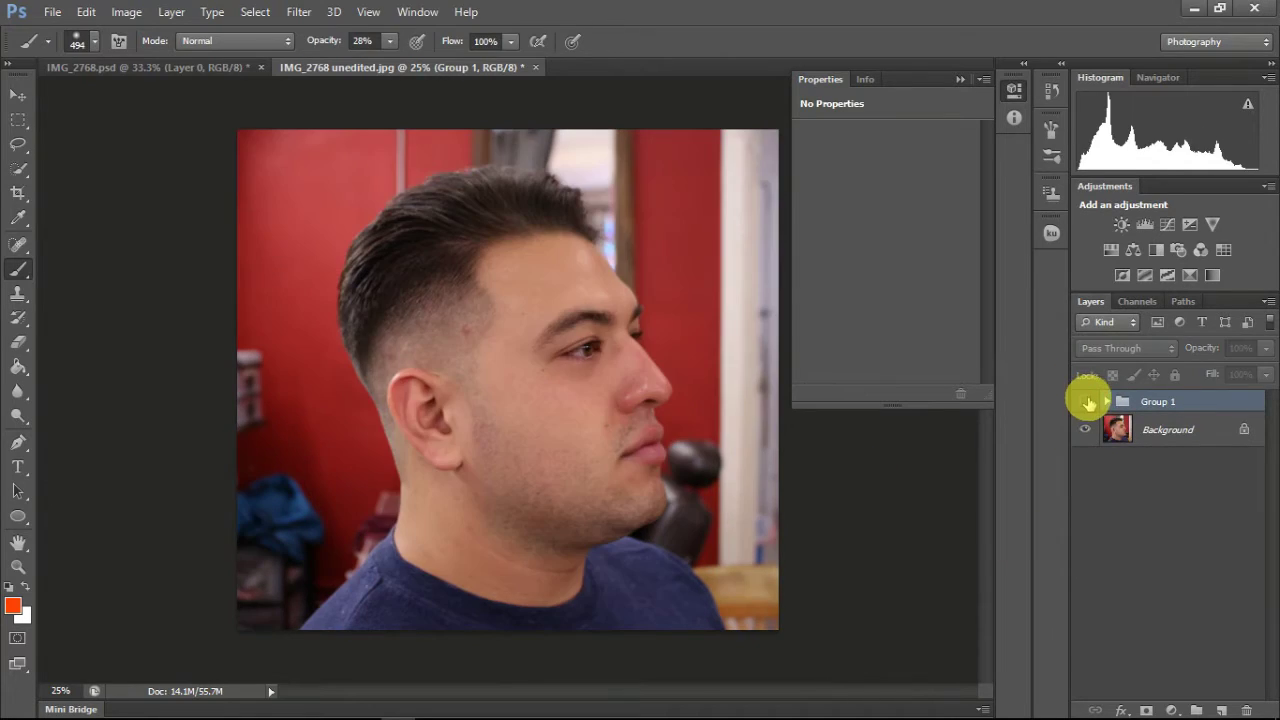
left_click(1085, 401)
left_click(1085, 401)
left_click(1085, 401)
Select Background copy 4 in Group 1 and apply the Liquify filter to it.
left_click(1085, 401)
left_click(1085, 401)
left_click(1085, 401)
left_click(1106, 401)
left_click(1197, 576)
left_click(298, 11)
left_click(328, 34)
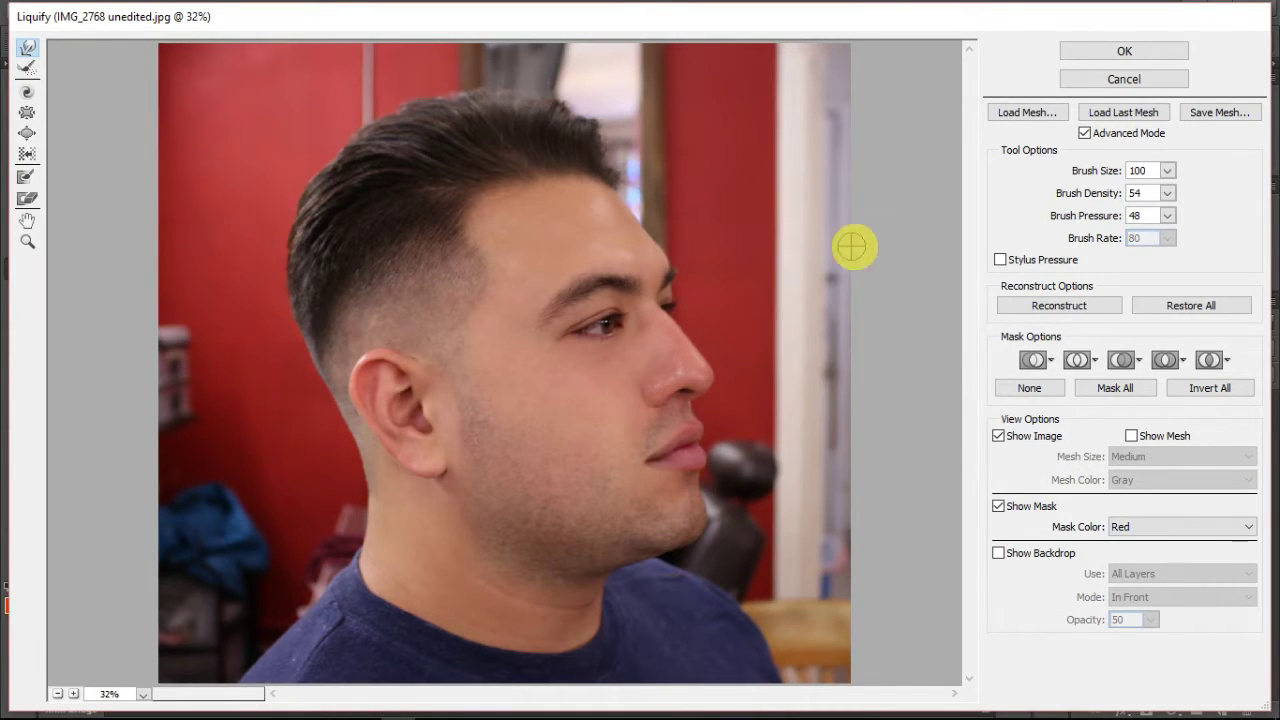
left_click(1075, 50)
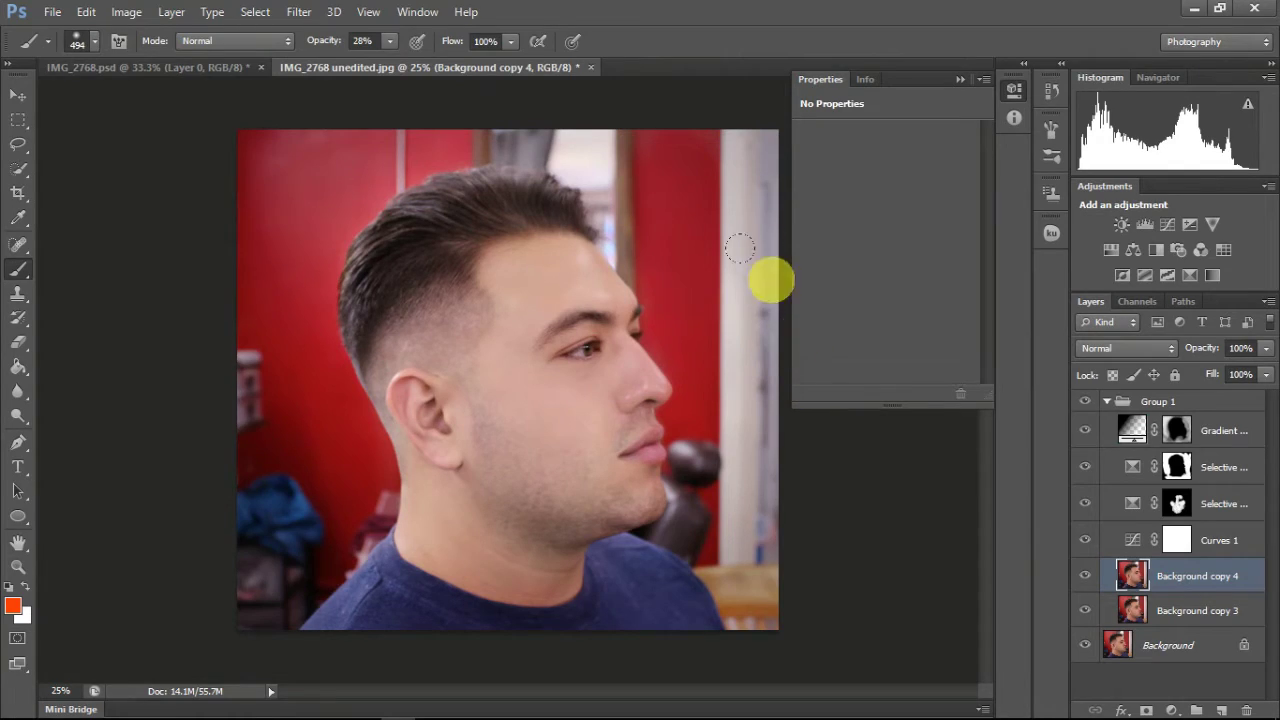
Spot-heal a dark spot in the faded hair by the temple.
left_click(18, 245)
key("ctrl+plus")
key("ctrl+plus")
key("ctrl+plus")
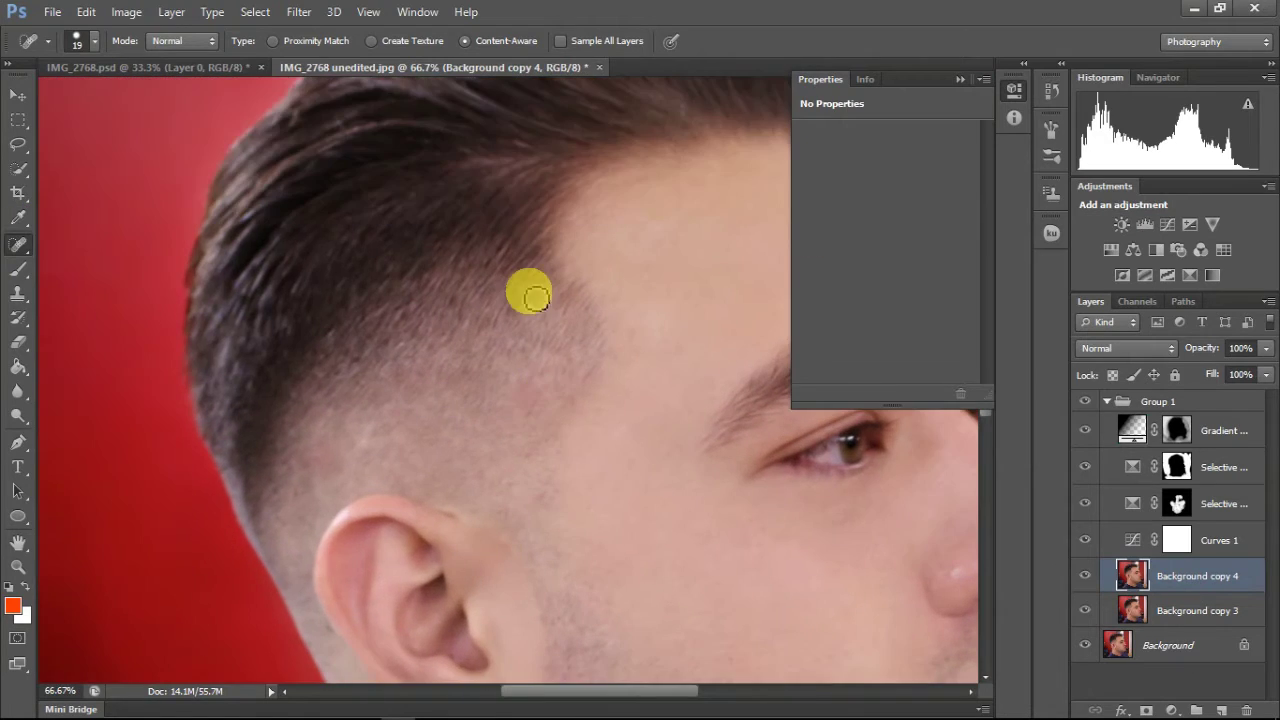
key("ctrl+plus")
key("ctrl+plus")
left_click_drag(570, 380, 557, 458)
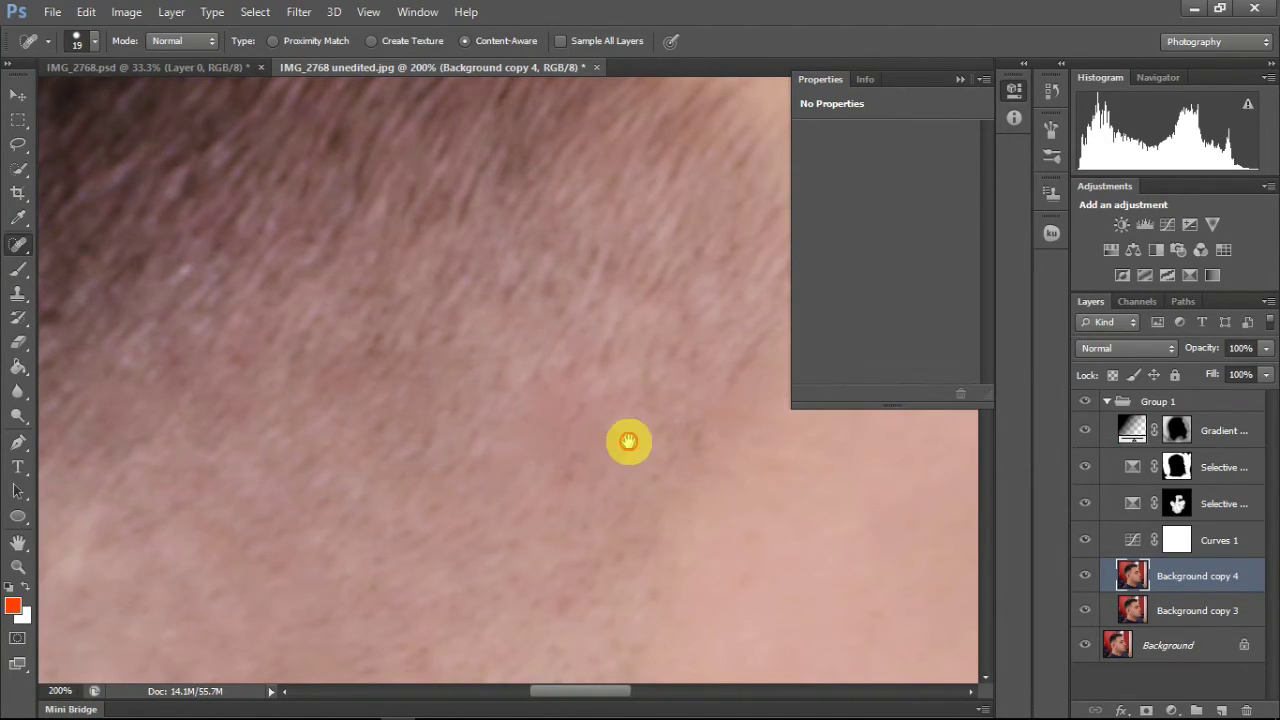
scroll(626, 437, "down", 3)
left_click_drag(420, 355, 442, 378)
scroll(571, 243, "down", 2)
scroll(571, 243, "down", 3)
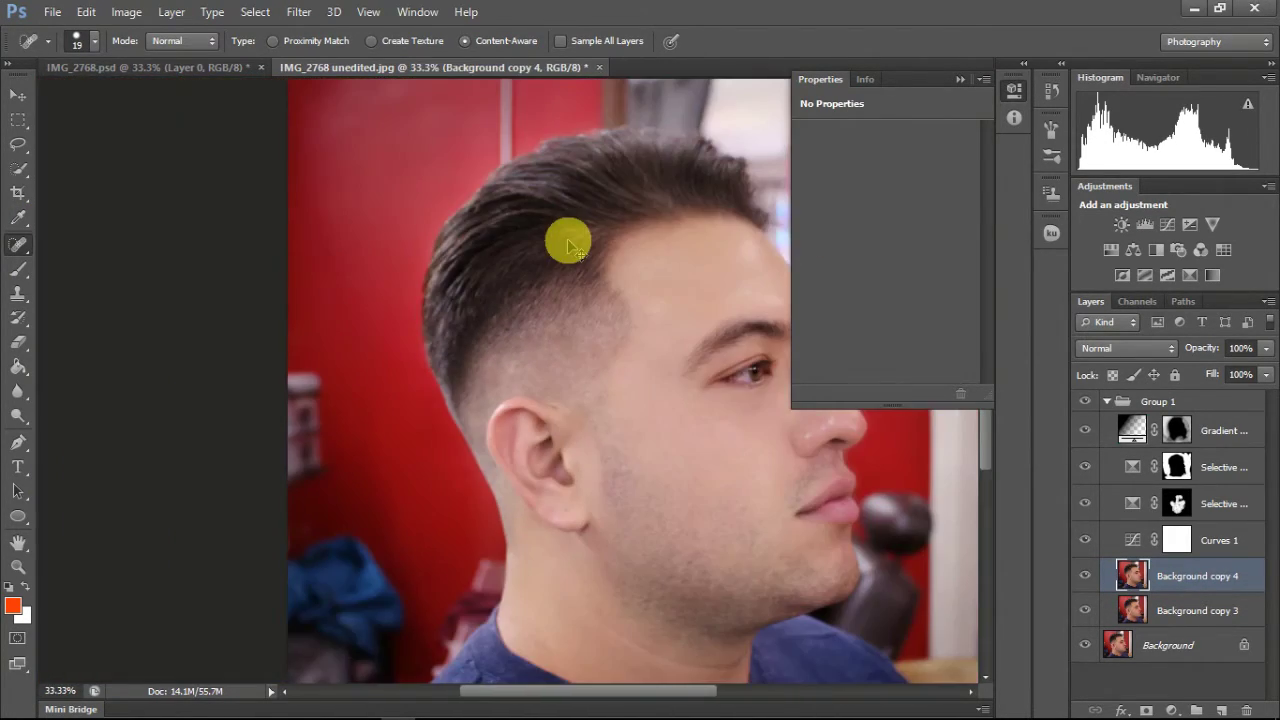
scroll(571, 243, "down", 1)
scroll(568, 245, "up", 2)
scroll(568, 245, "up", 3)
Clone Stamp clean sampled texture over the patchy fade above the ear.
key("s")
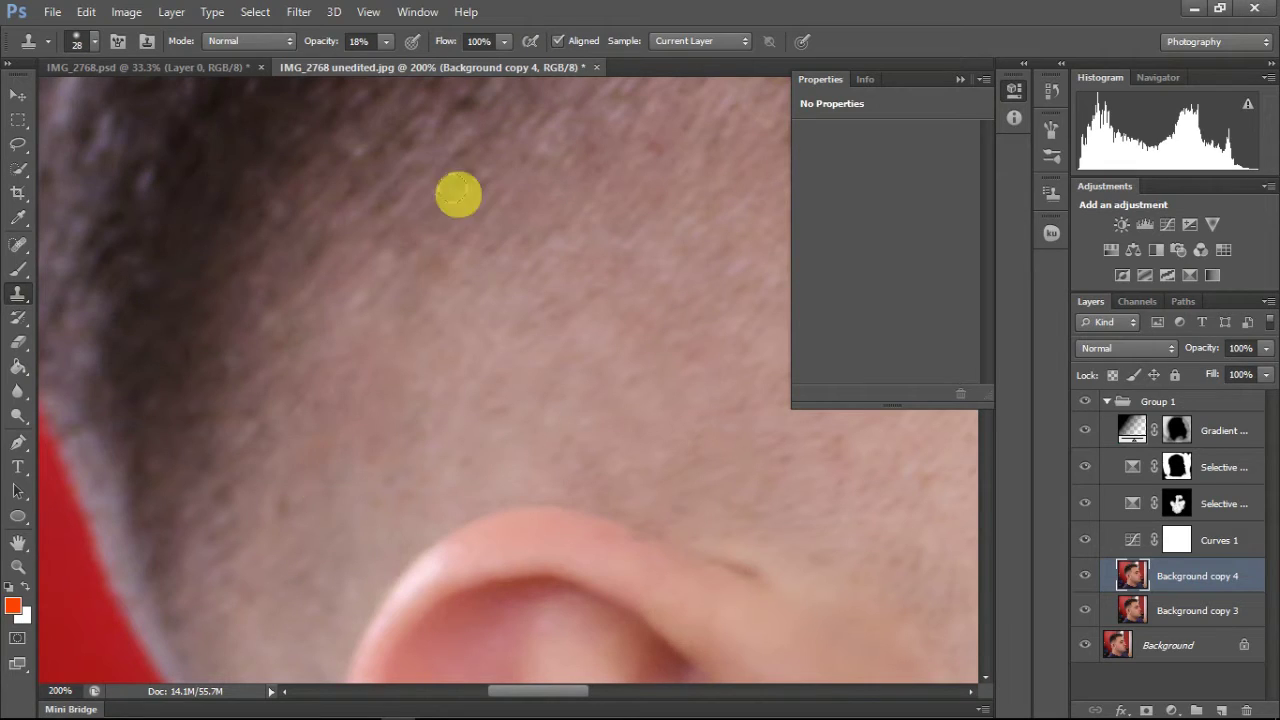
scroll(380, 185, "down", 3)
scroll(377, 151, "down", 2)
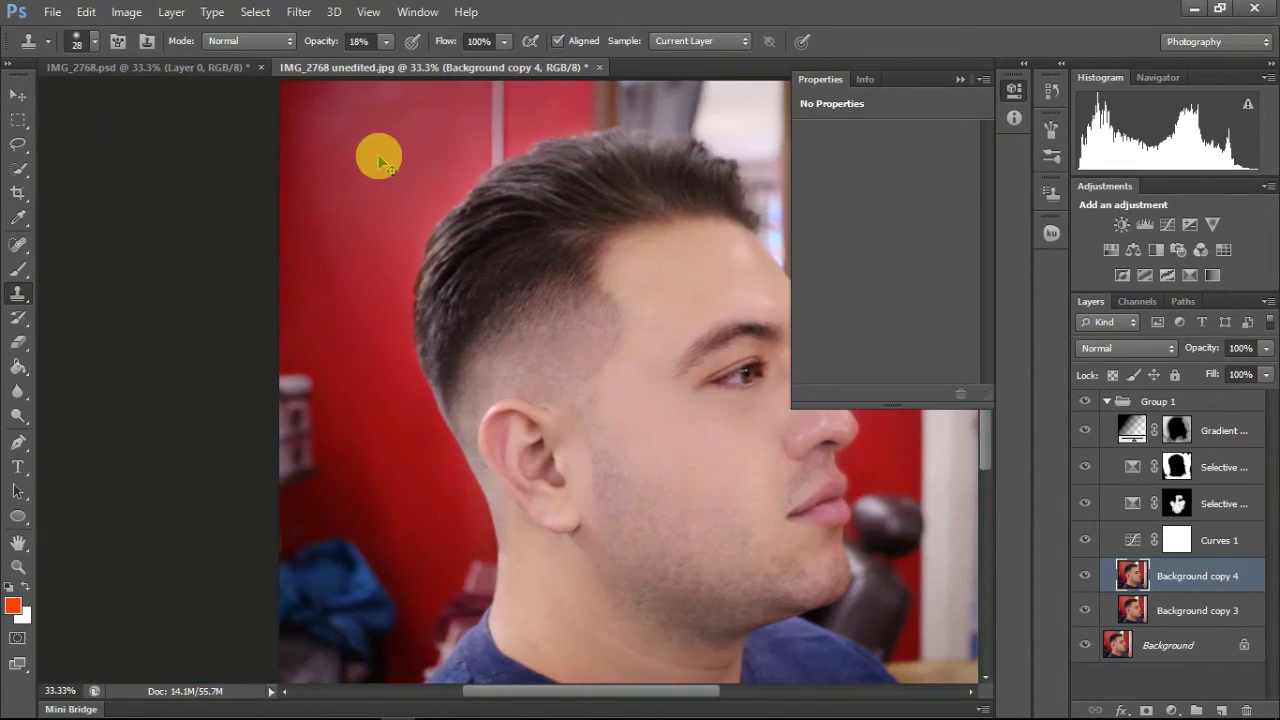
mouse_move(623, 486)
left_mouse_down()
mouse_move(466, 423)
mouse_move(518, 430)
mouse_move(500, 423)
left_mouse_up()
scroll(491, 423, "up", 3)
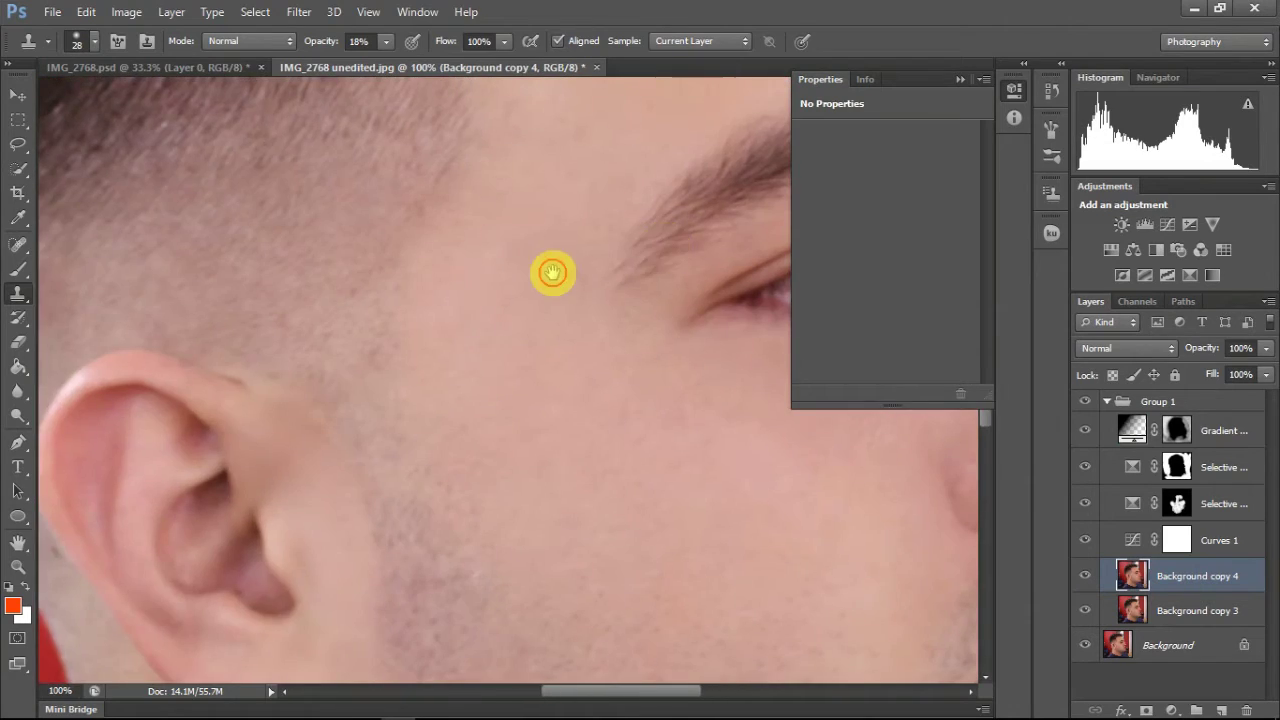
left_click_drag(553, 272, 728, 382)
left_click(94, 41)
left_click_drag(60, 80, 95, 80)
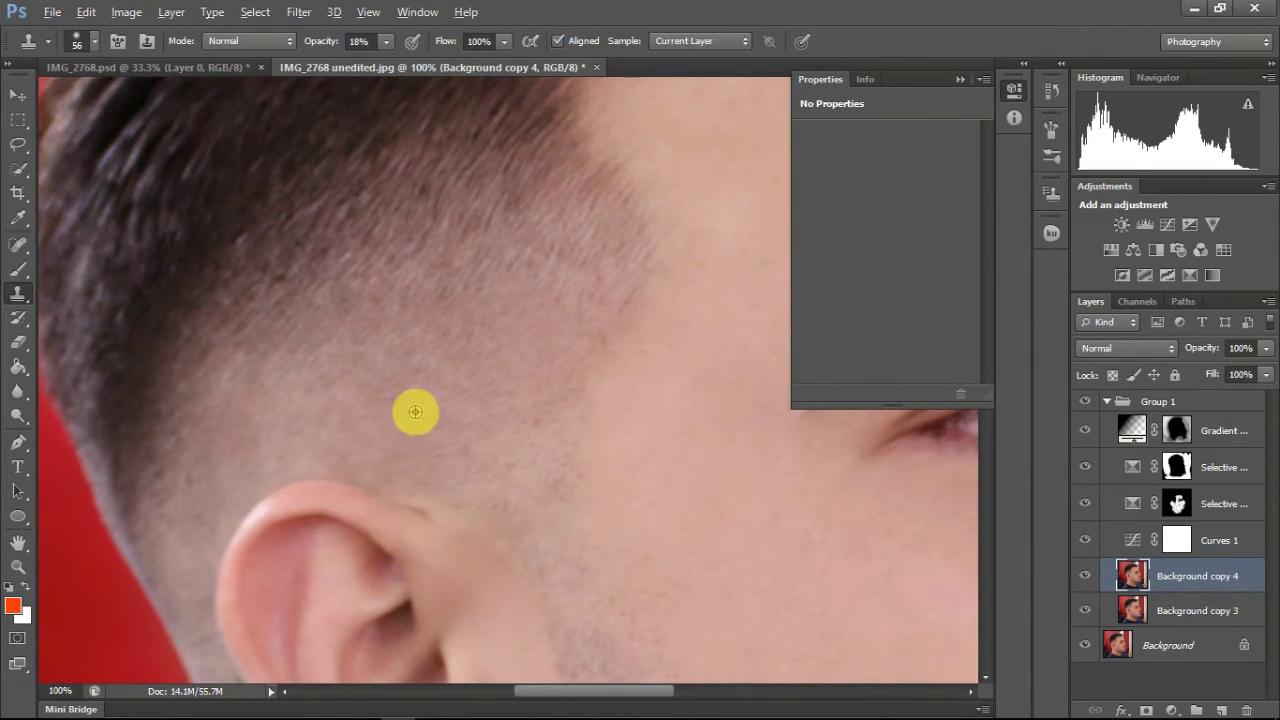
left_click(385, 41)
left_click_drag(420, 62, 405, 62)
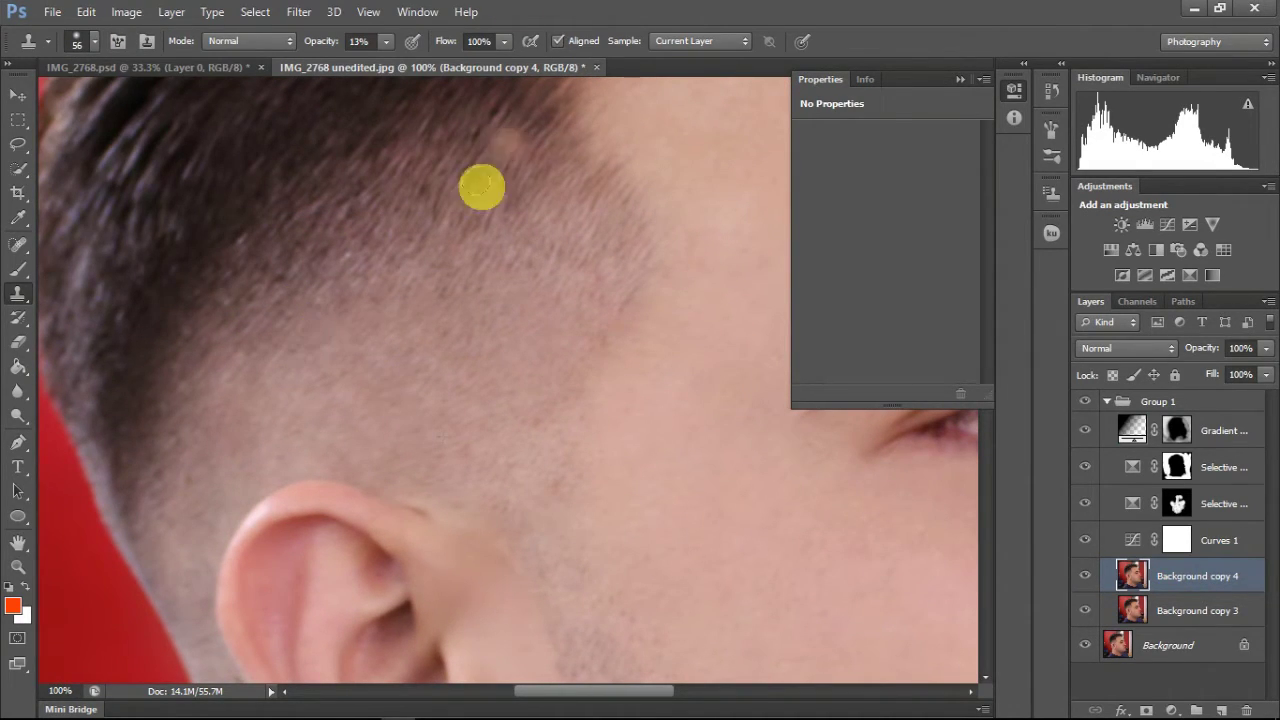
left_click(561, 265)
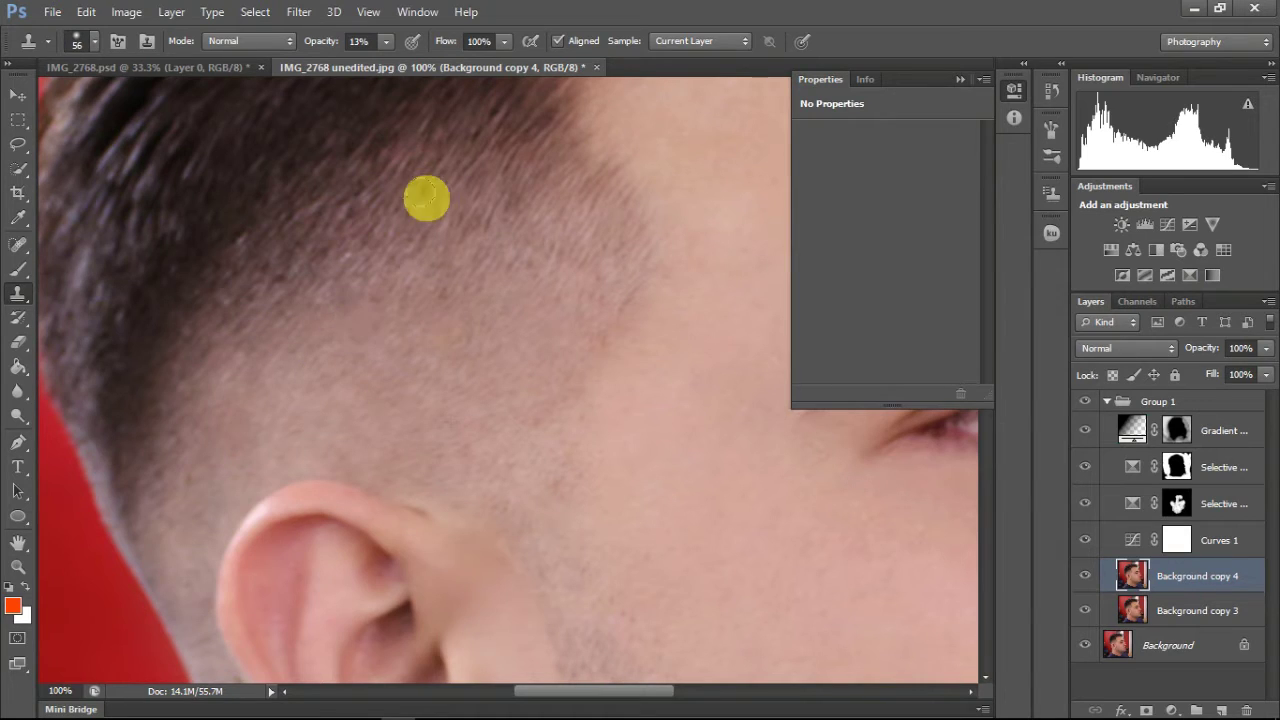
scroll(328, 348, "up", 1)
Spot-heal another blemish in the faded hair.
left_click(18, 242)
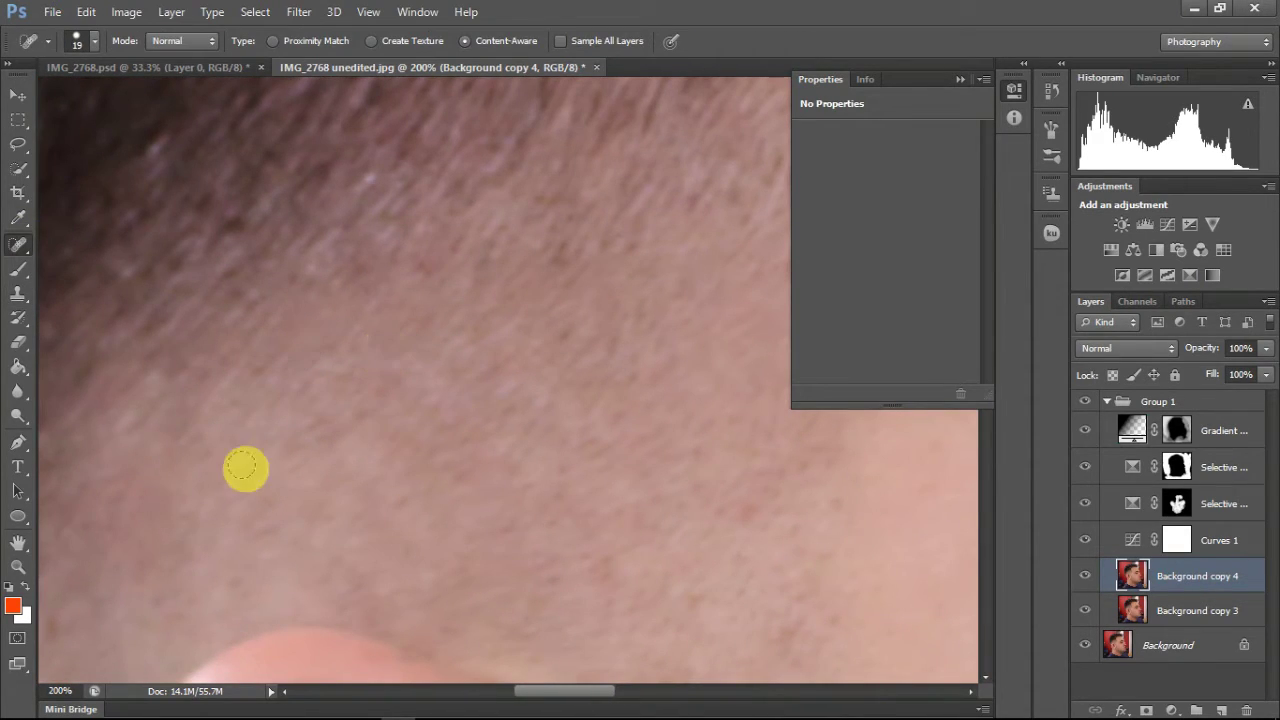
left_click(550, 246)
scroll(278, 325, "down", 3)
scroll(280, 330, "down", 2)
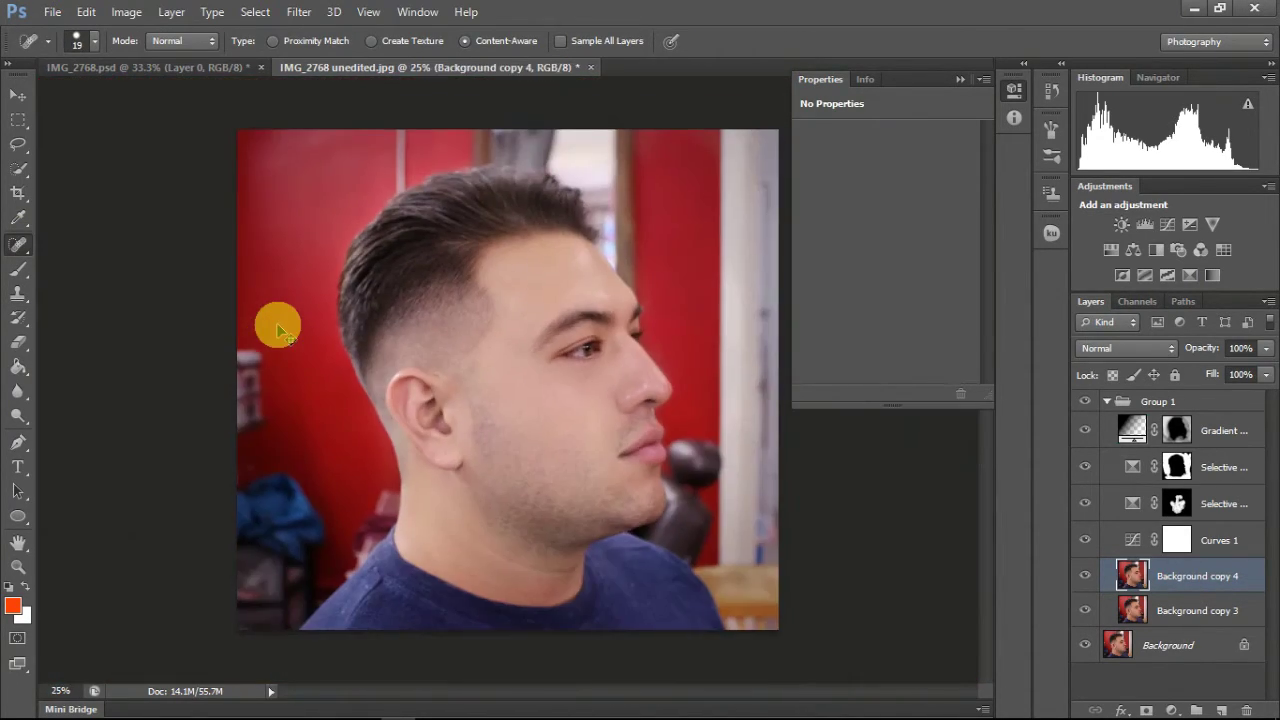
scroll(278, 325, "up", 3)
scroll(529, 380, "up", 1)
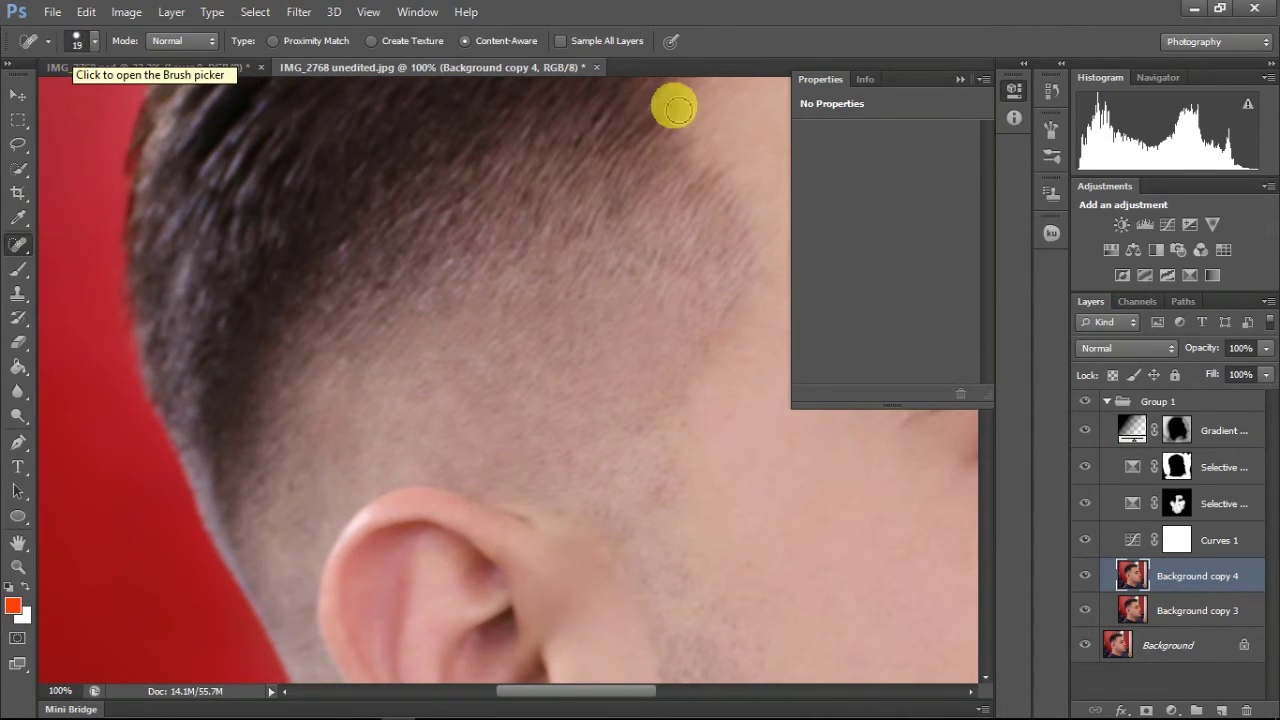
Set the Clone Stamp to size 129, 62% opacity and 18% flow.
key("s")
left_click(78, 41)
left_click(103, 49)
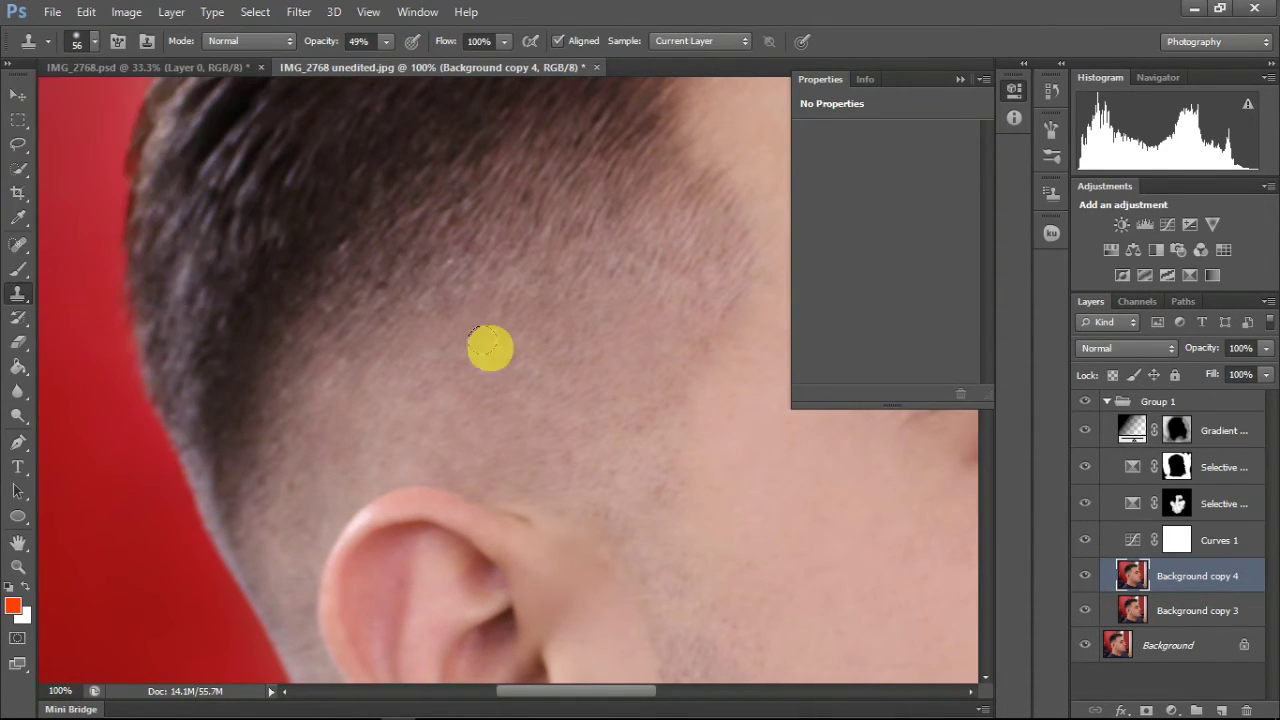
left_click(78, 41)
left_click_drag(134, 100, 150, 100)
key("Return")
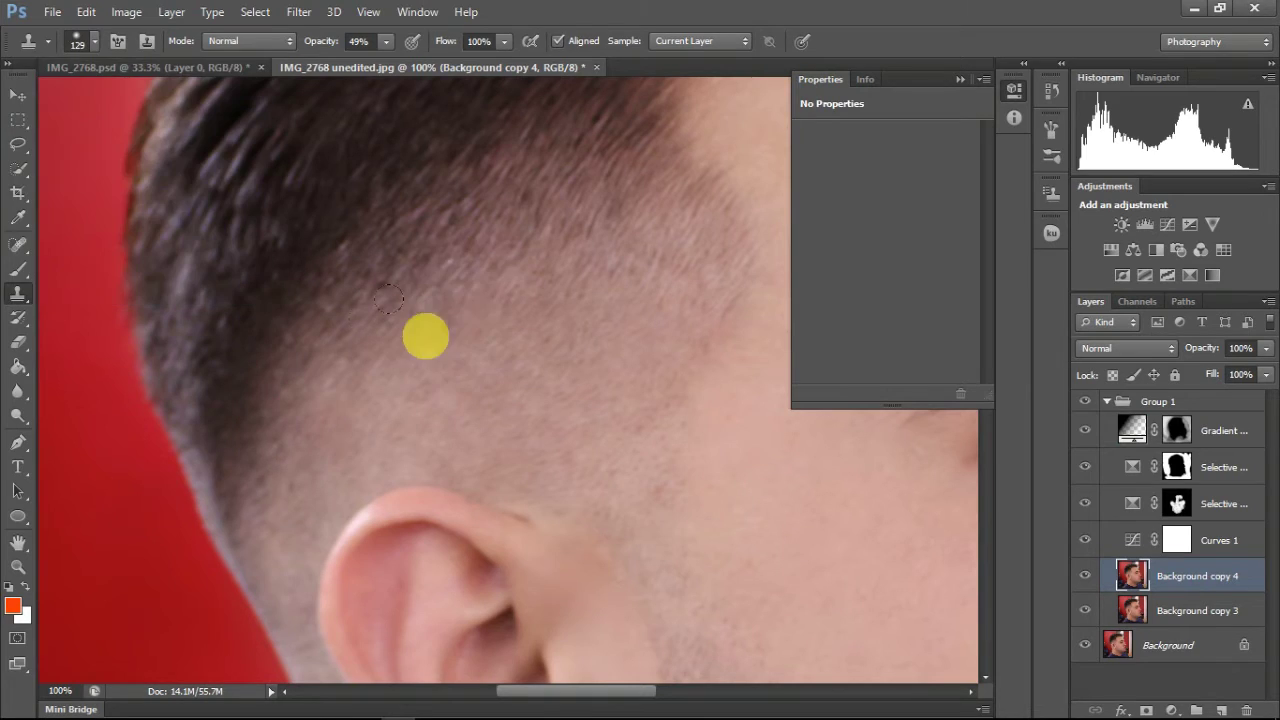
left_click(78, 41)
left_click(385, 41)
left_click_drag(365, 60, 383, 60)
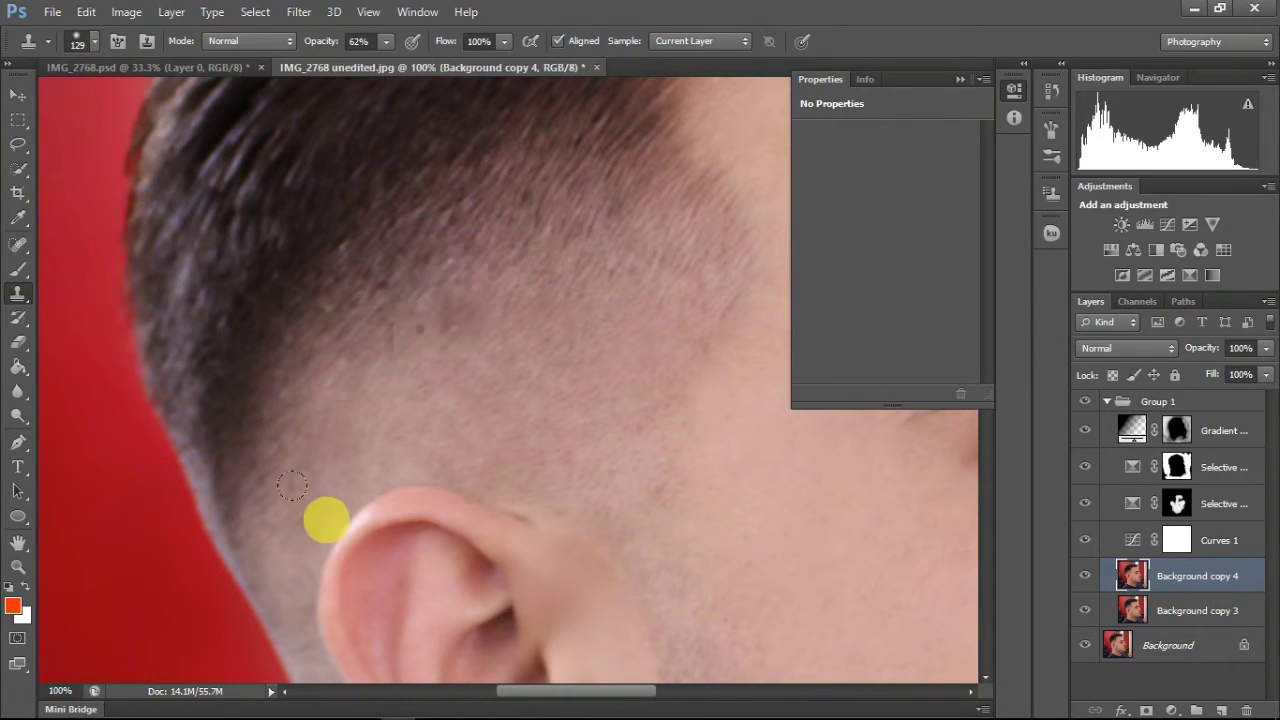
left_click(504, 41)
left_click_drag(463, 60, 345, 62)
Lower clone opacity to 24% and soften the hair edge at the top of the ear.
left_click(78, 41)
left_click(385, 41)
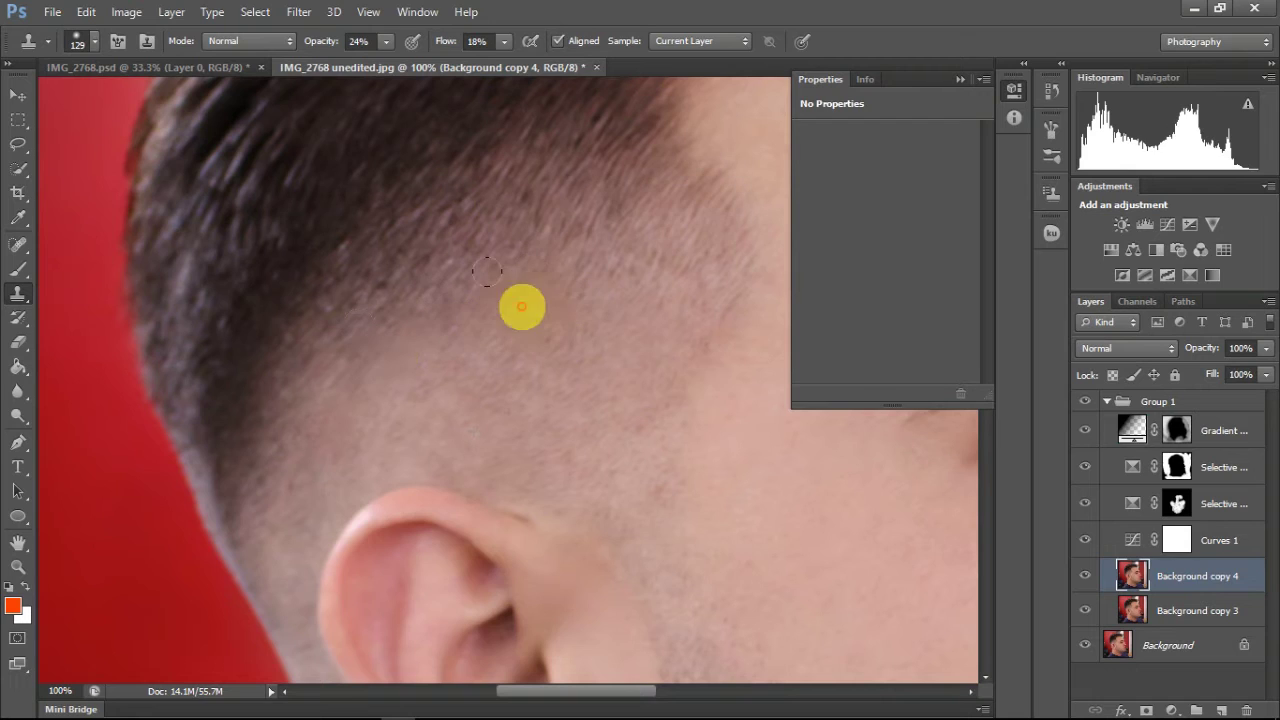
left_click(350, 520)
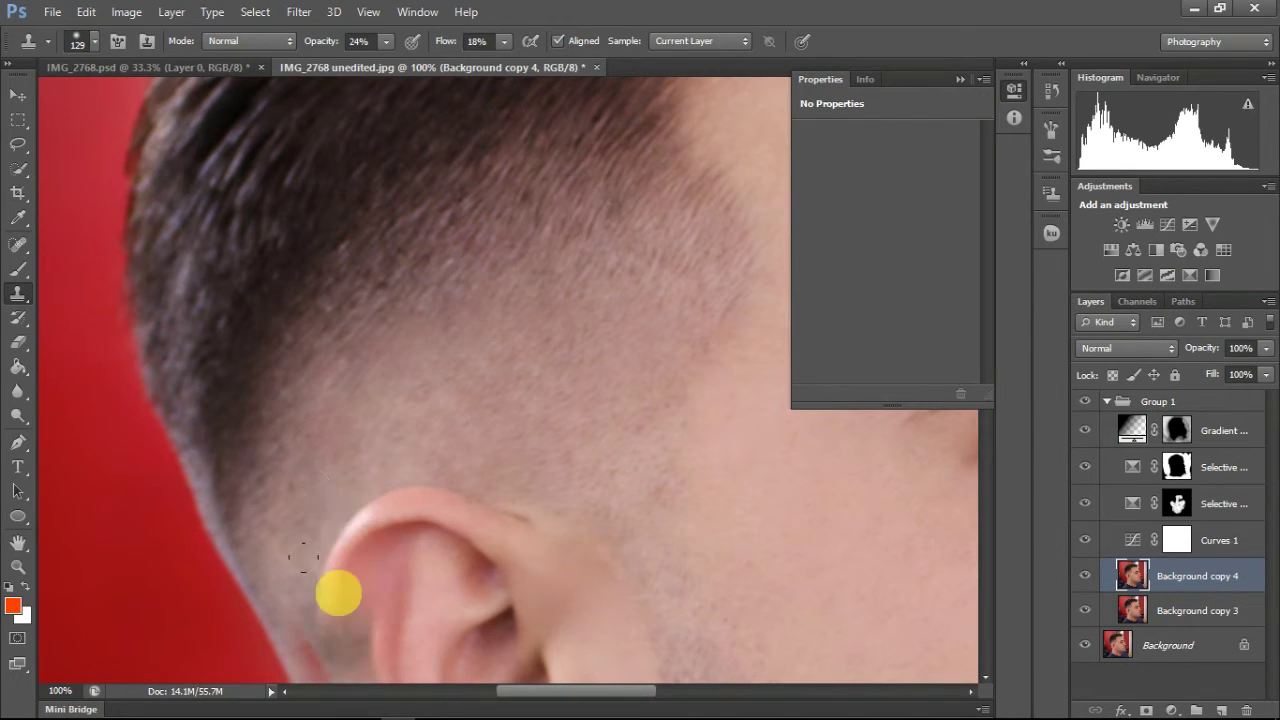
key("ctrl+minus")
key("ctrl+minus")
key("ctrl+minus")
key("ctrl+plus")
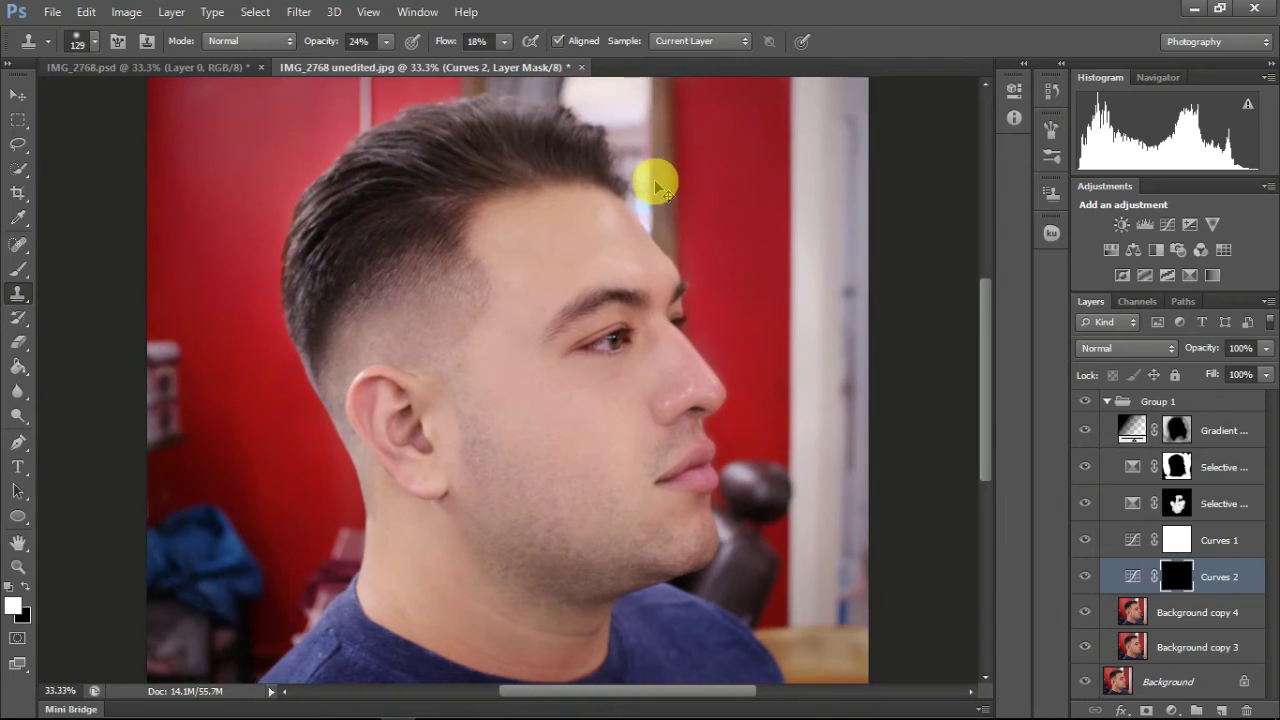
Toggle Group 1 visibility on and off to compare the face retouch.
key("ctrl+plus")
left_click(1084, 404)
left_click(1084, 404)
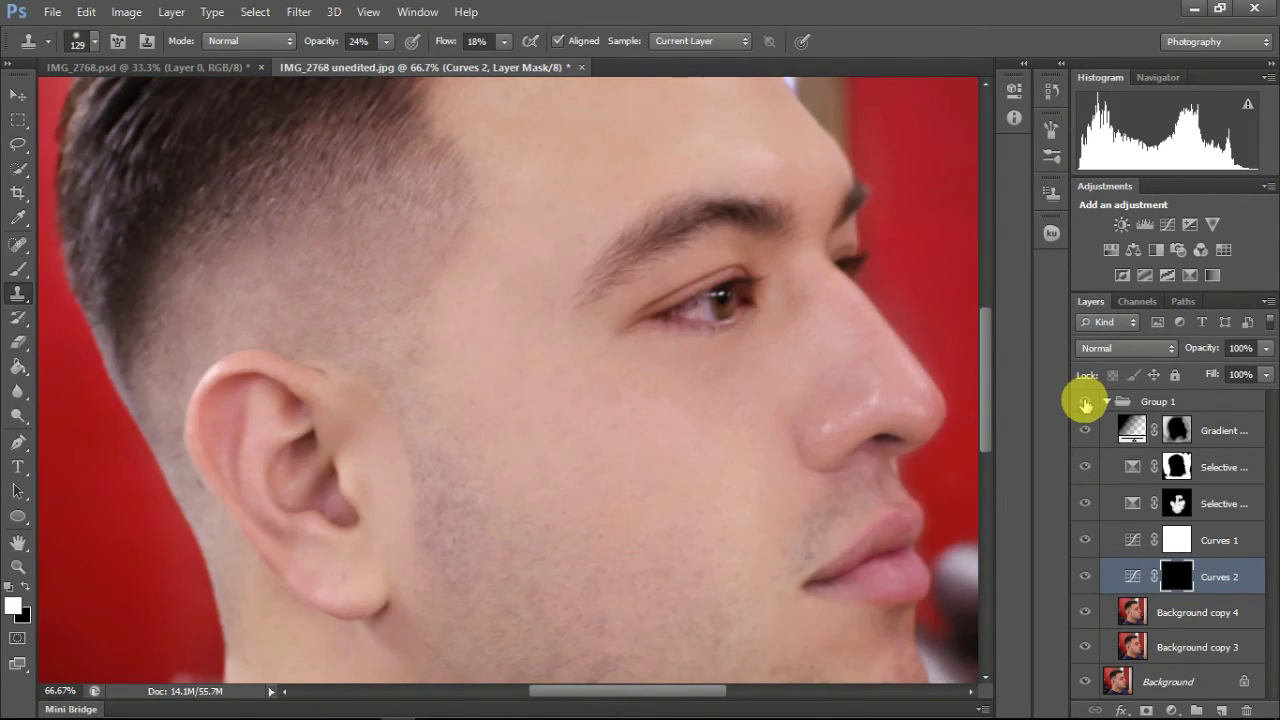
left_click(1084, 404)
key("ctrl+minus")
left_click(1088, 402)
key("ctrl+minus")
left_click(1086, 401)
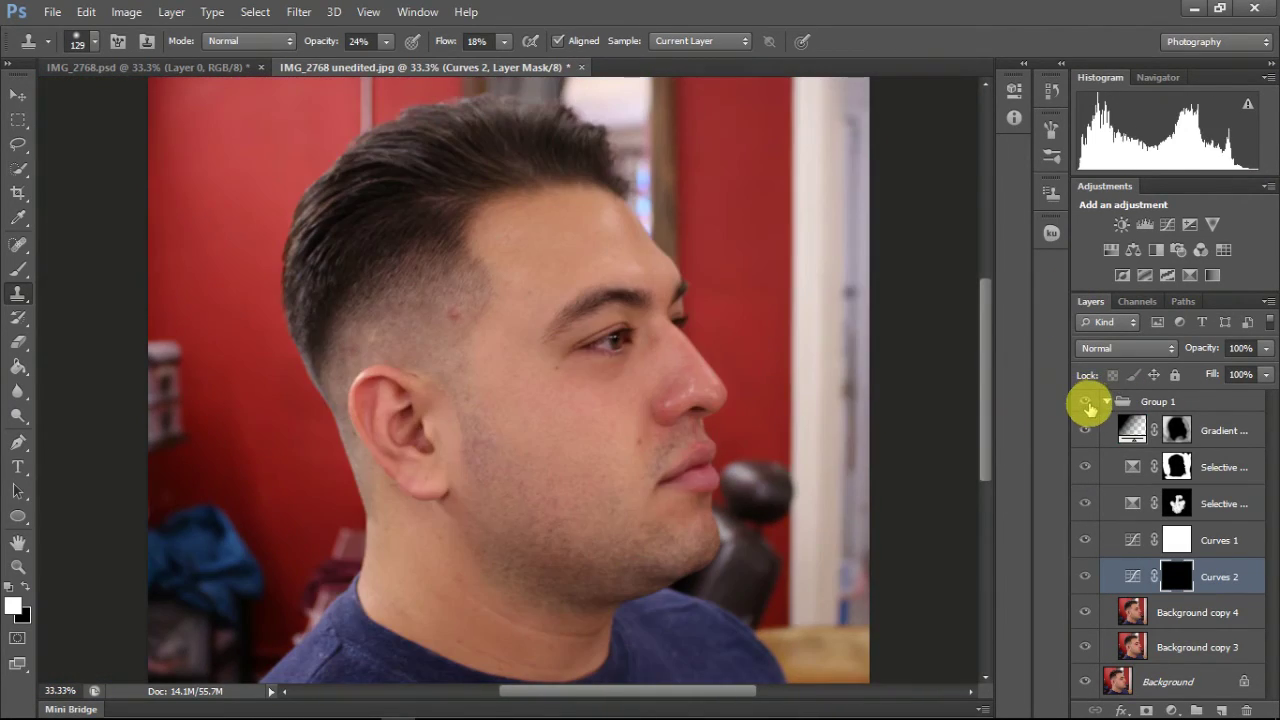
left_click(1086, 401)
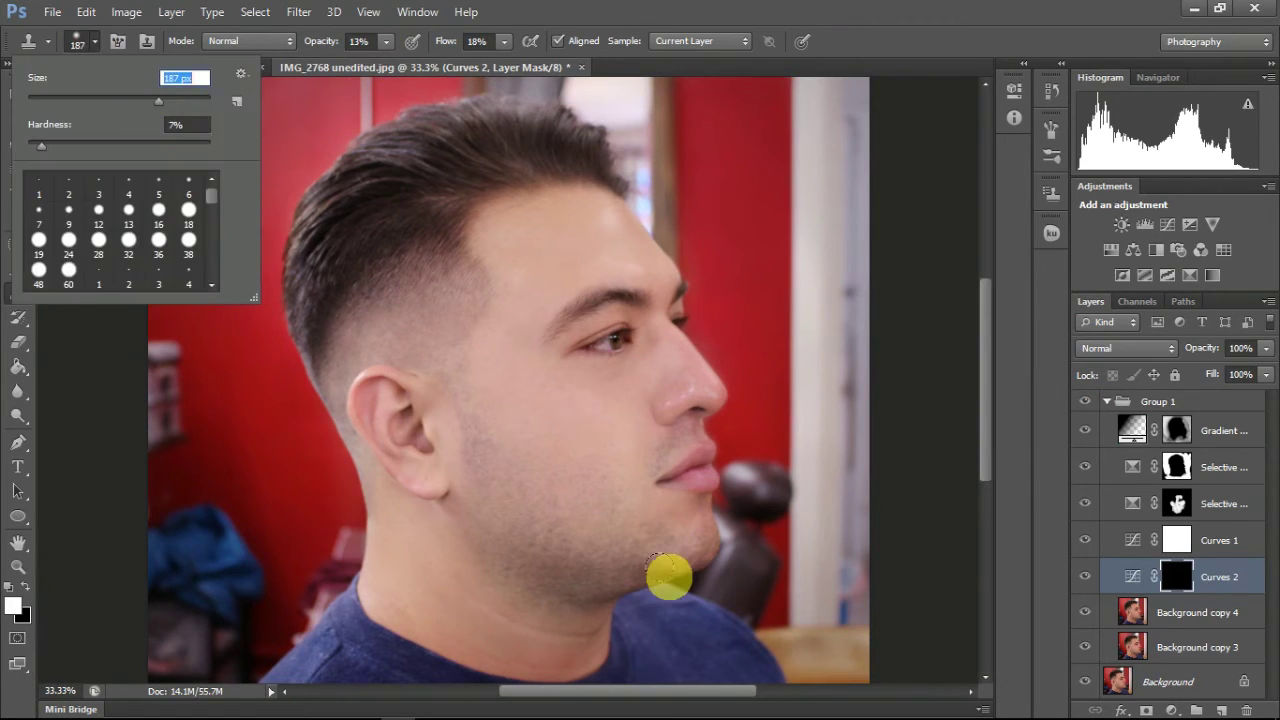
Paint white at 19% brush opacity on the Curves 2 mask over cheek and jaw, then compare.
left_click(18, 269)
left_click(382, 67)
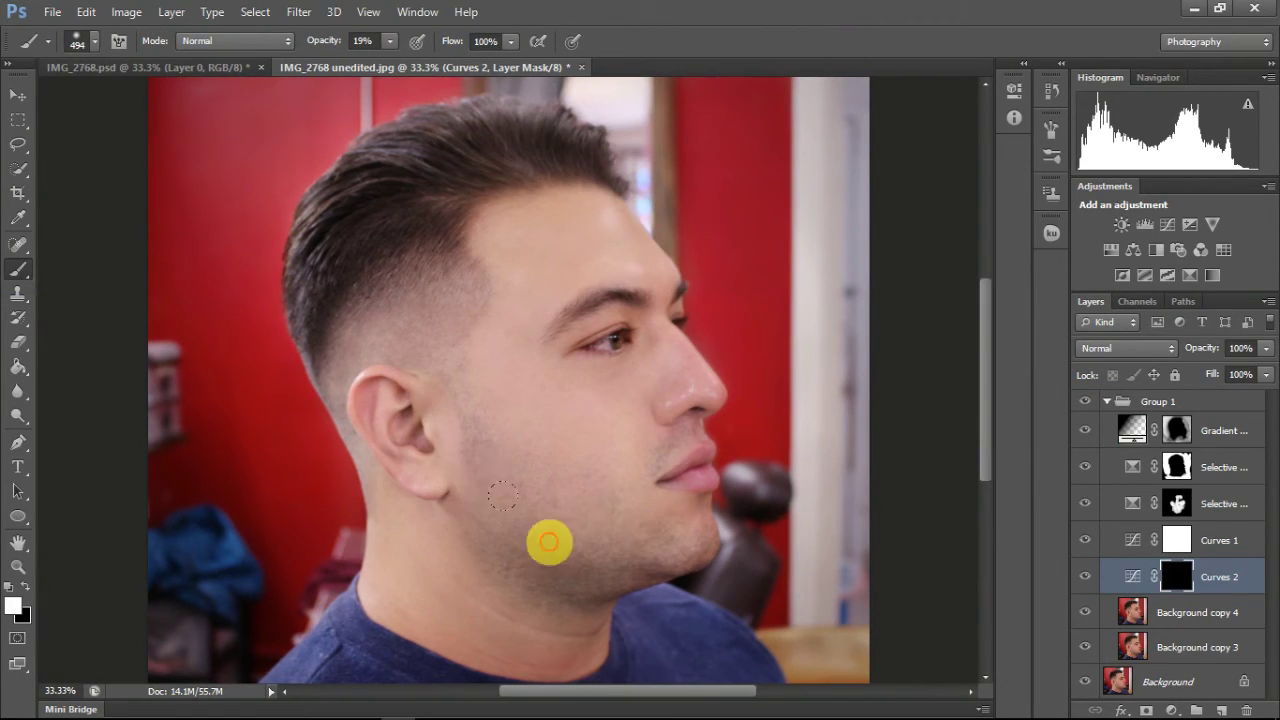
mouse_move(549, 542)
left_mouse_down()
mouse_move(586, 329)
mouse_move(651, 286)
mouse_move(449, 571)
mouse_move(573, 478)
mouse_move(484, 477)
left_mouse_up()
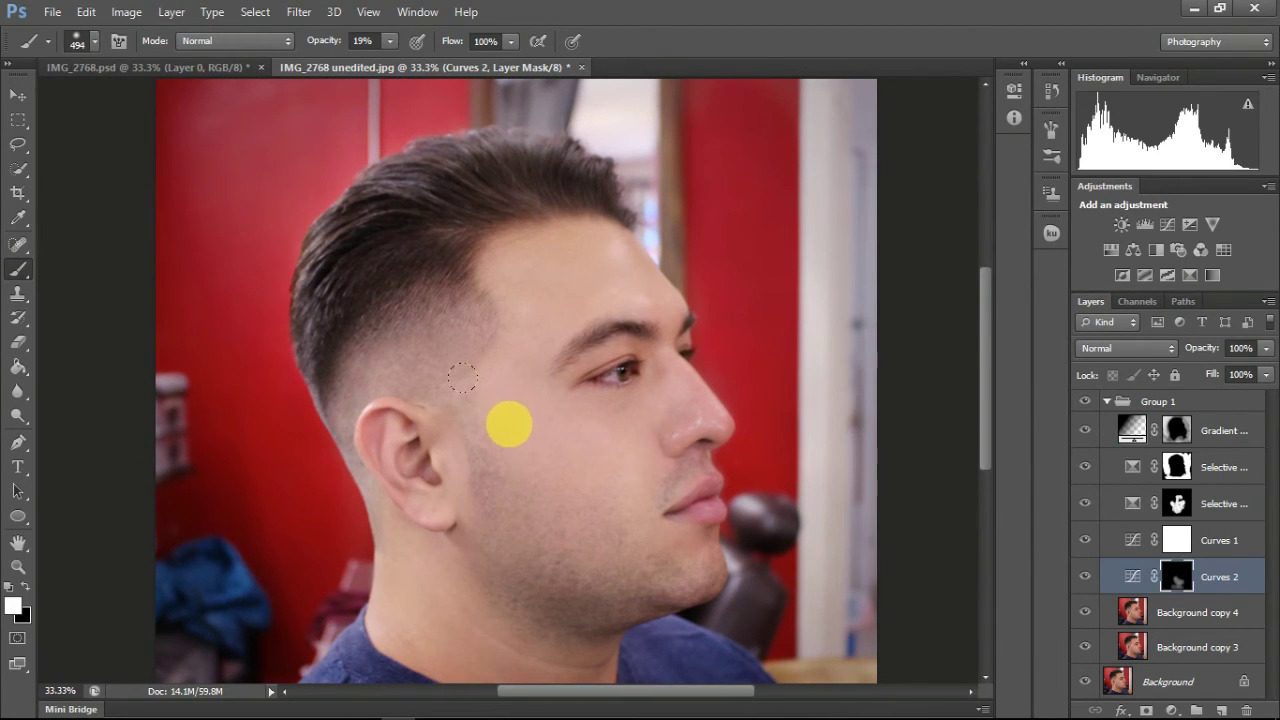
key("ctrl+minus")
left_click(1085, 401)
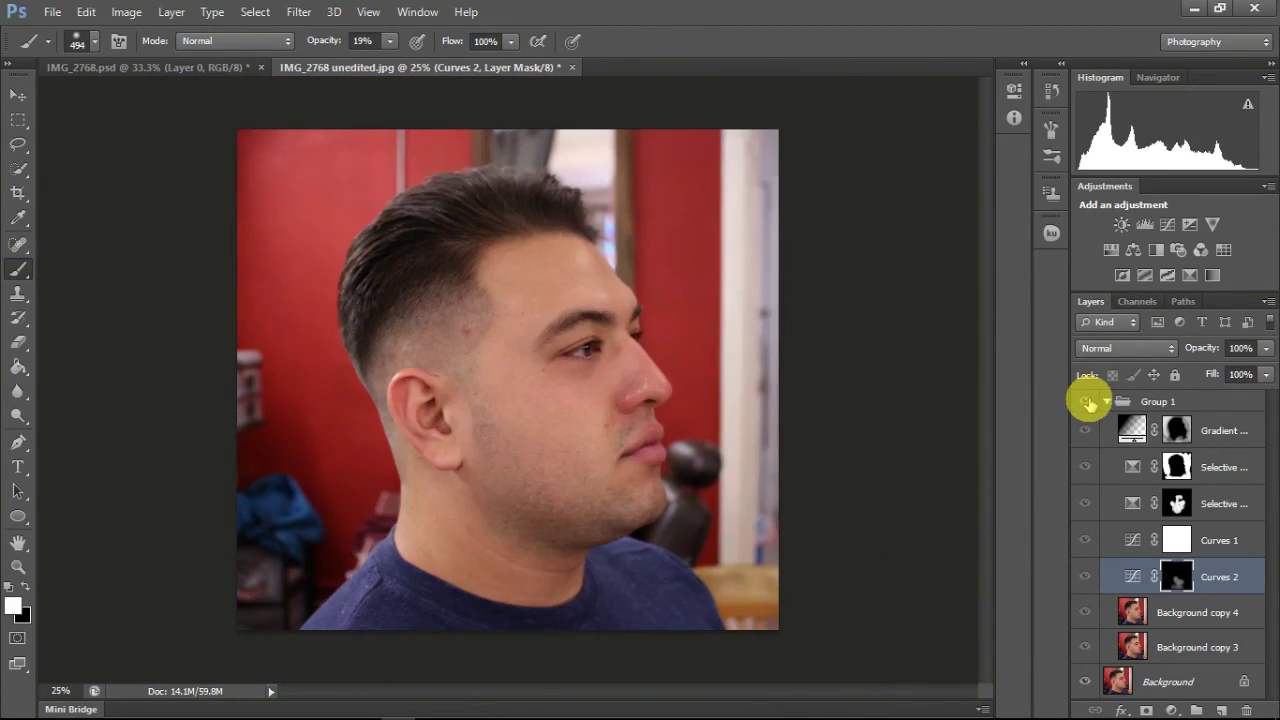
double_click(1085, 401)
double_click(1085, 401)
double_click(1085, 401)
key("ctrl+plus")
key("ctrl+plus")
key("ctrl+plus")
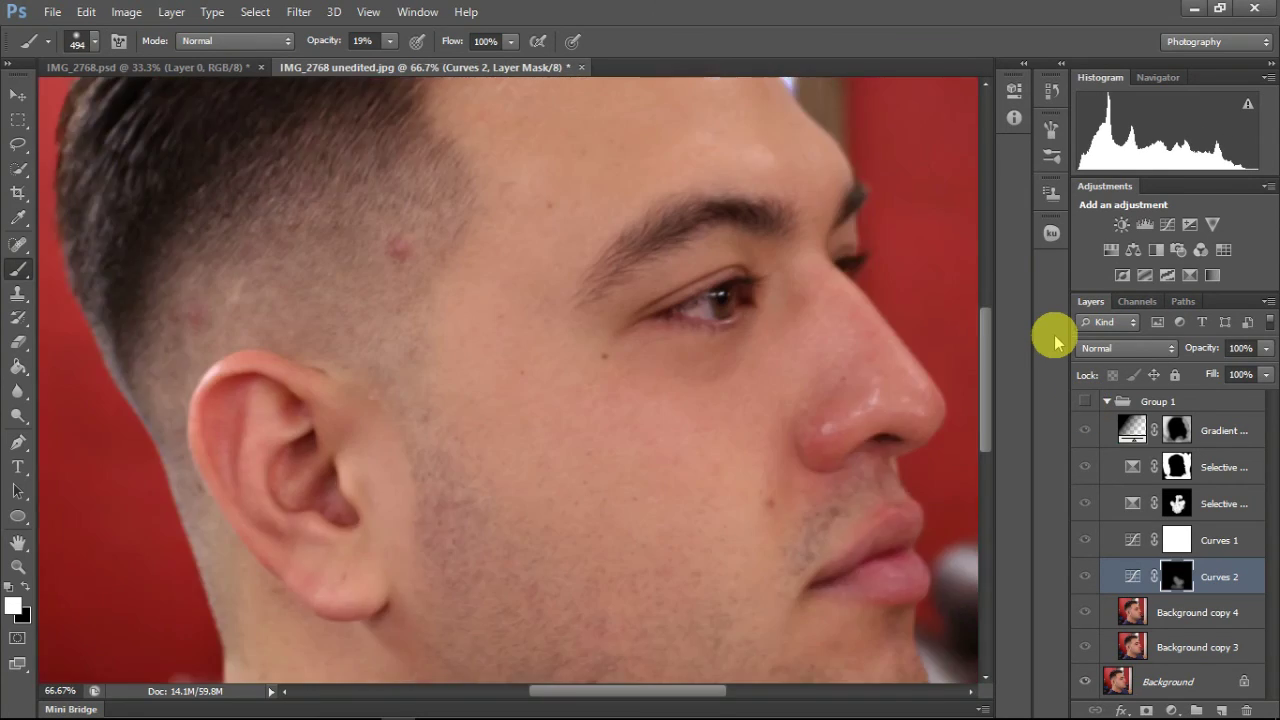
key("ctrl+plus")
key("ctrl+plus")
key("ctrl+minus")
key("ctrl+minus")
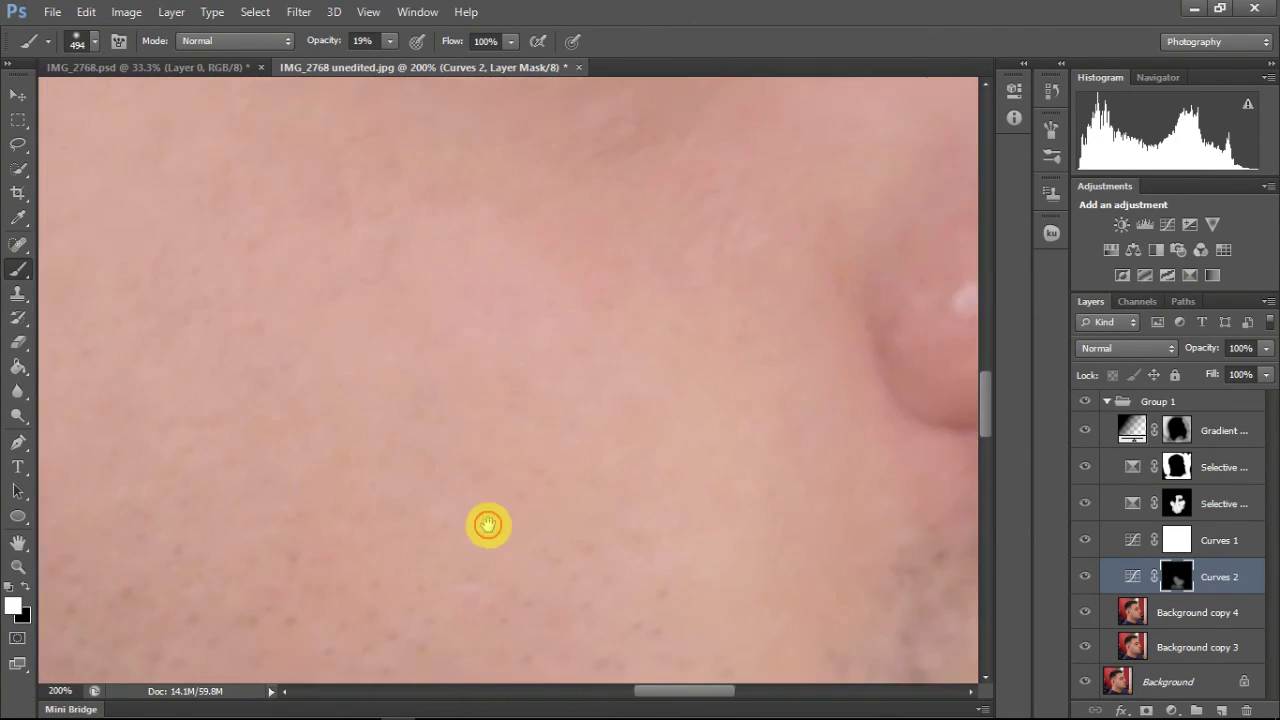
key("ctrl+minus")
key("ctrl+minus")
key("ctrl+minus")
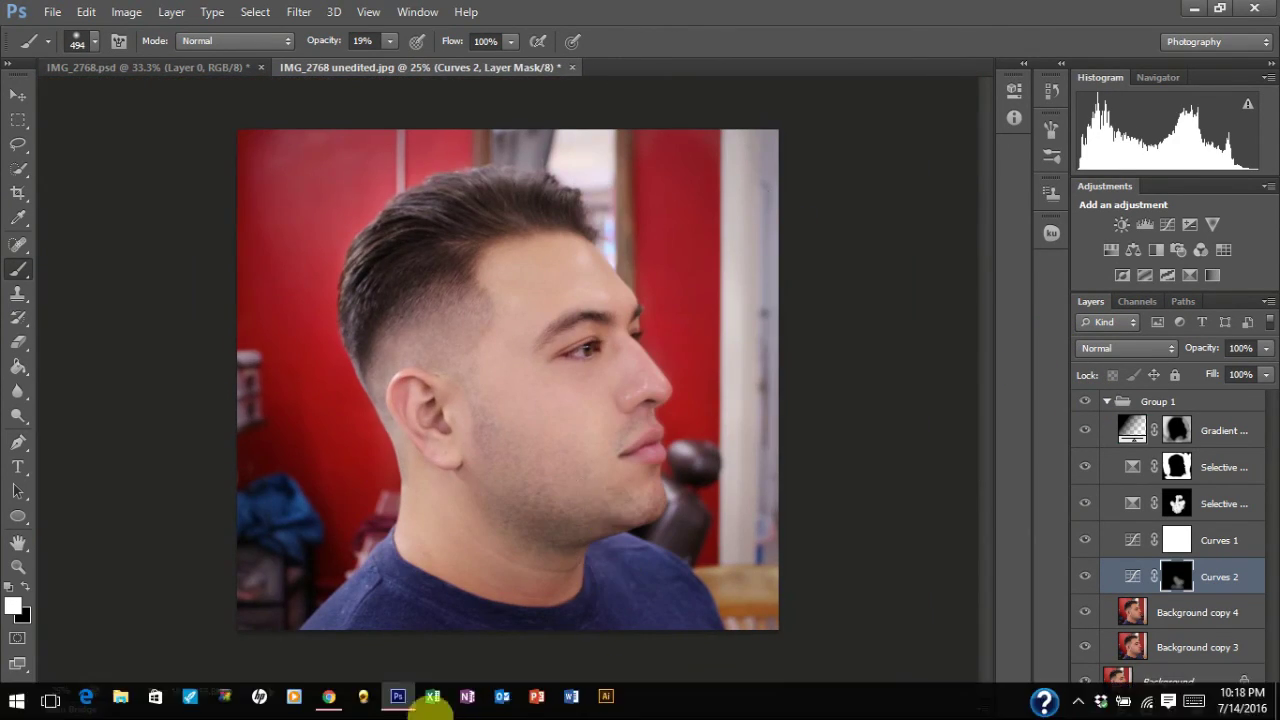